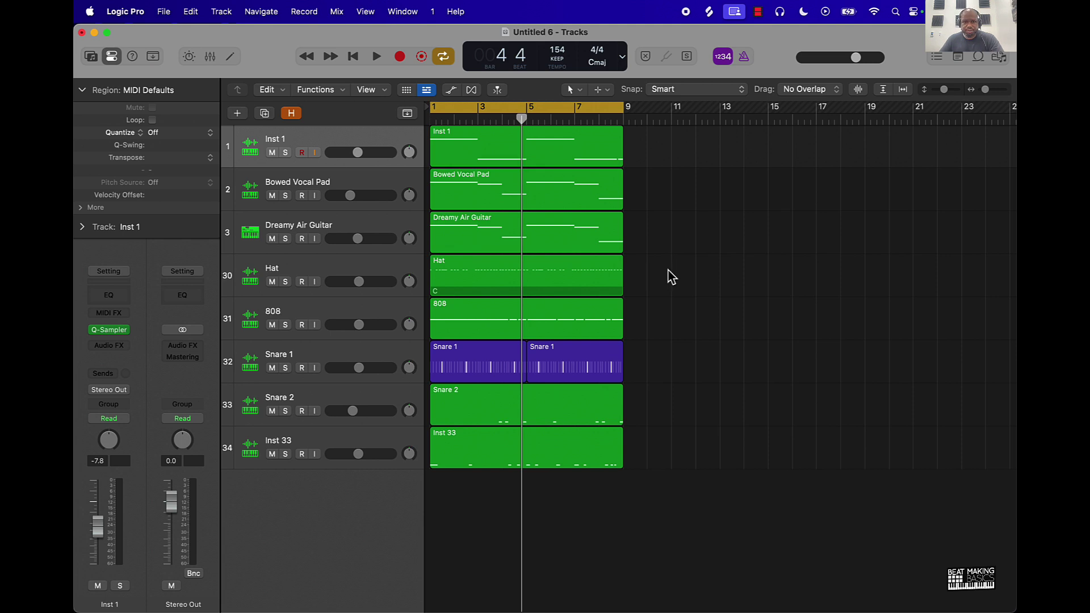
- Play the beat from bar 1, then mute every track except Inst 1
key(space)
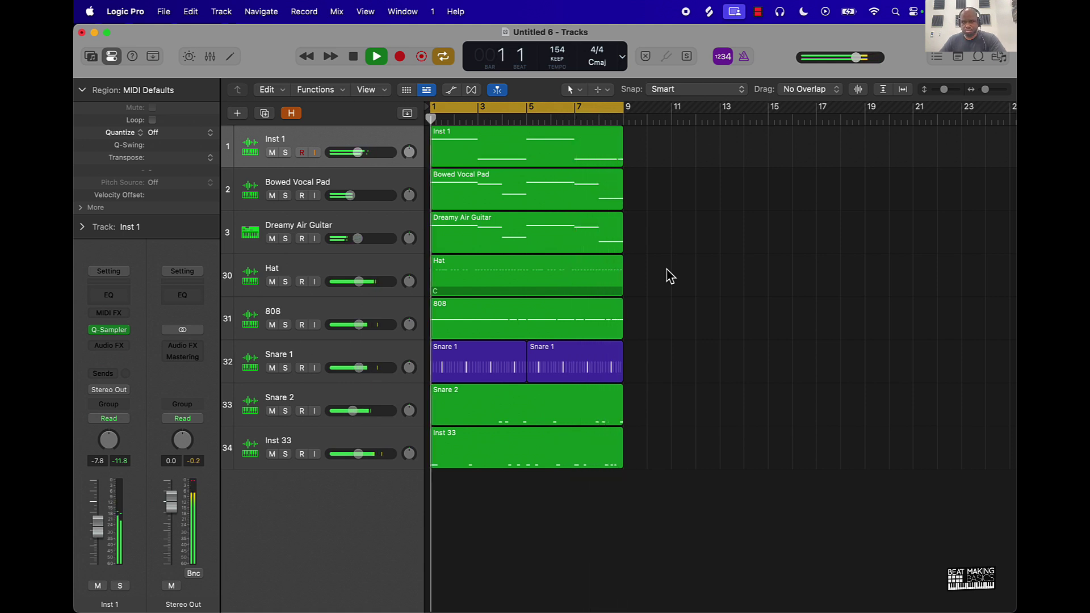
key(space)
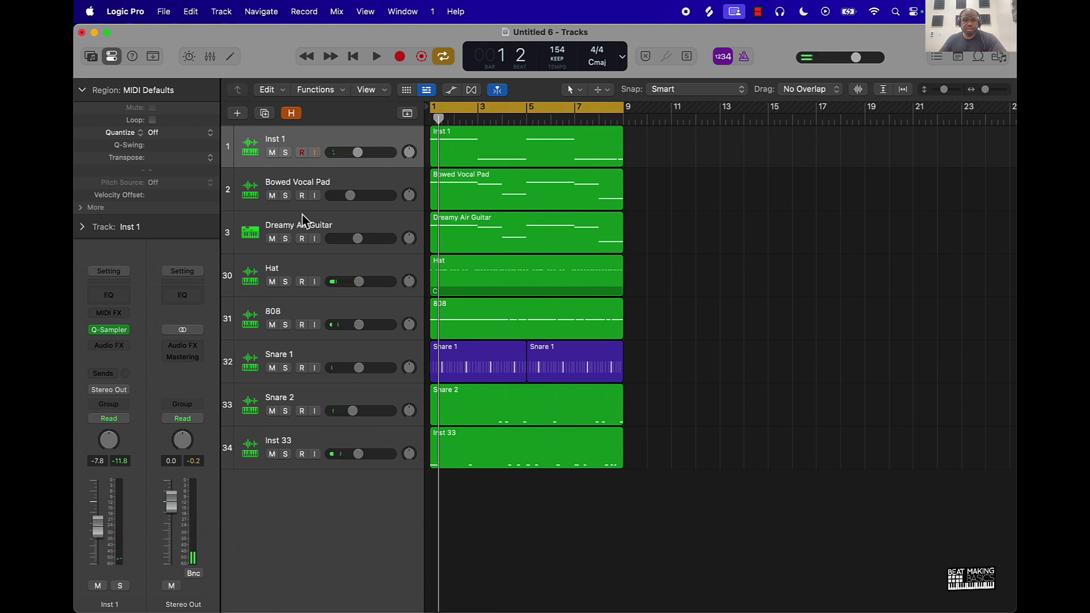
drag(271, 197, 274, 454)
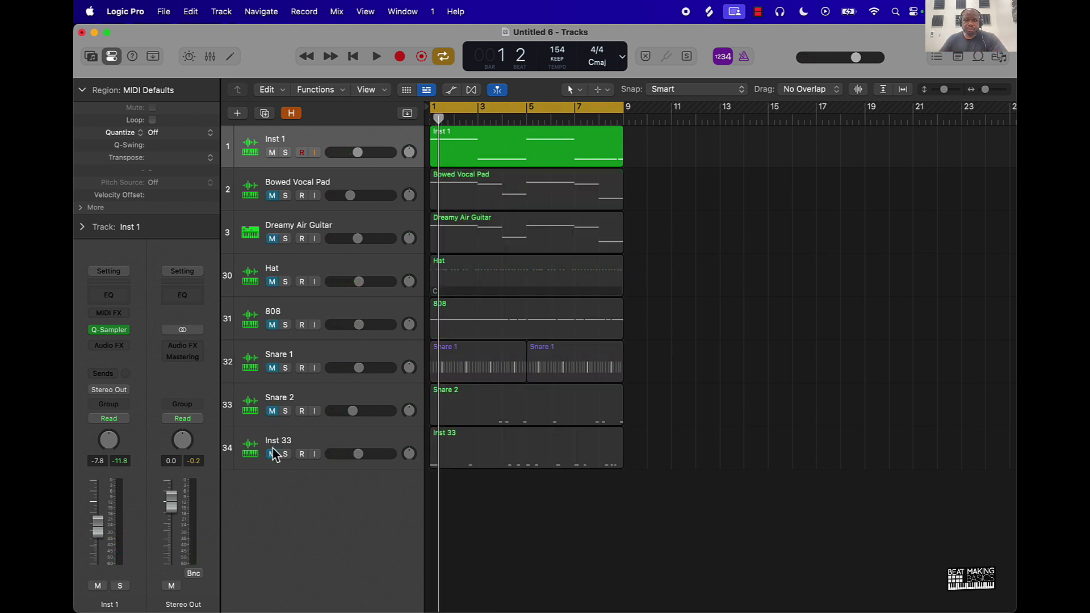
- Add a new stereo Quick Sampler software instrument track, Inst 34, with its sampler open
click(246, 152)
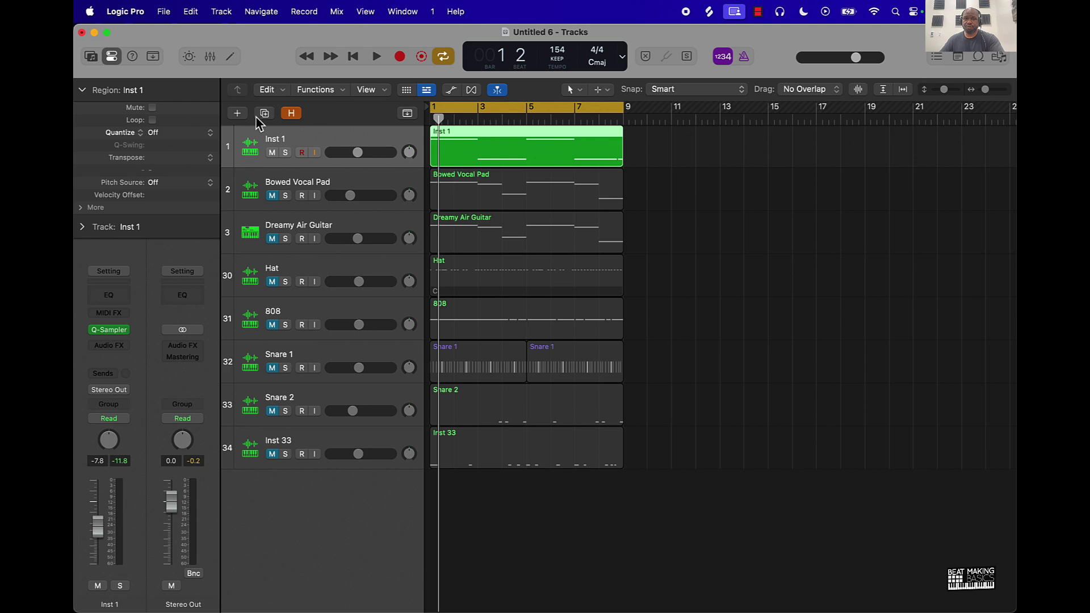
click(237, 116)
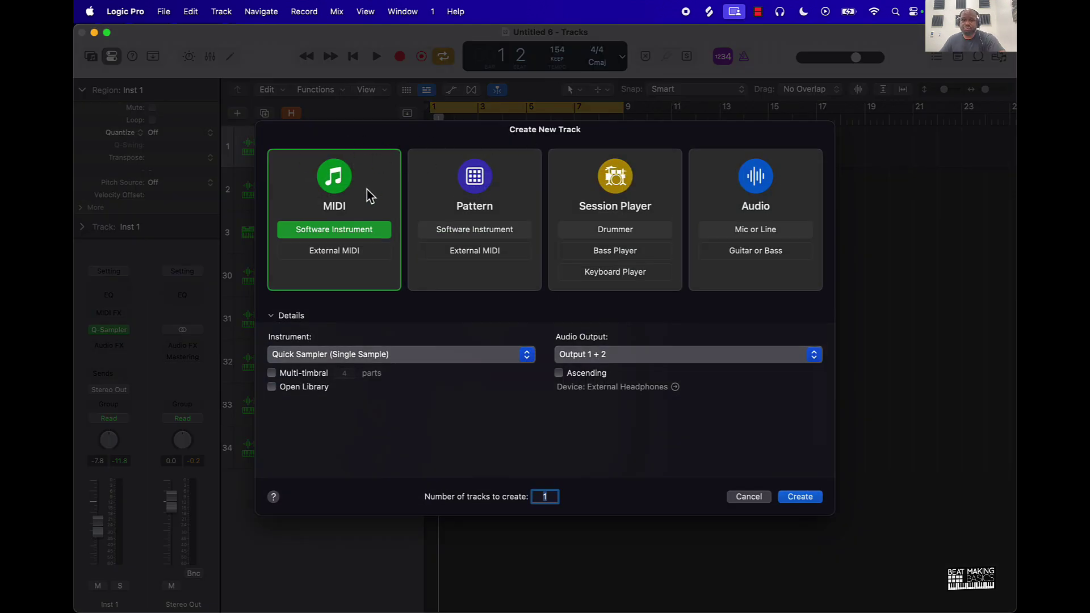
click(298, 360)
mouse_move(323, 358)
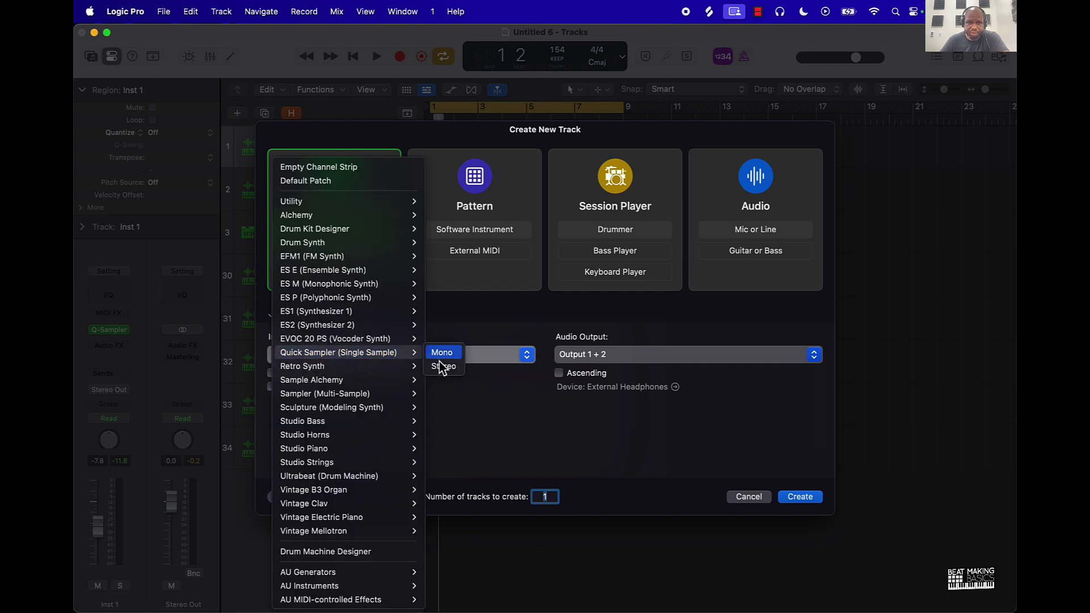
mouse_move(400, 352)
click(443, 366)
click(799, 497)
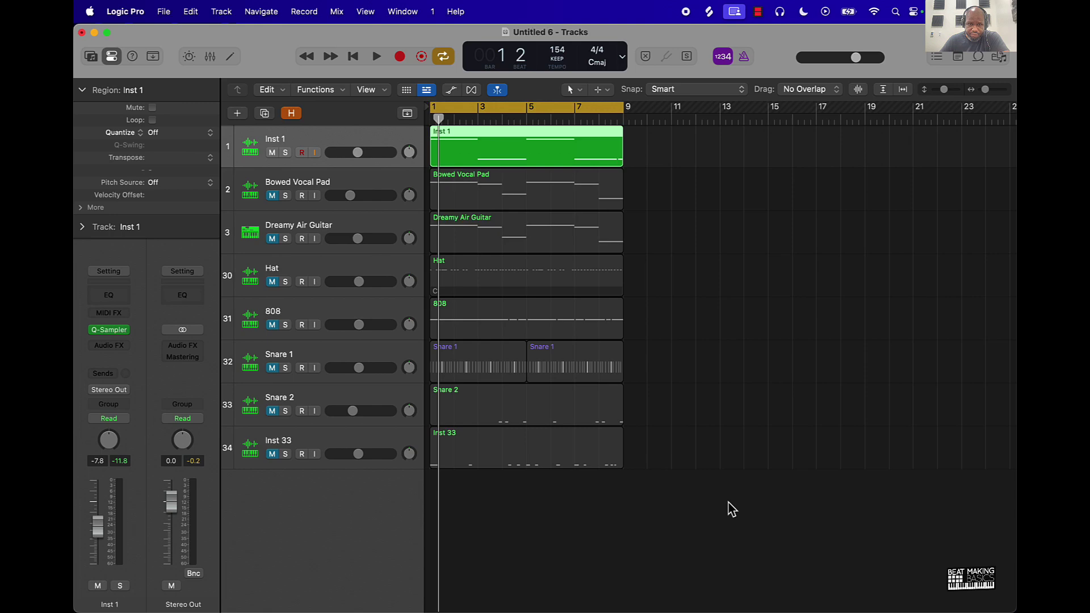
drag(481, 188, 453, 184)
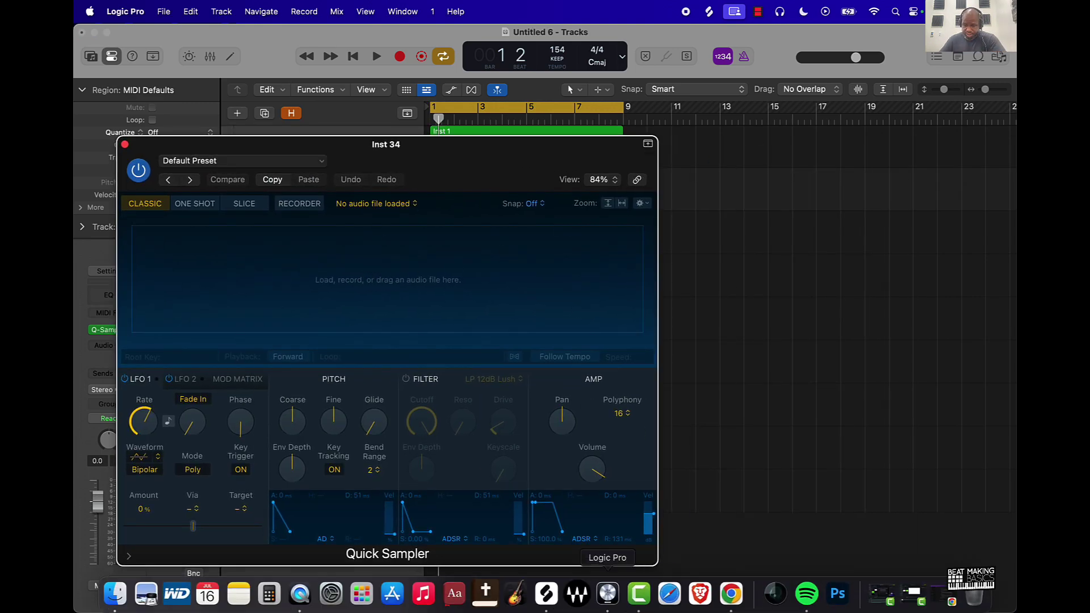
- Bring the Splice window into full view on the Trap samples page
click(541, 602)
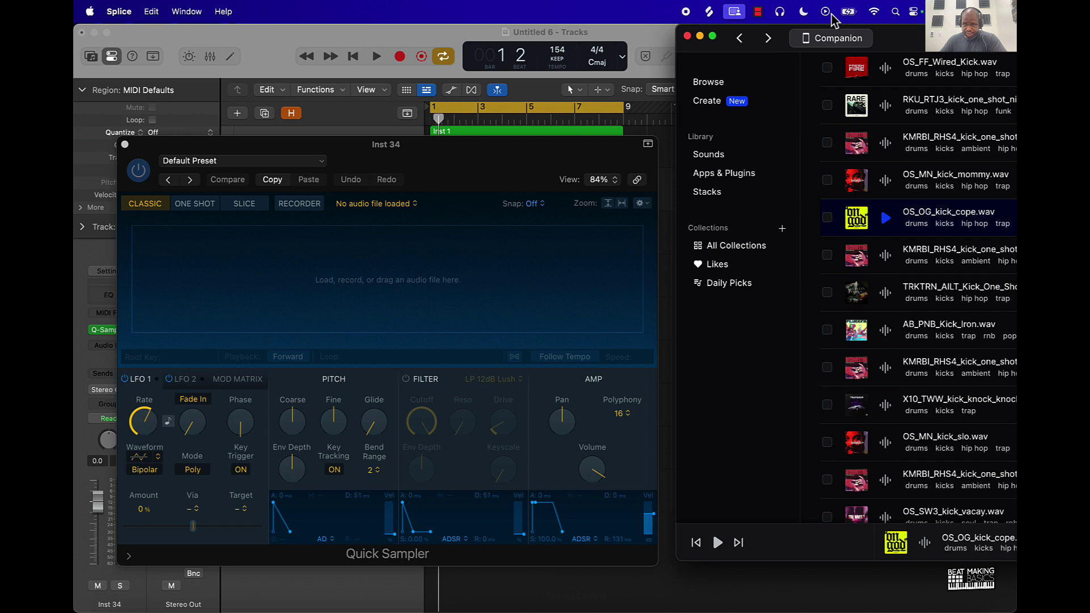
drag(912, 49, 468, 58)
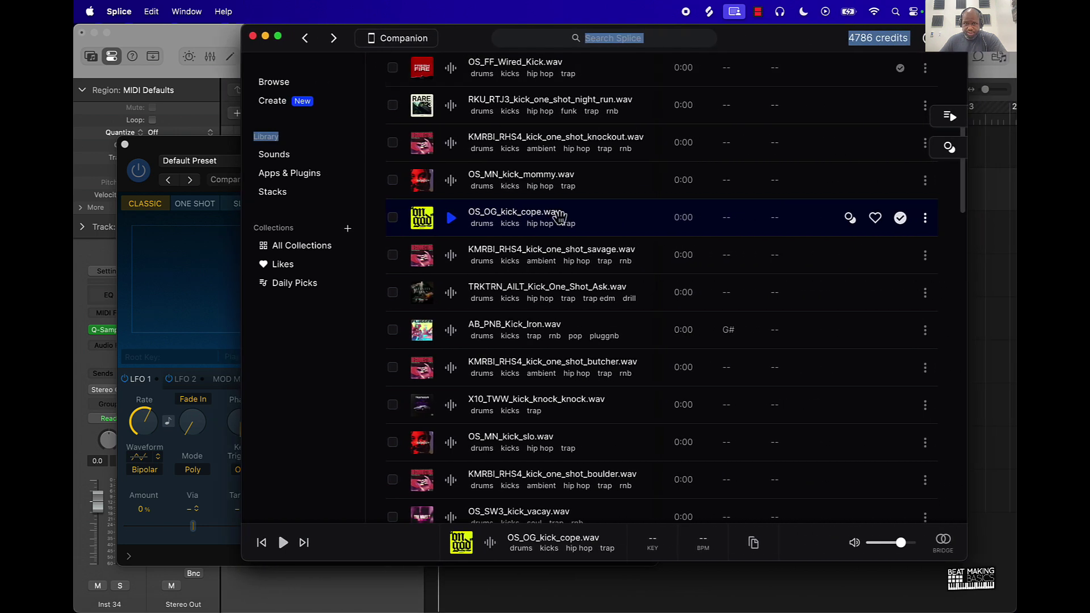
scroll(554, 220, up, 5)
click(492, 108)
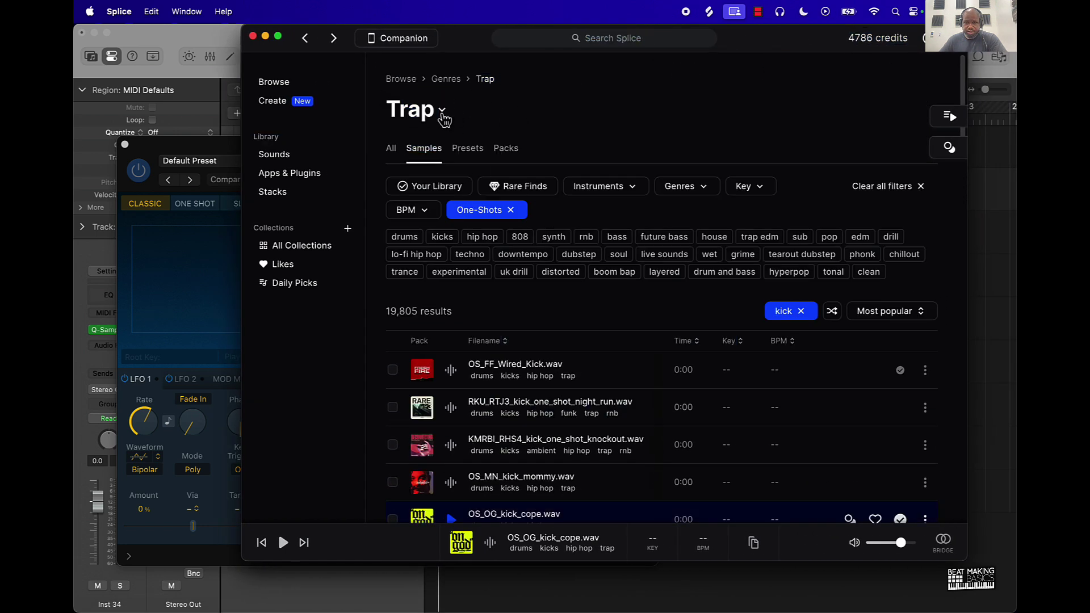
click(442, 111)
click(471, 116)
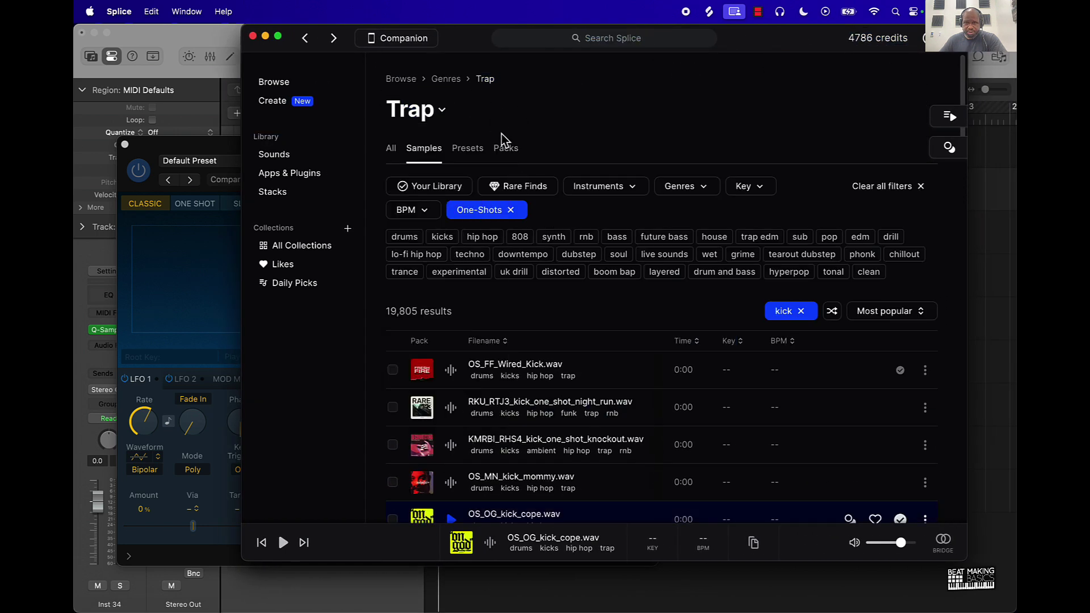
- Switch the Trap results filter from One-Shots to Loops only
click(511, 210)
click(470, 212)
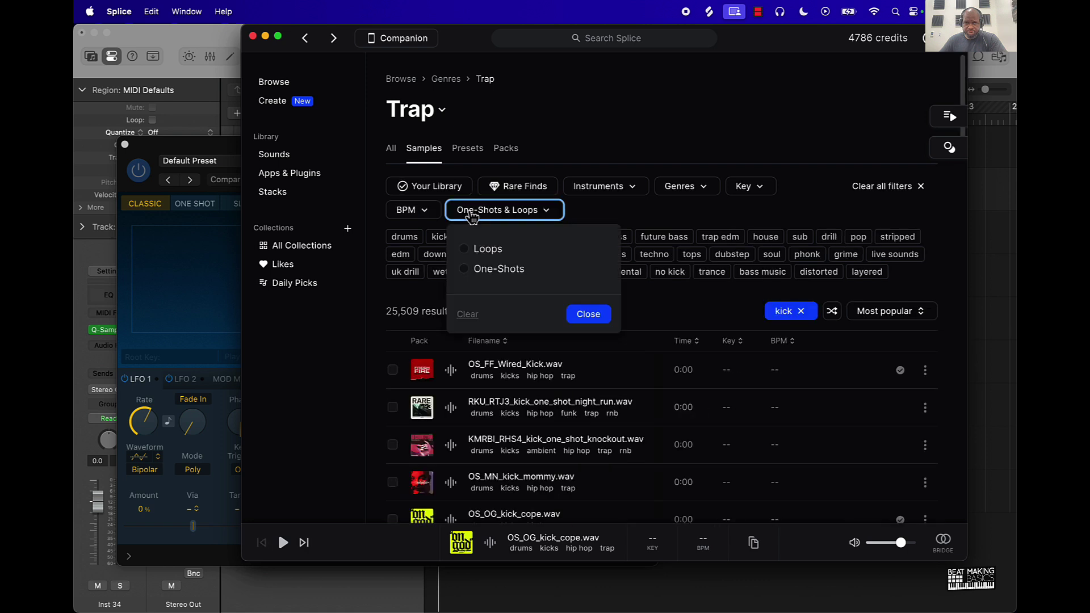
click(478, 249)
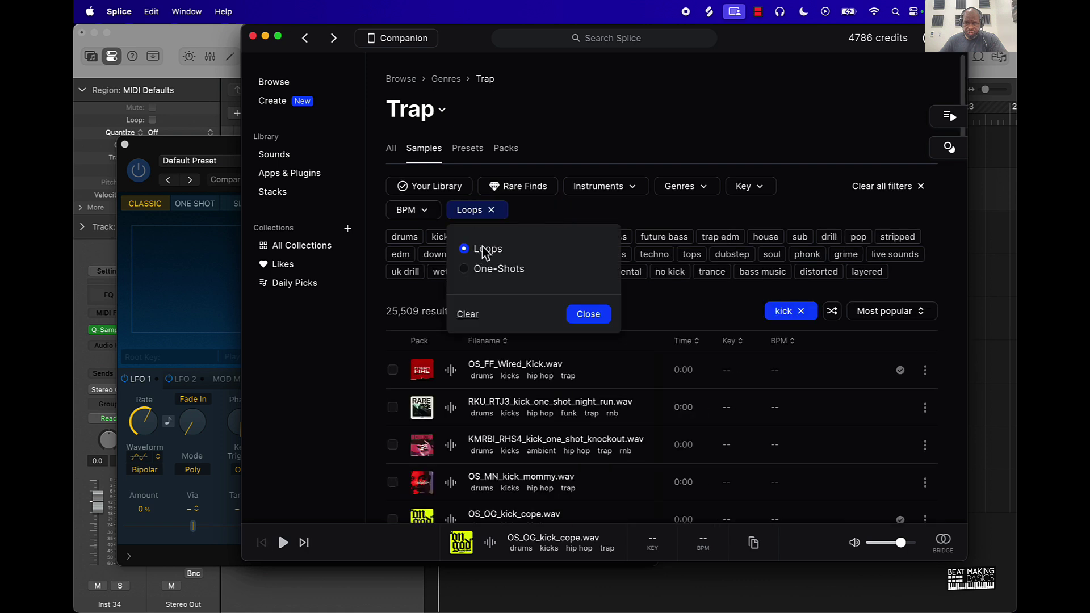
click(588, 314)
- Replace the kick search with a 'melody' filename search, giving 18,998 results
click(800, 311)
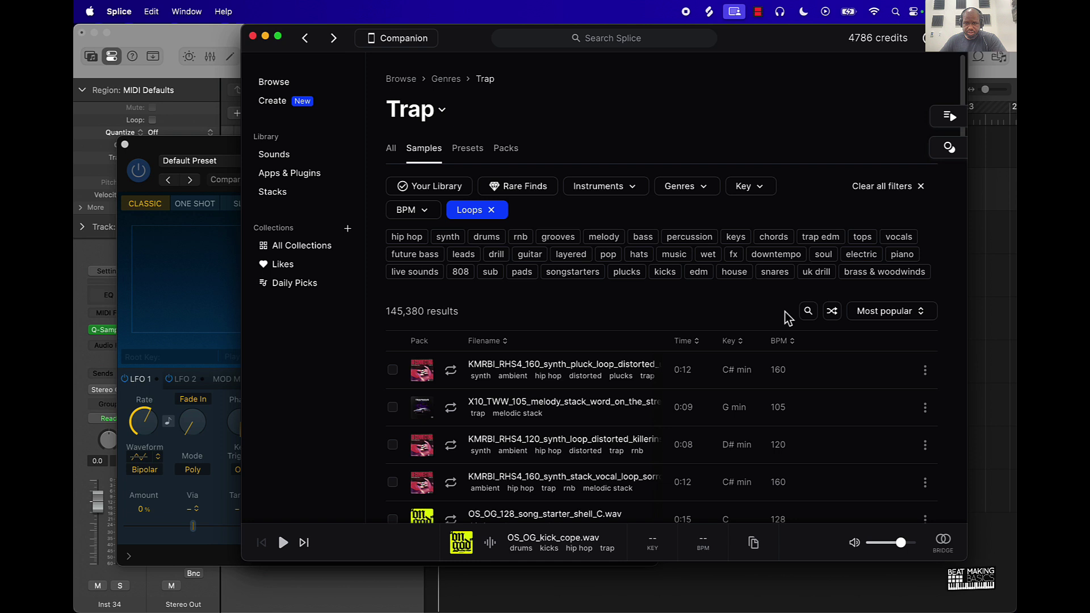
click(808, 311)
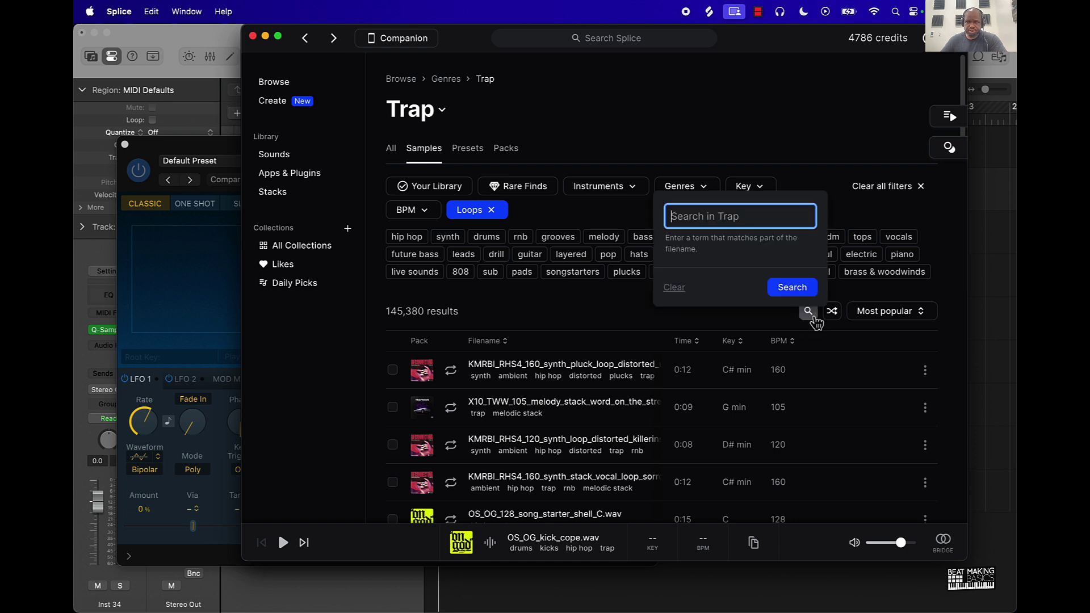
text(melod)
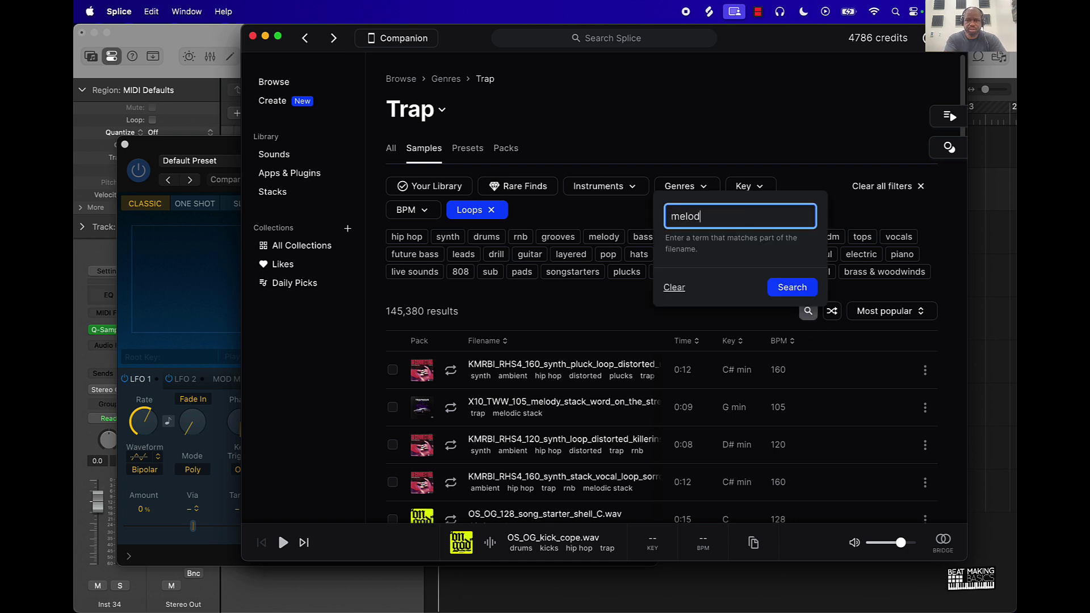
text(y)
key(Return)
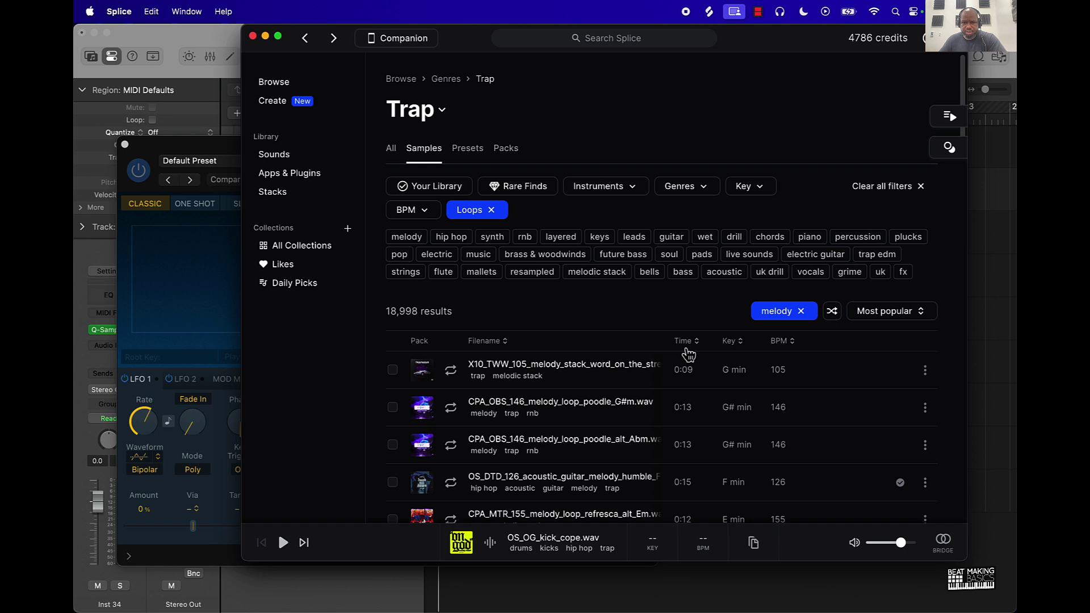
scroll(656, 358, down, 2)
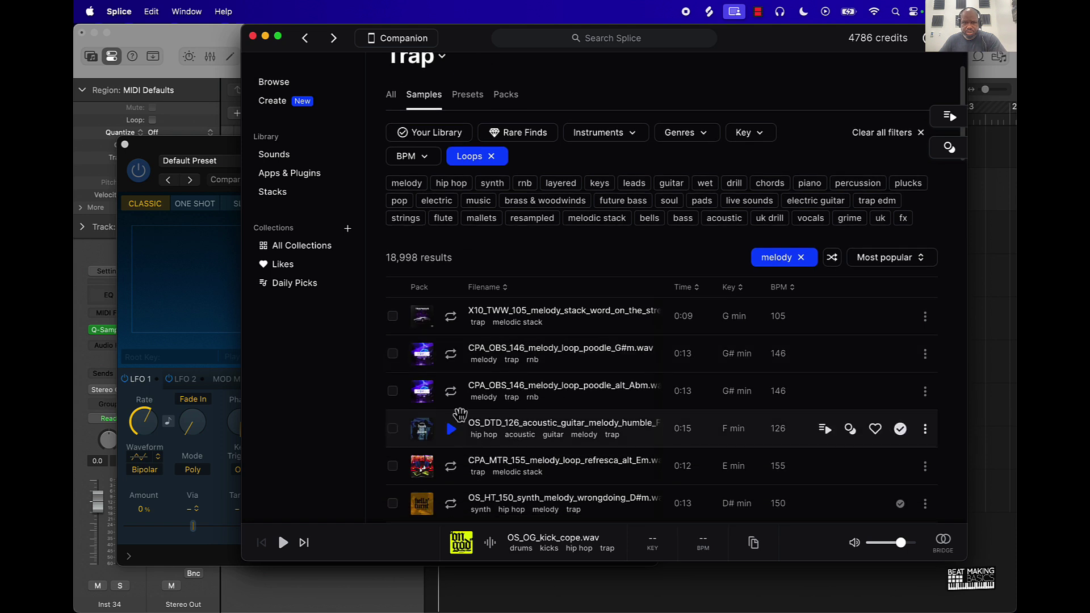
- Open the downloaded Sounds library and preview the TRKTRN hat one-shot
click(306, 250)
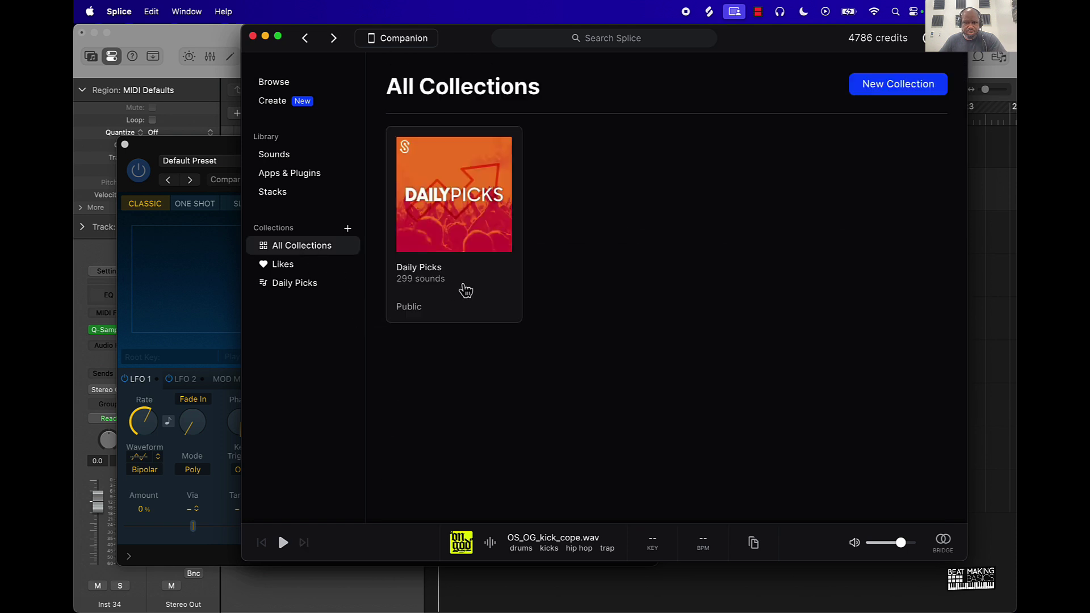
click(289, 159)
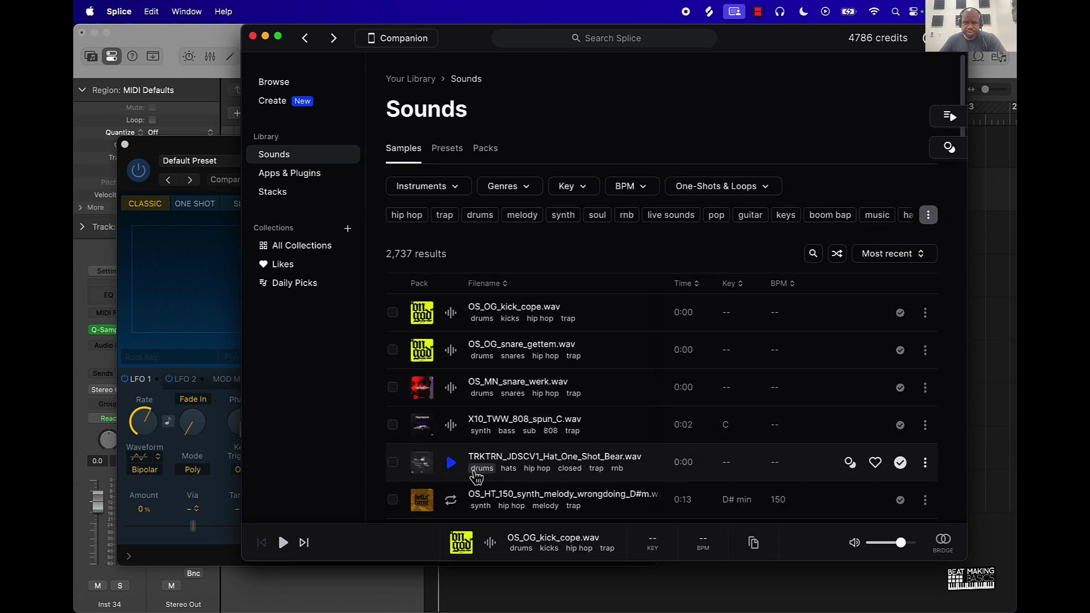
scroll(459, 449, down, 2)
click(456, 414)
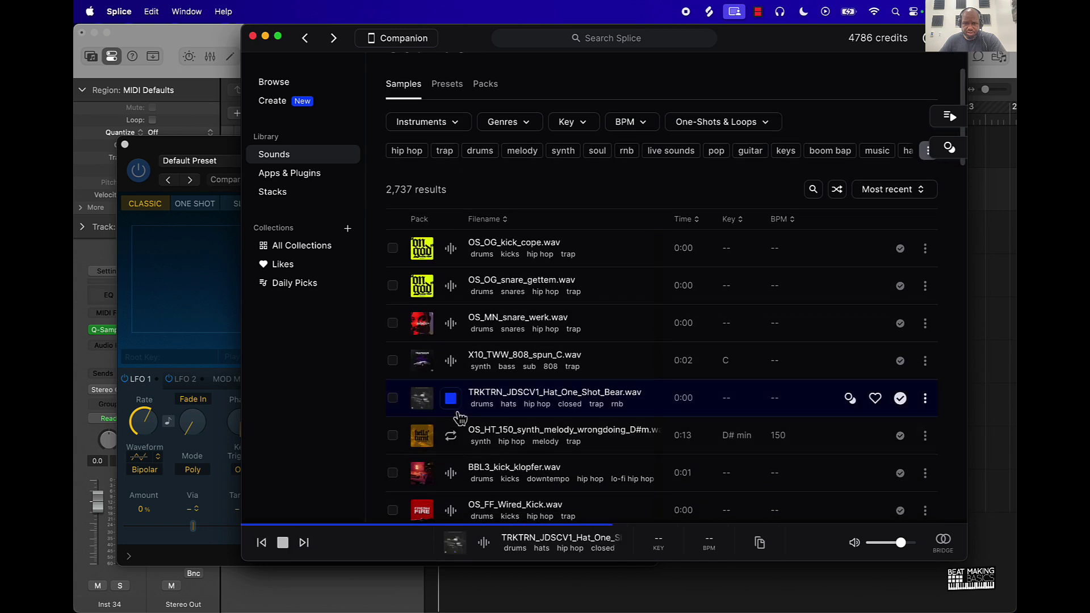
- Preview the OS_HT_150 synth melody loop and drop it onto Quick Sampler's Original zone
click(451, 437)
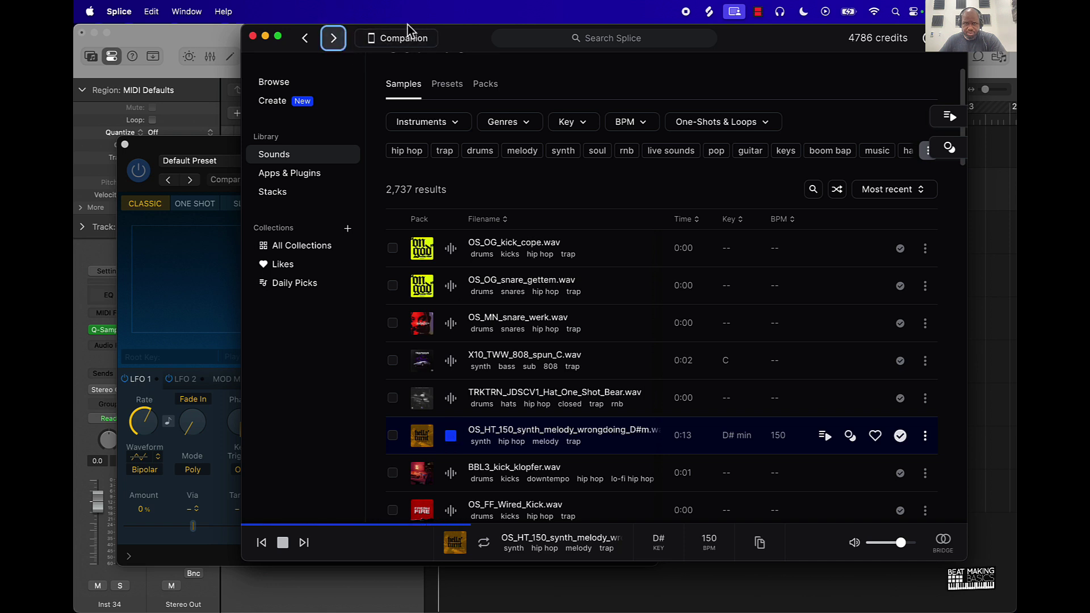
drag(464, 35, 613, 30)
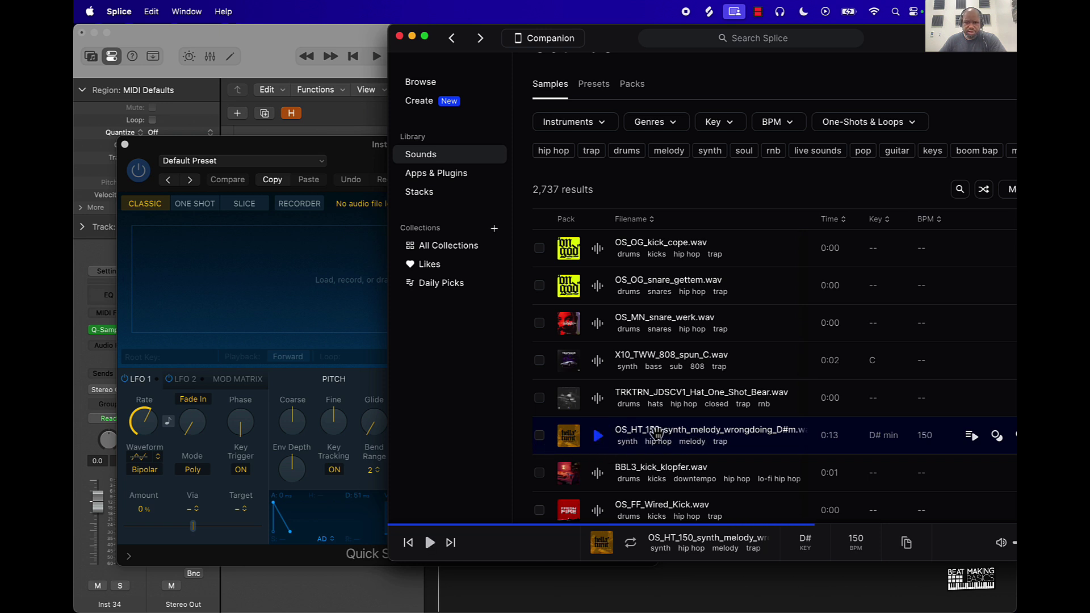
drag(652, 448, 258, 267)
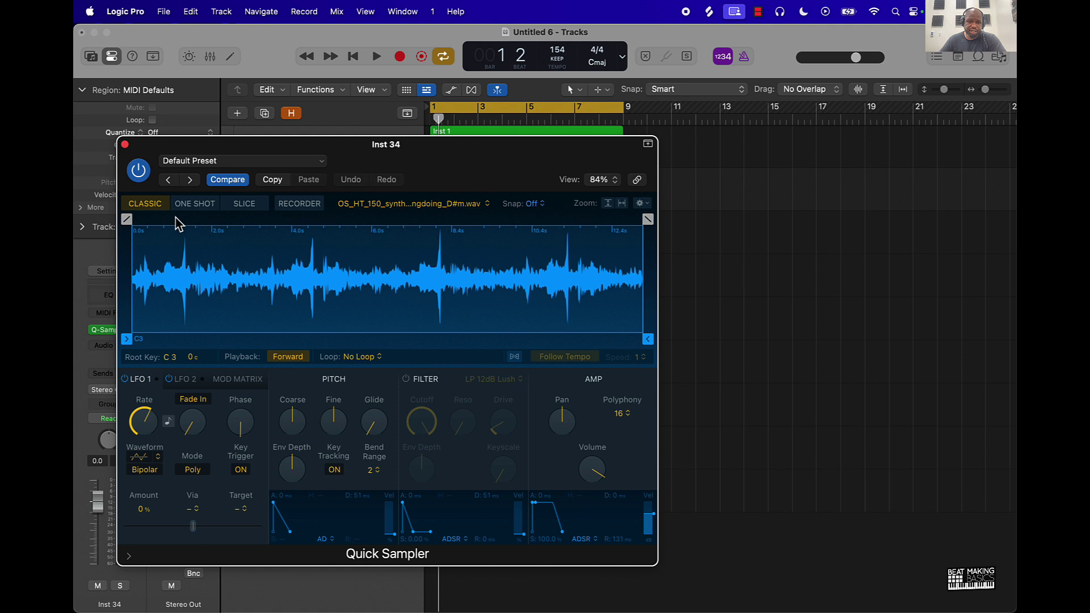
- Set the Quick Sampler melody to Reverse and Follow Tempo, auditioning it on the K key
key(super+k)
key(k)
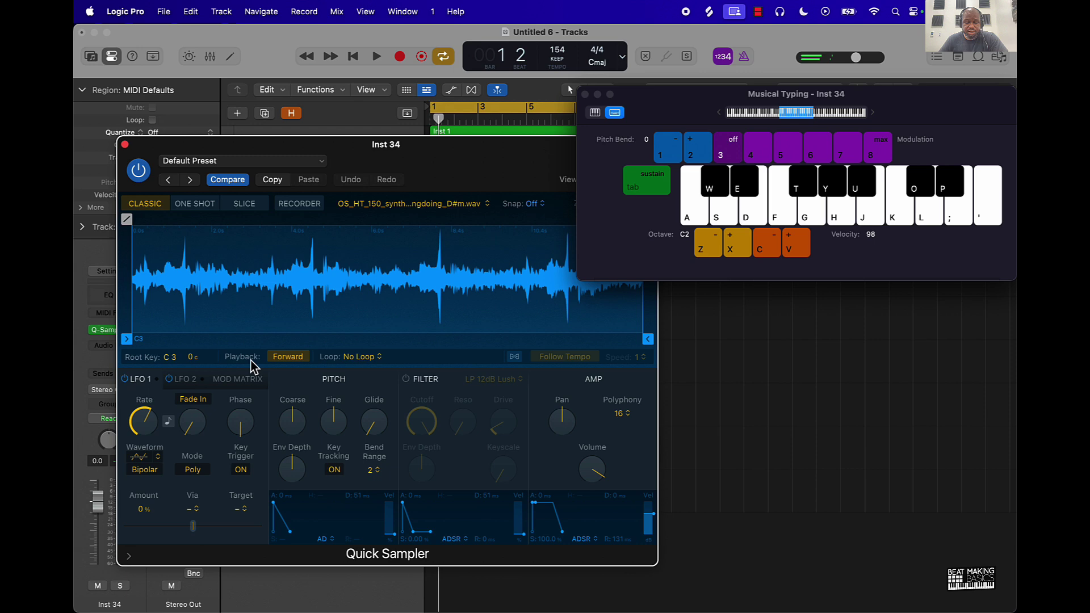
click(280, 361)
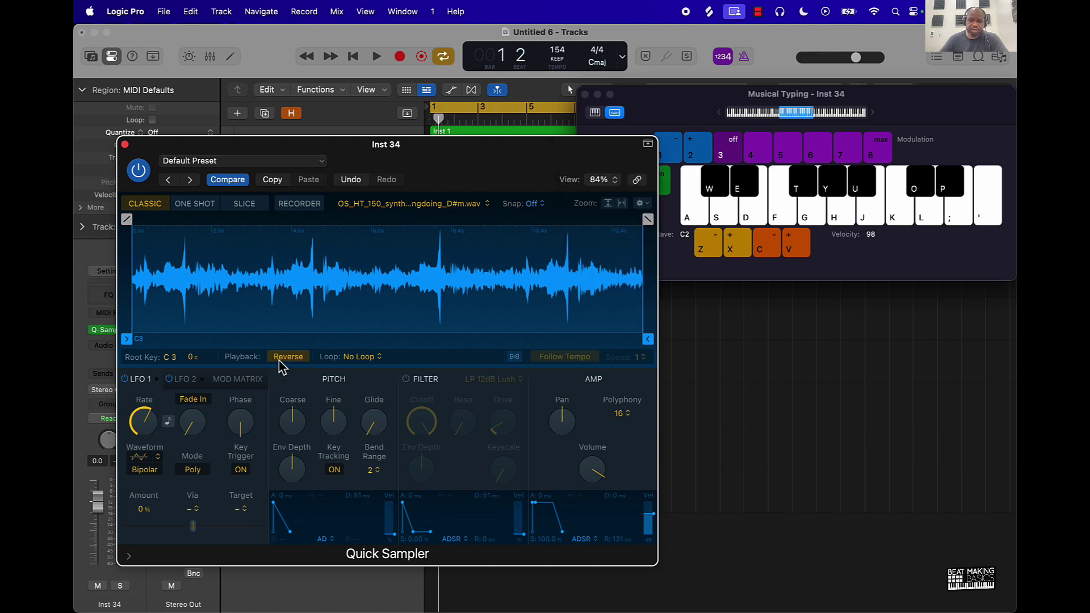
key(super+k)
key(super+k)
key(k)
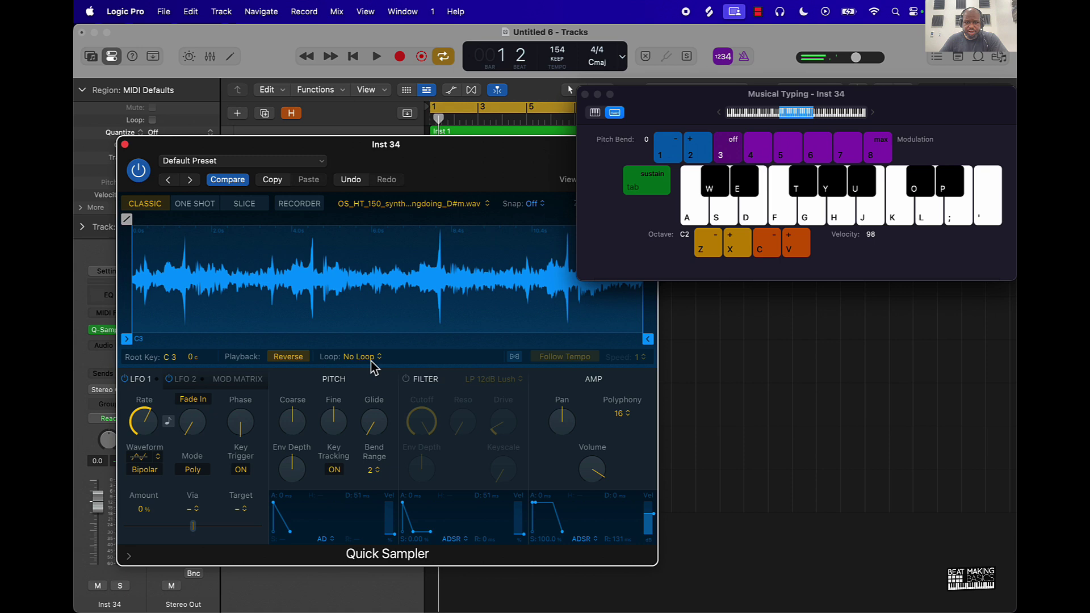
click(515, 357)
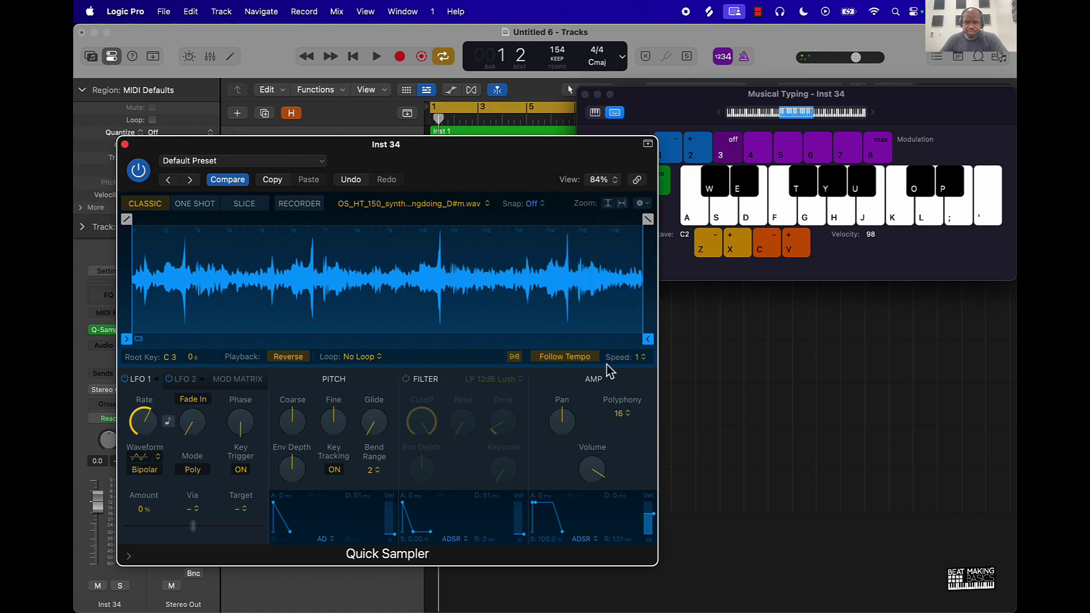
key(k)
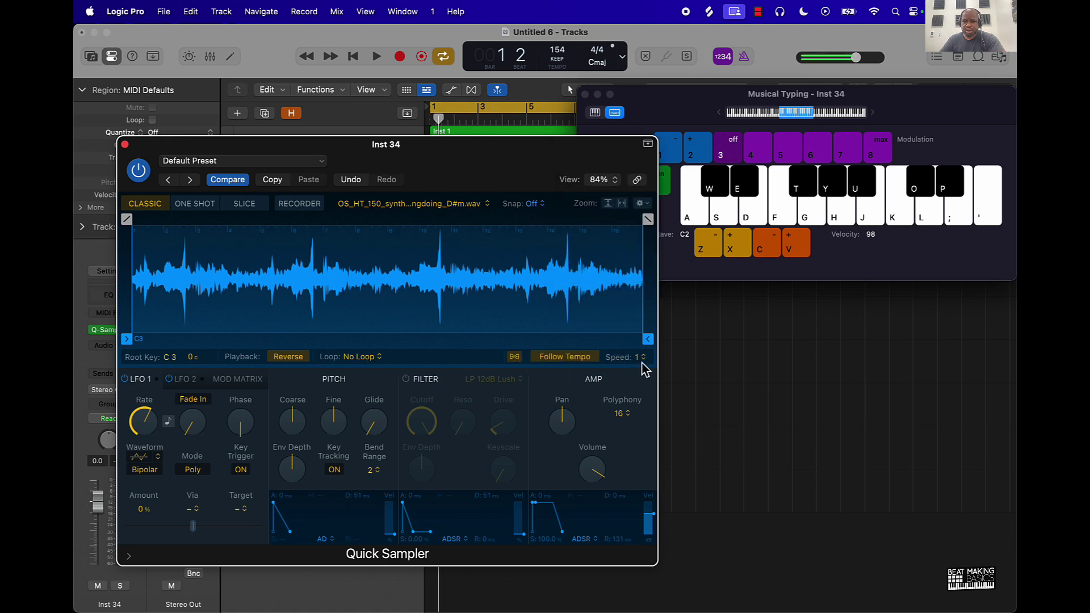
- Set Quick Sampler Speed to ½ and audition the half-speed sample on K and G
click(642, 361)
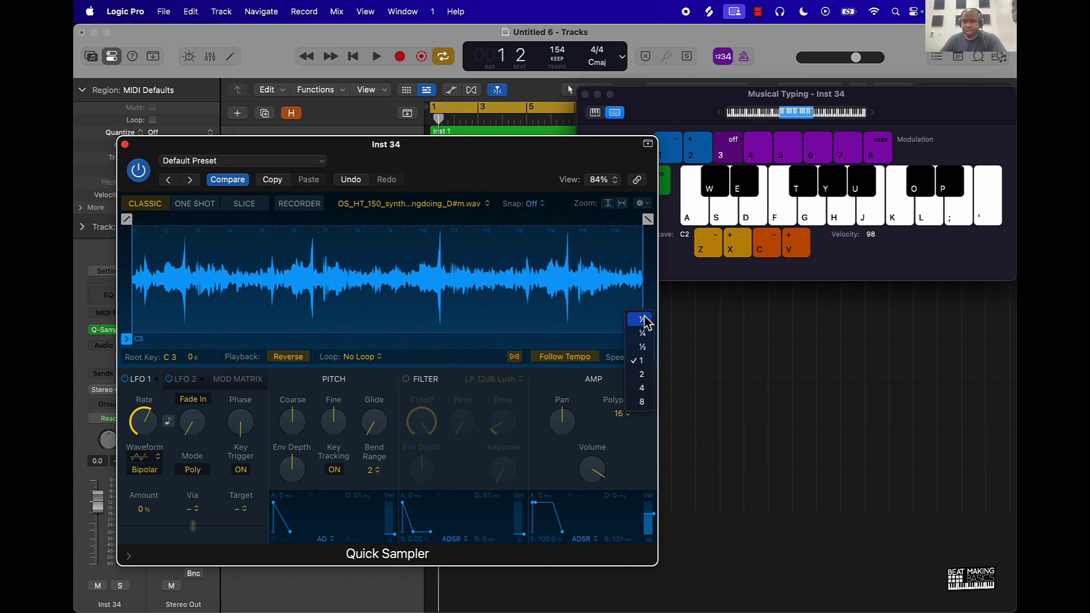
click(644, 348)
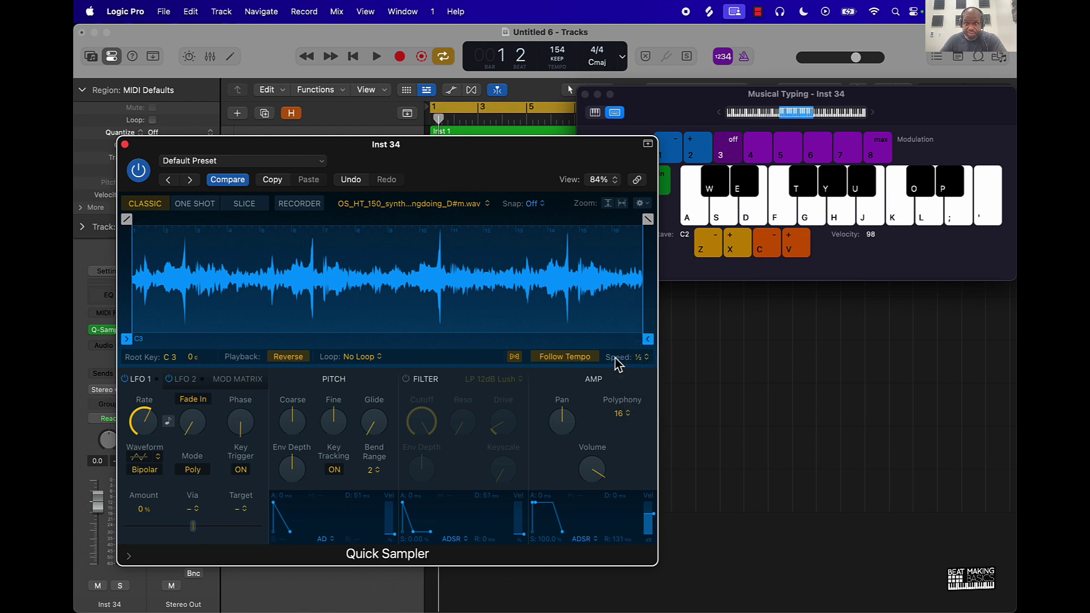
key(k)
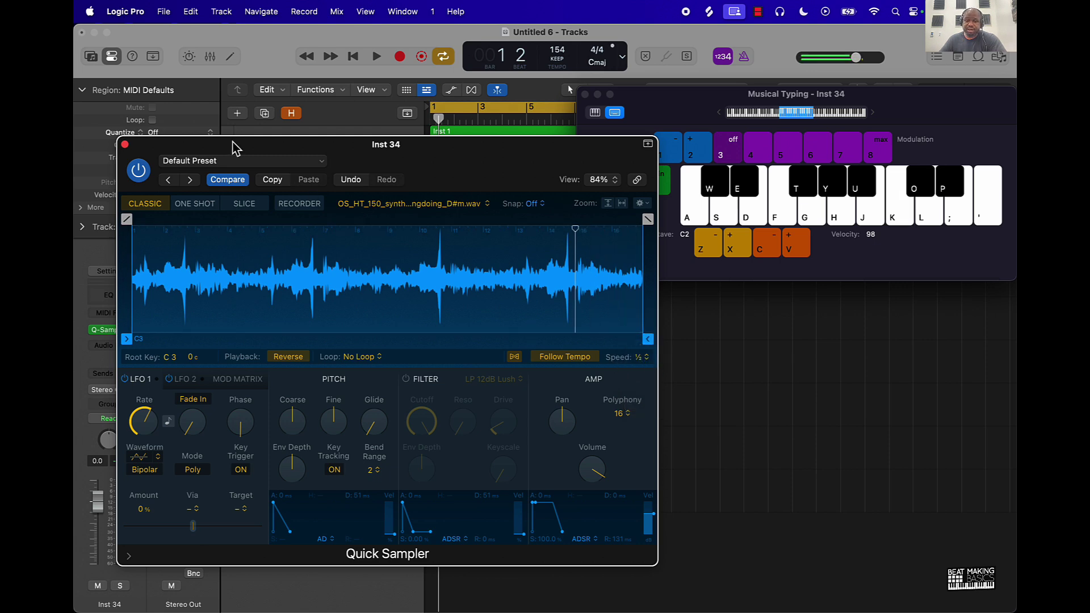
key(g)
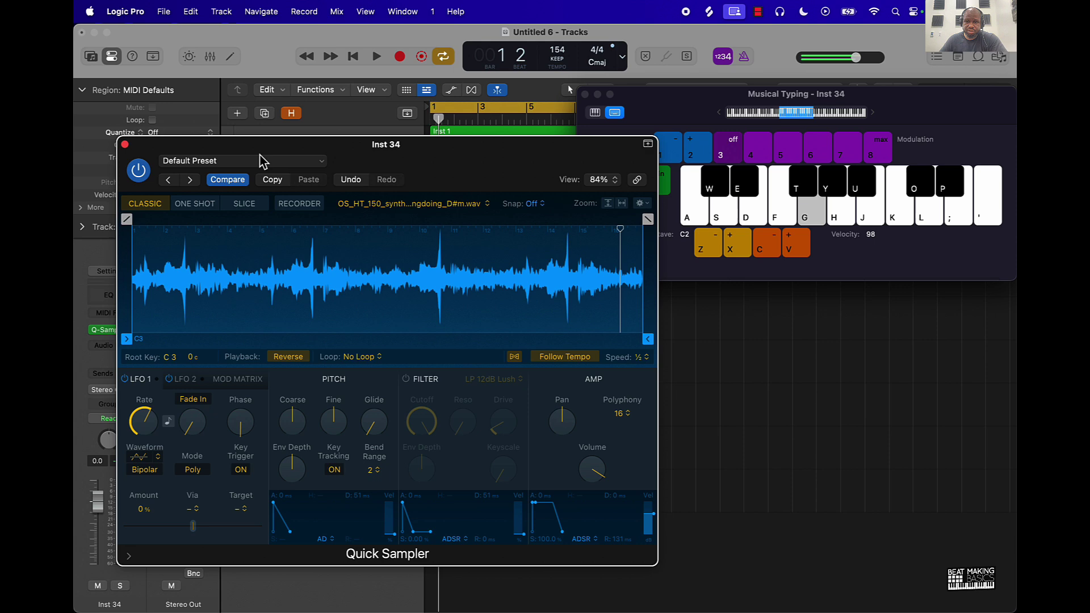
key(k)
key(g)
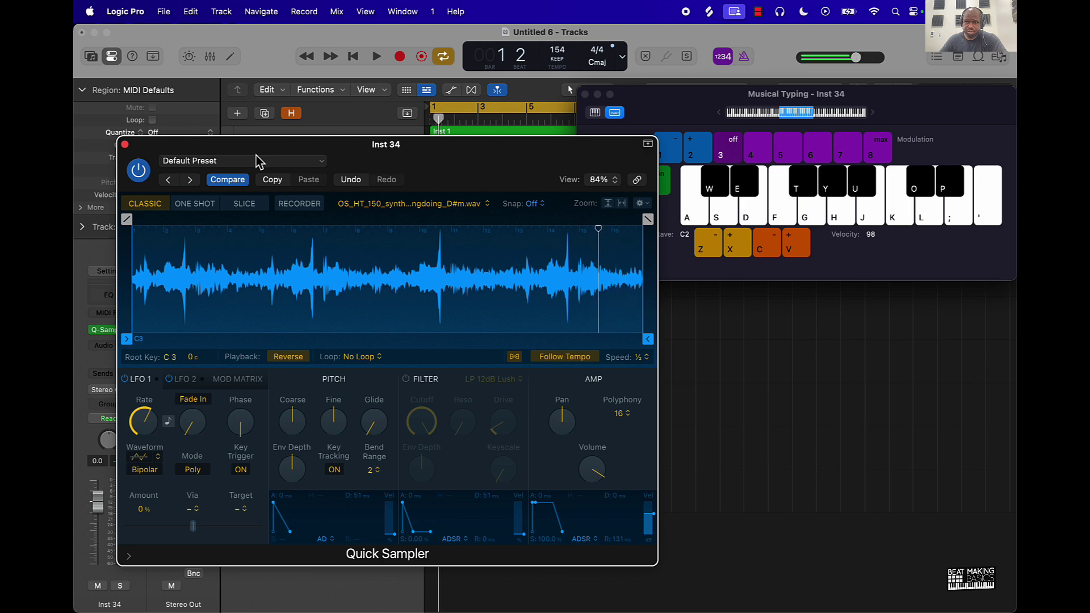
- Close Quick Sampler, audition Inst 1 soloed, then solo and select Bowed Vocal Pad
click(125, 145)
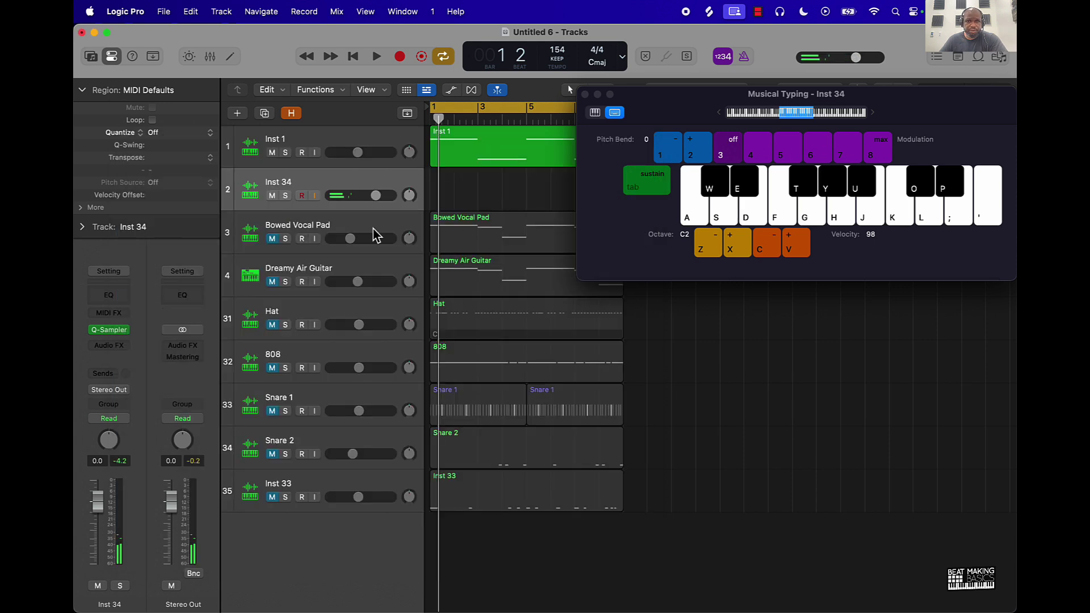
click(285, 152)
key(space)
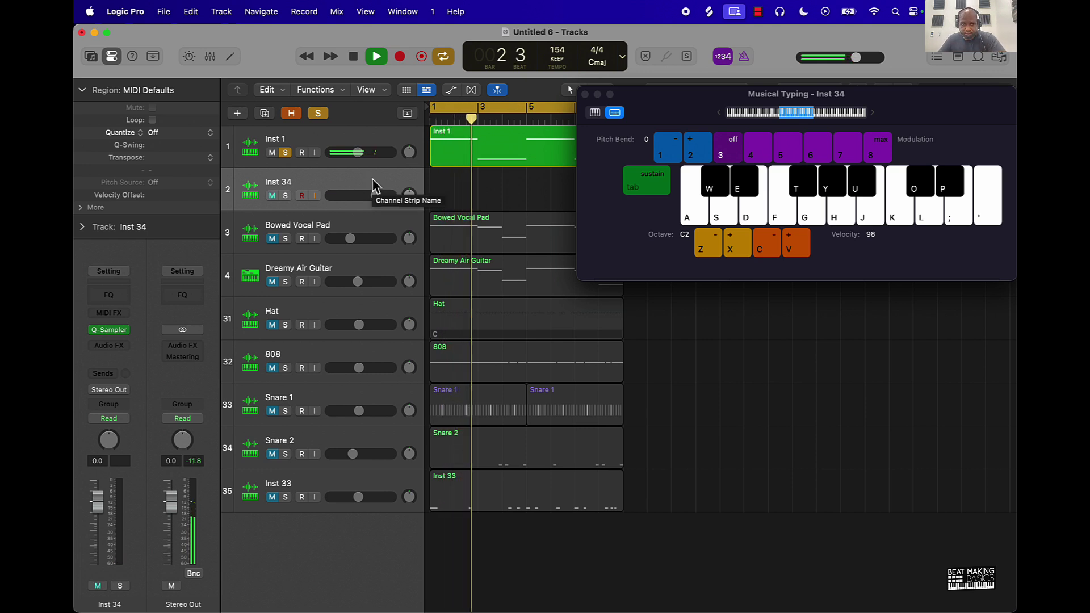
drag(687, 107, 745, 146)
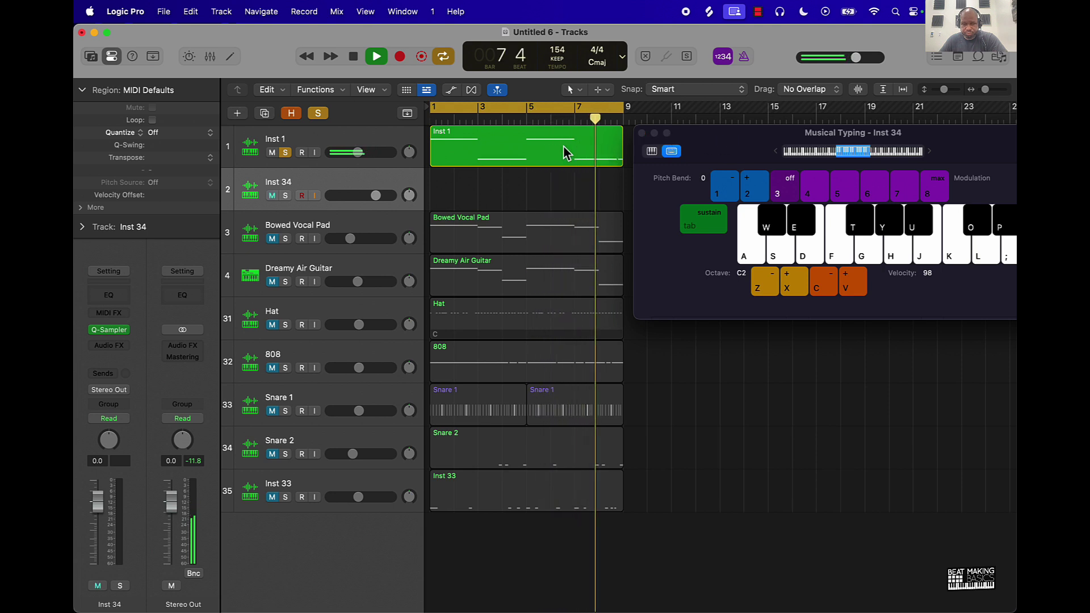
key(space)
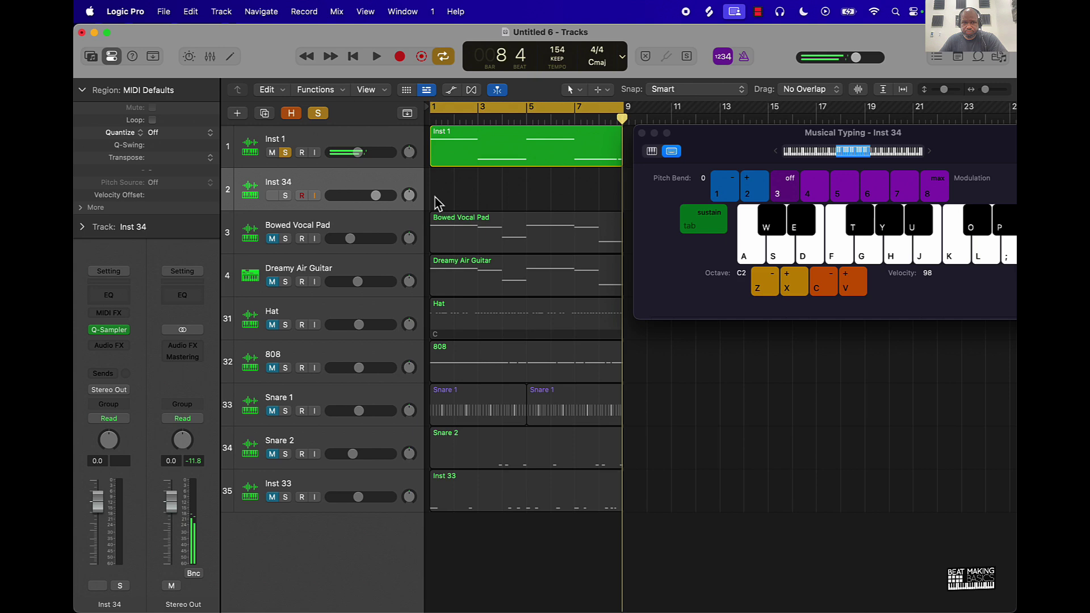
click(286, 154)
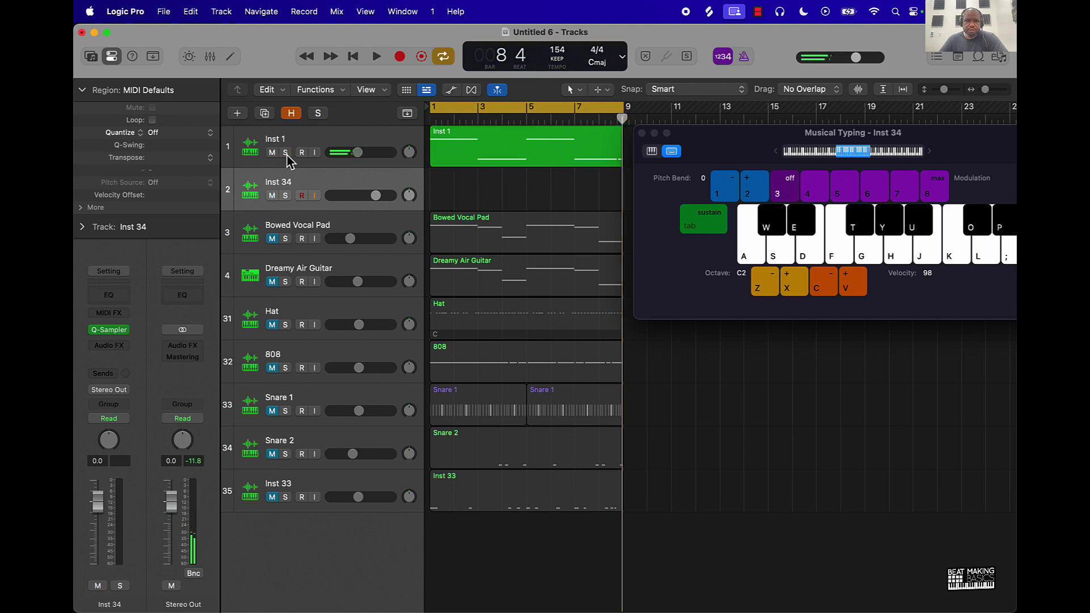
click(286, 239)
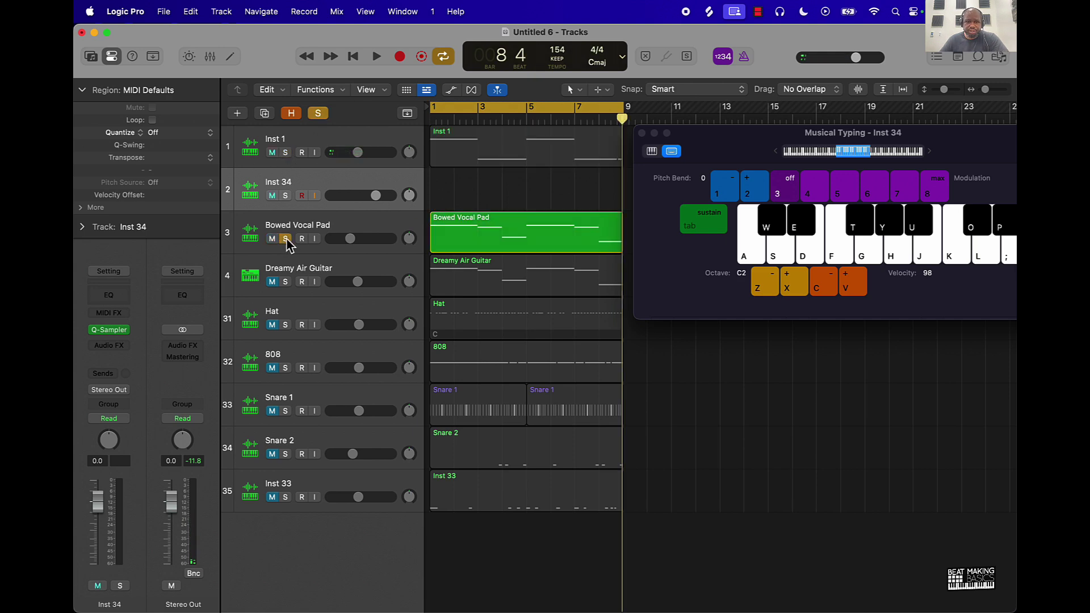
click(363, 232)
- Add a new Default Patch software instrument track, Classic Electric Piano
click(237, 114)
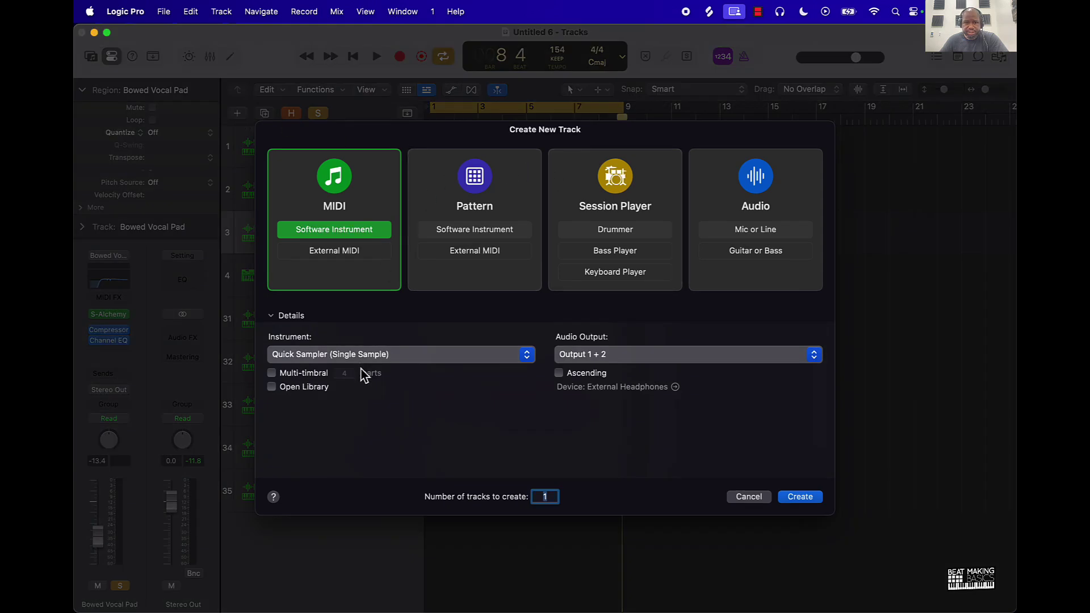
click(304, 354)
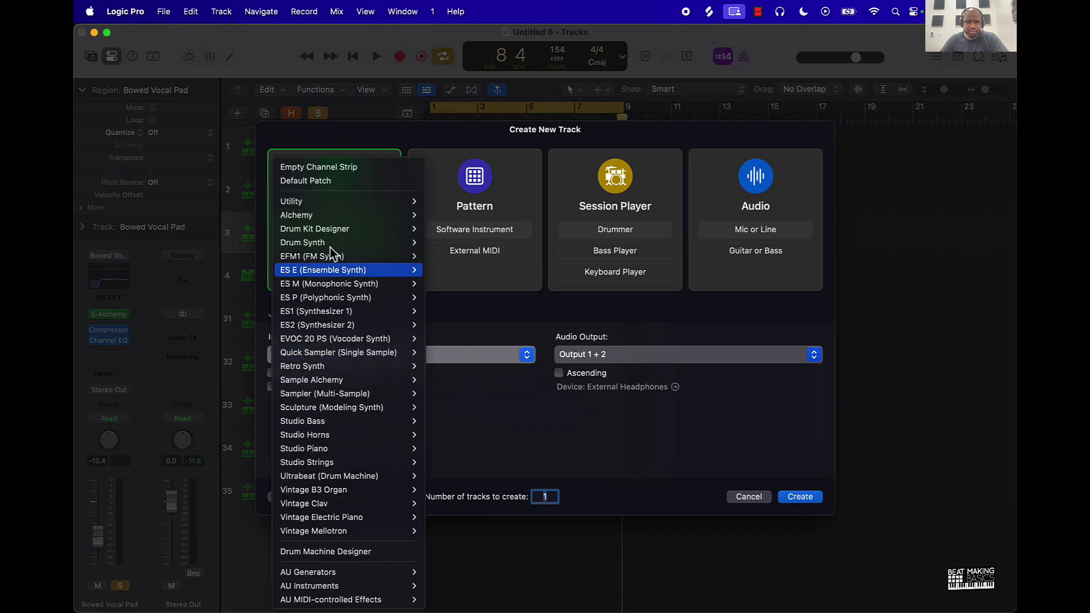
click(313, 177)
click(797, 497)
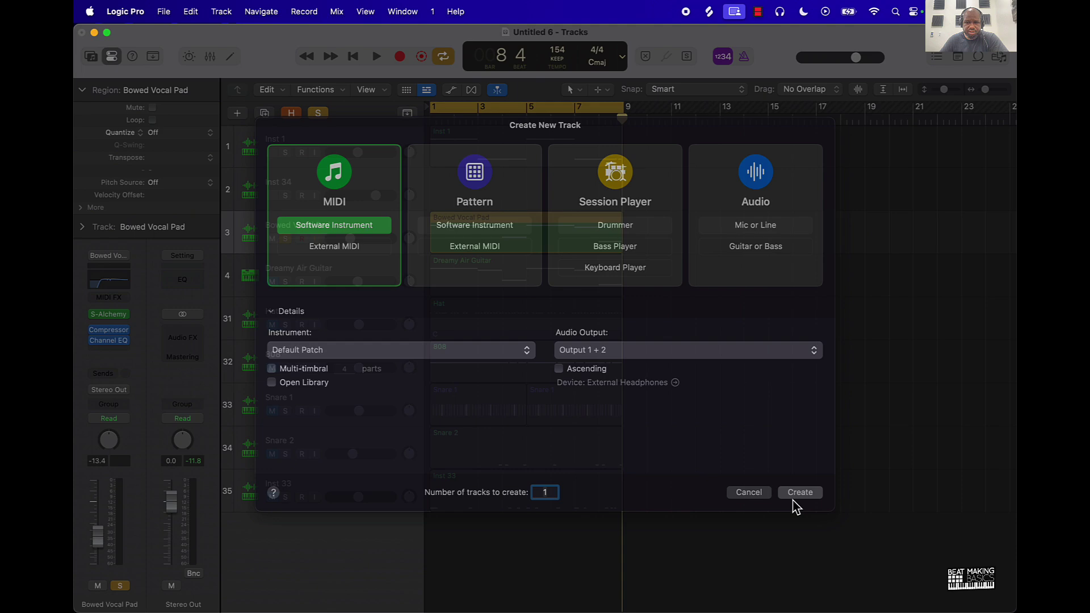
- Close the sound library and Musical Typing keyboard, then play the soloed Bowed Vocal Pad
click(90, 56)
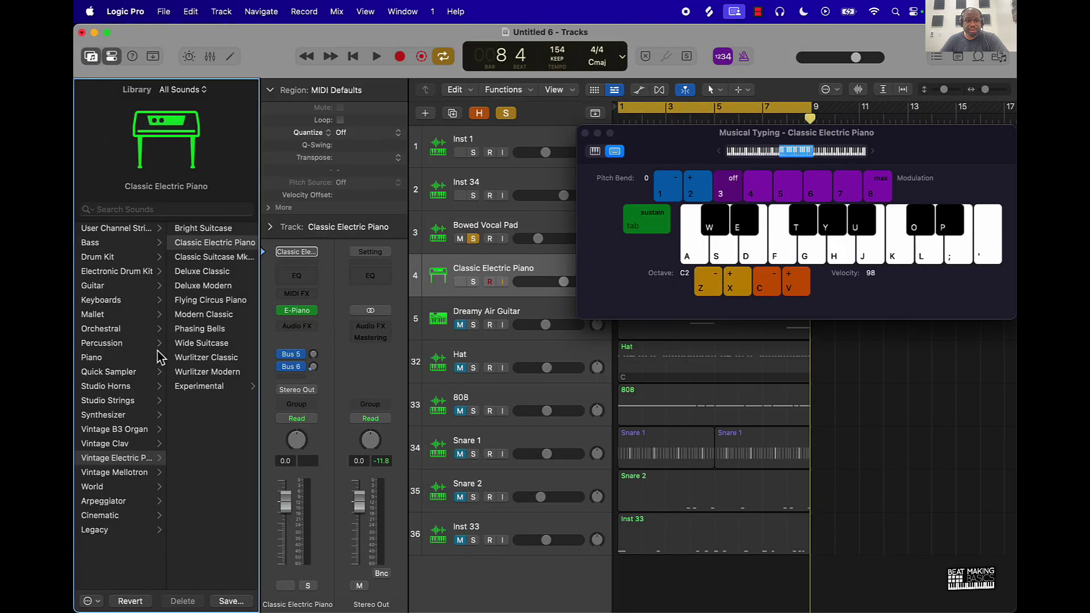
click(86, 59)
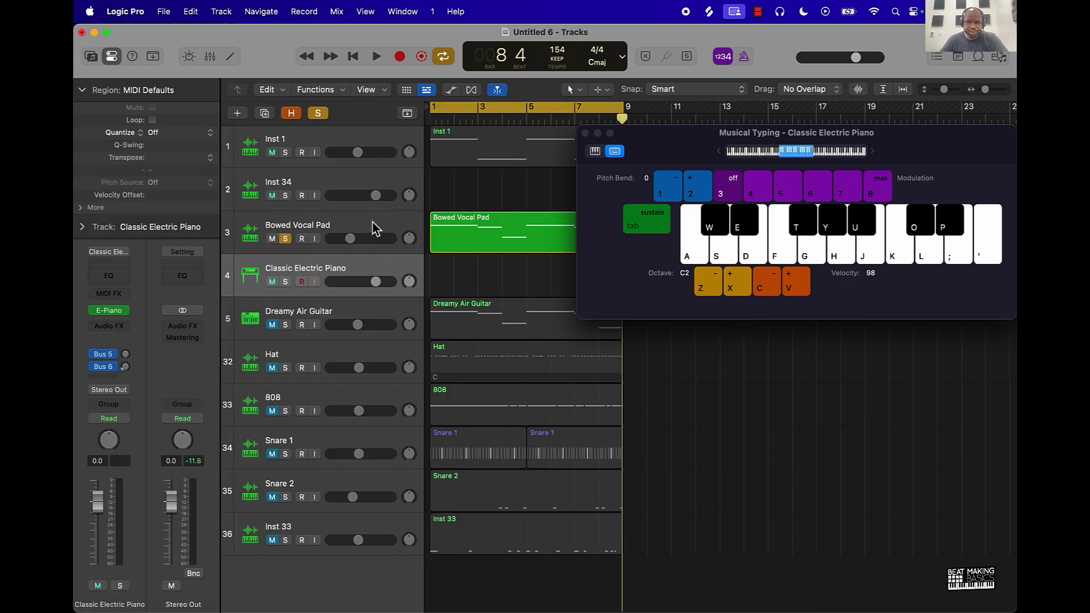
click(585, 133)
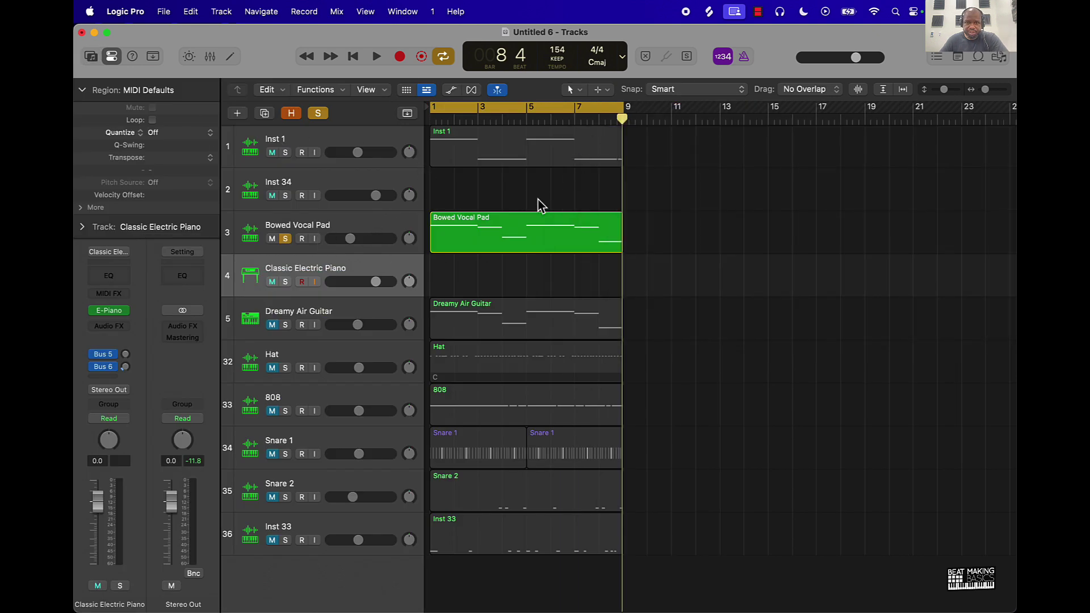
click(384, 236)
key(space)
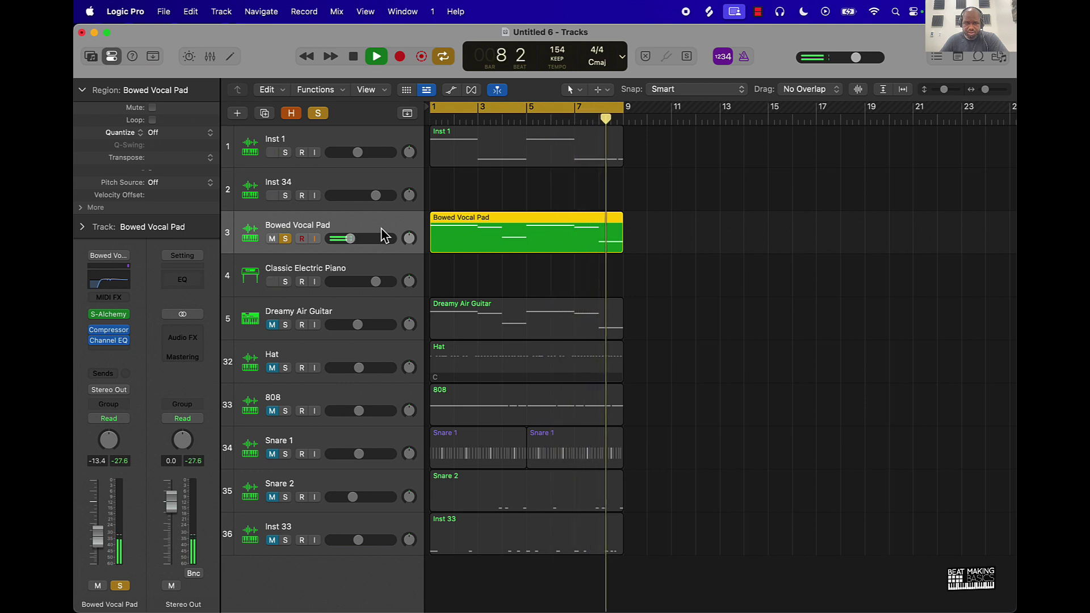
key(space)
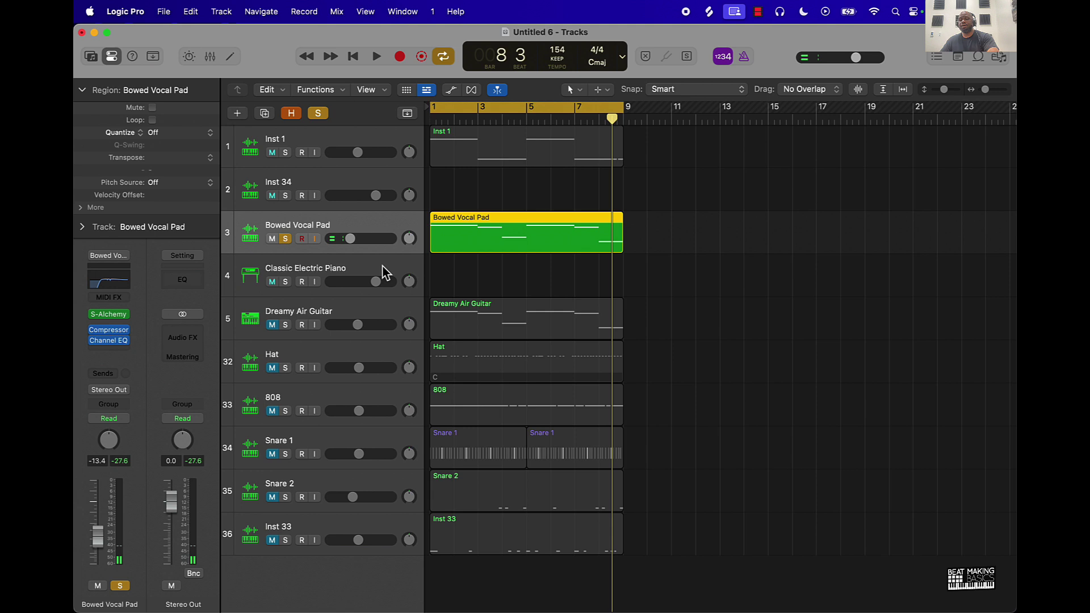
- Delete the Classic Electric Piano track and the empty Inst 34 track
click(383, 272)
key(super+BackSpace)
click(359, 183)
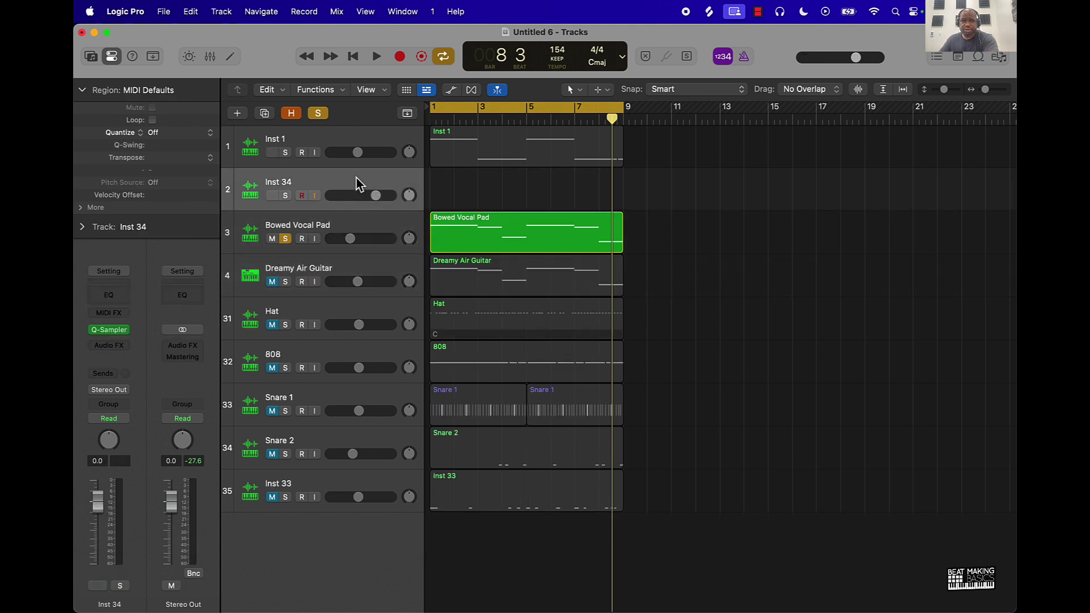
key(super+BackSpace)
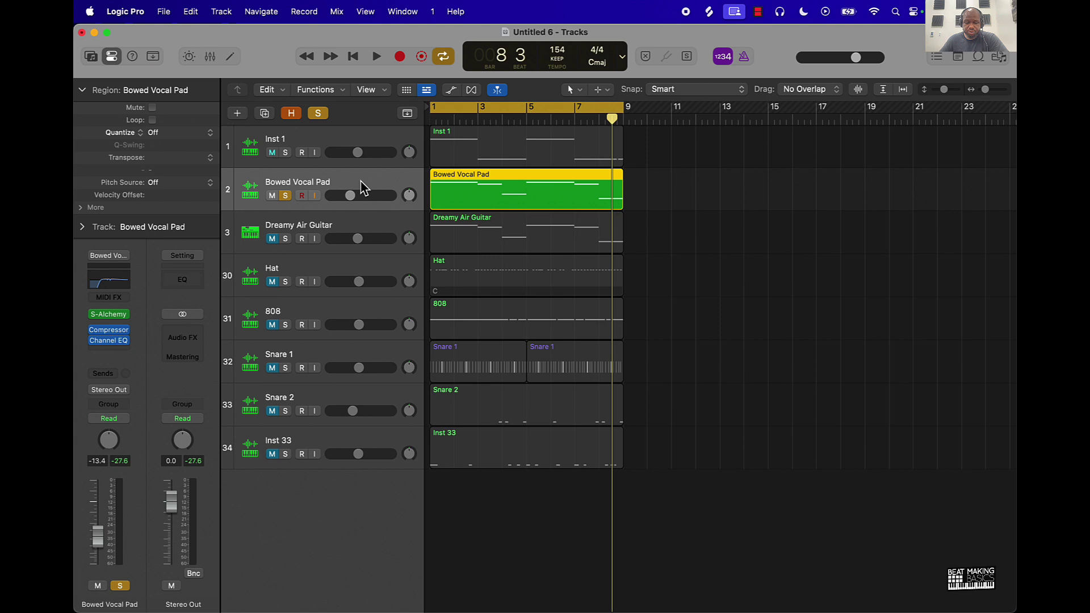
- Duplicate the Bowed Vocal Pad track and copy its eight-bar region onto track 3
key(super+d)
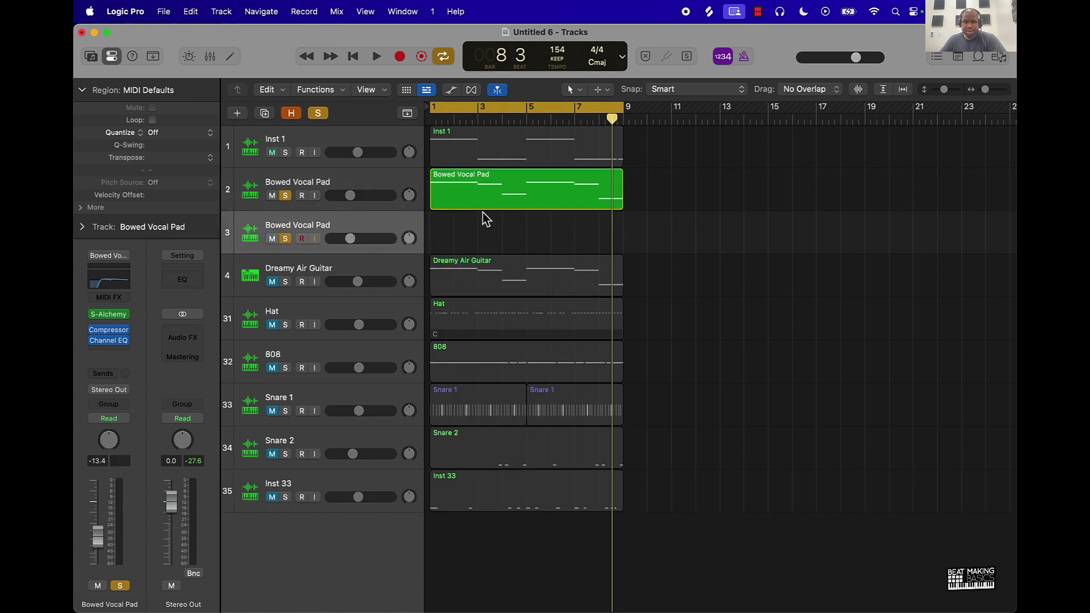
drag(483, 205, 481, 223)
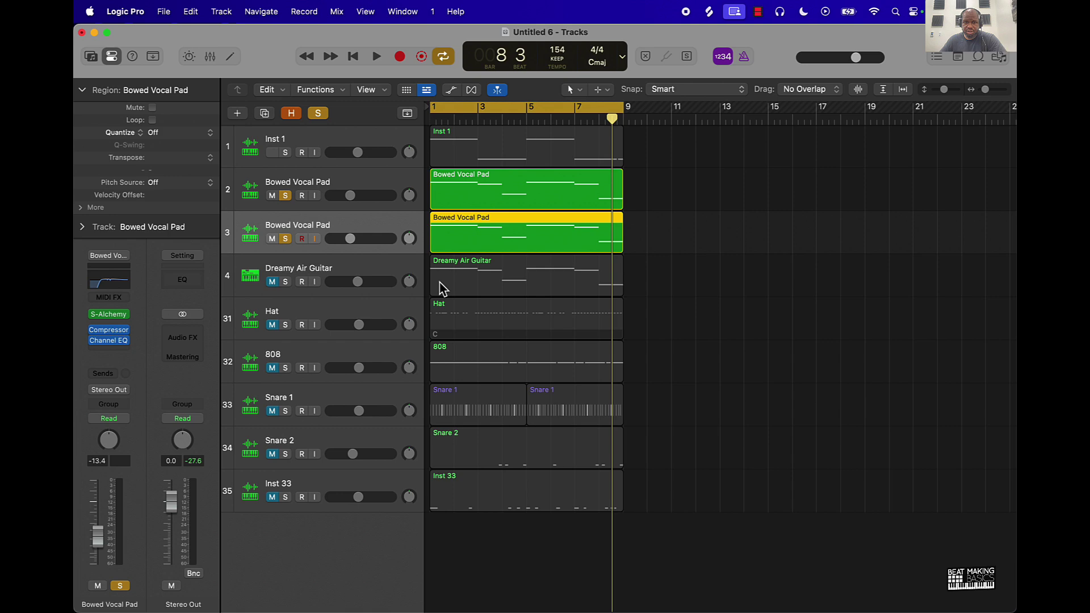
click(92, 55)
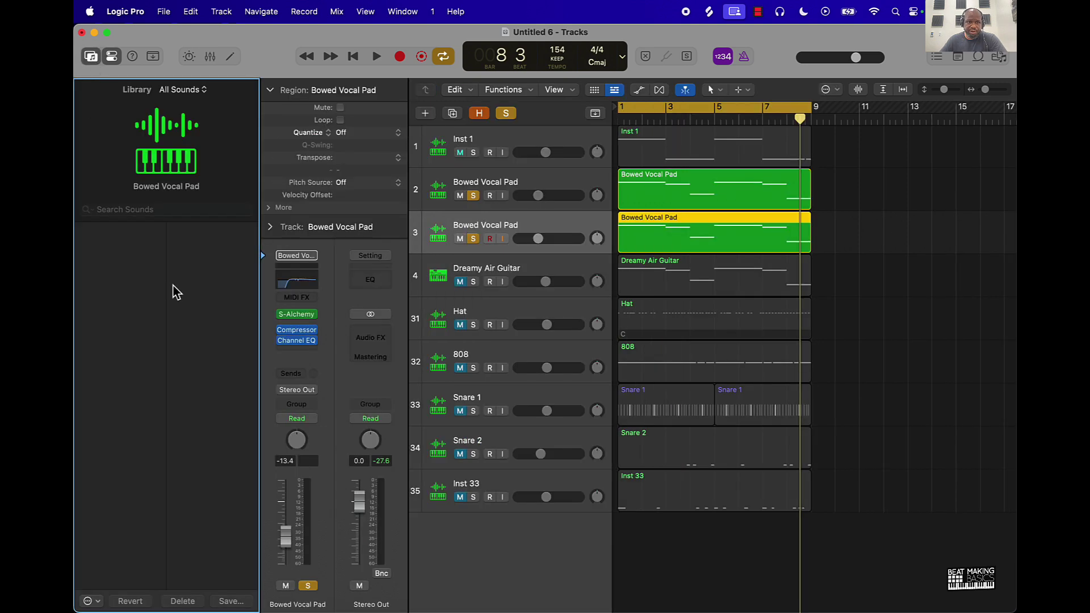
- Mute the duplicate pad track and audition Dreamy Air Guitar soloed on its own
click(92, 56)
click(285, 239)
click(273, 239)
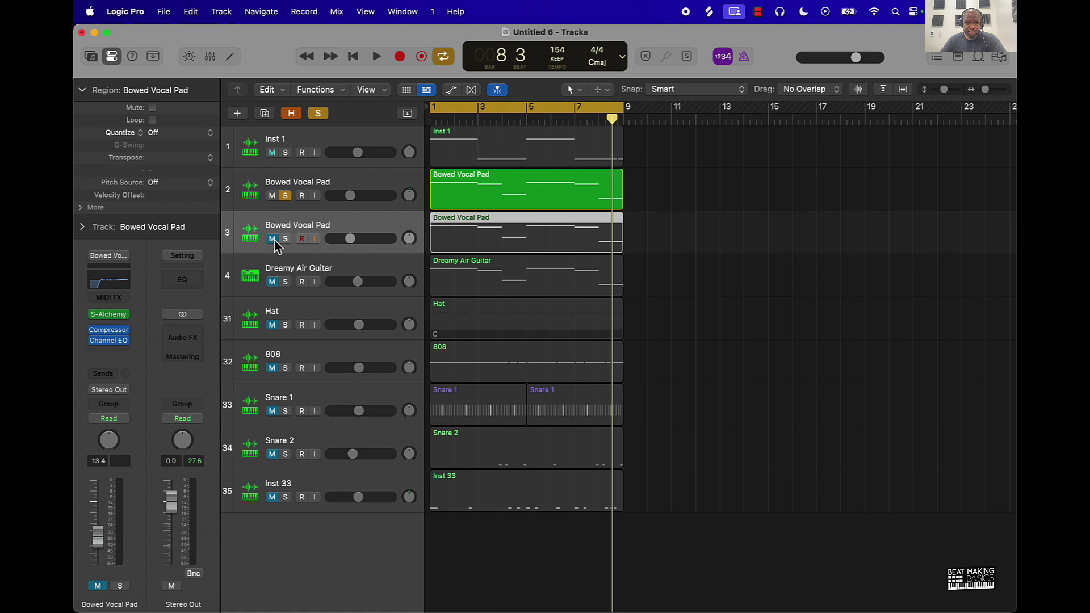
click(285, 282)
click(285, 196)
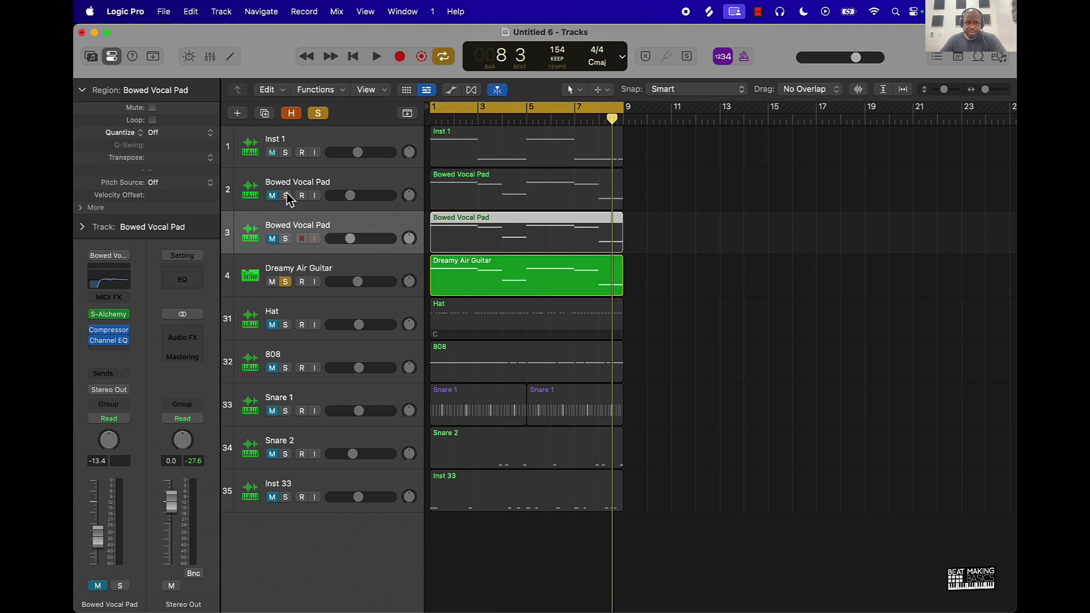
key(space)
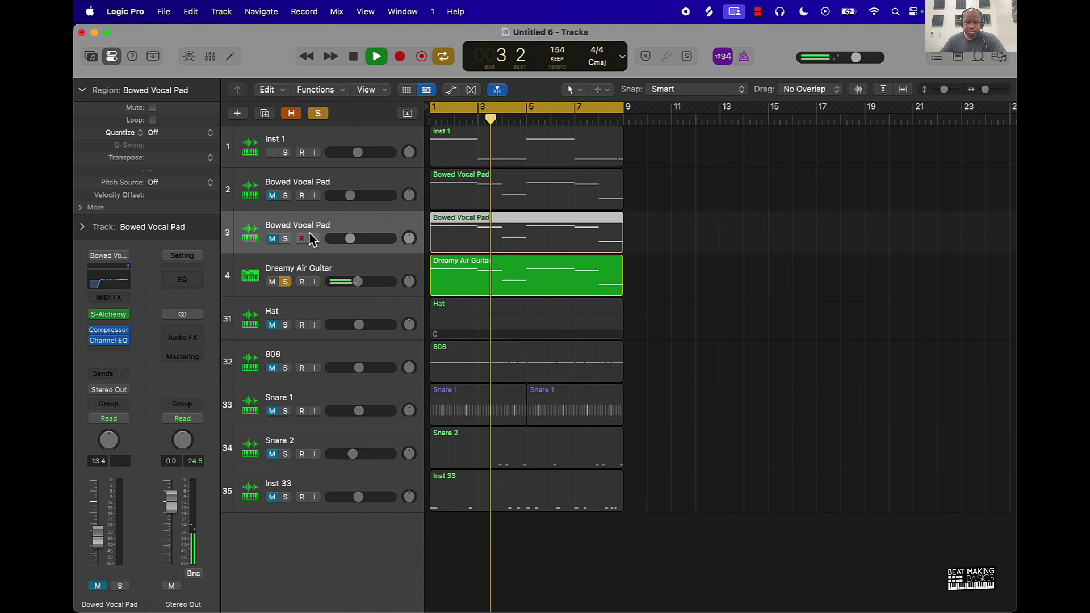
key(space)
- Re-solo the original Bowed Vocal Pad, delete the duplicate region and track, and play back
click(285, 196)
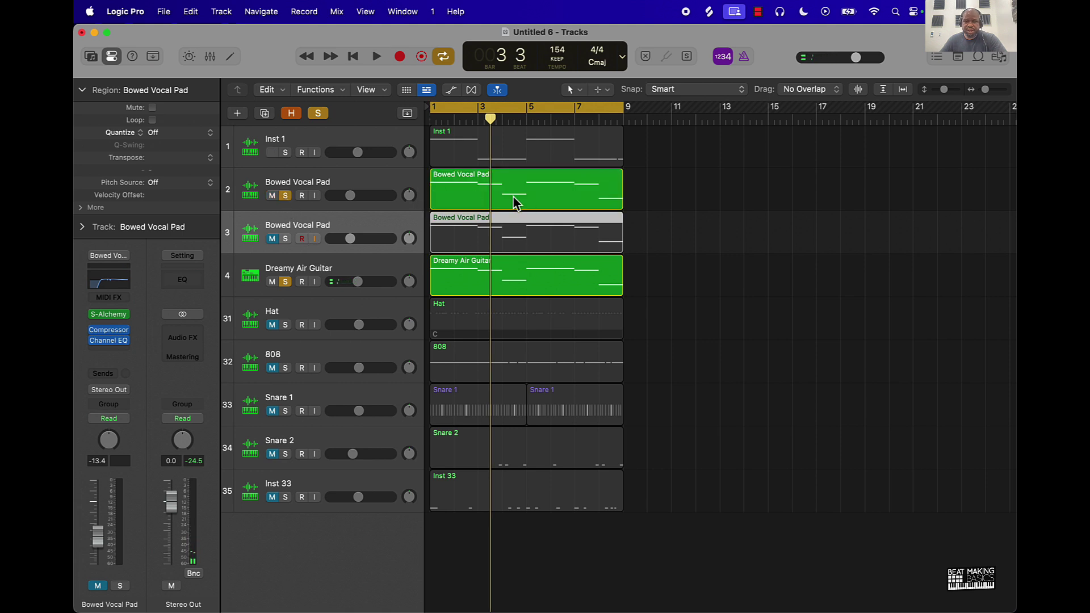
key(Delete)
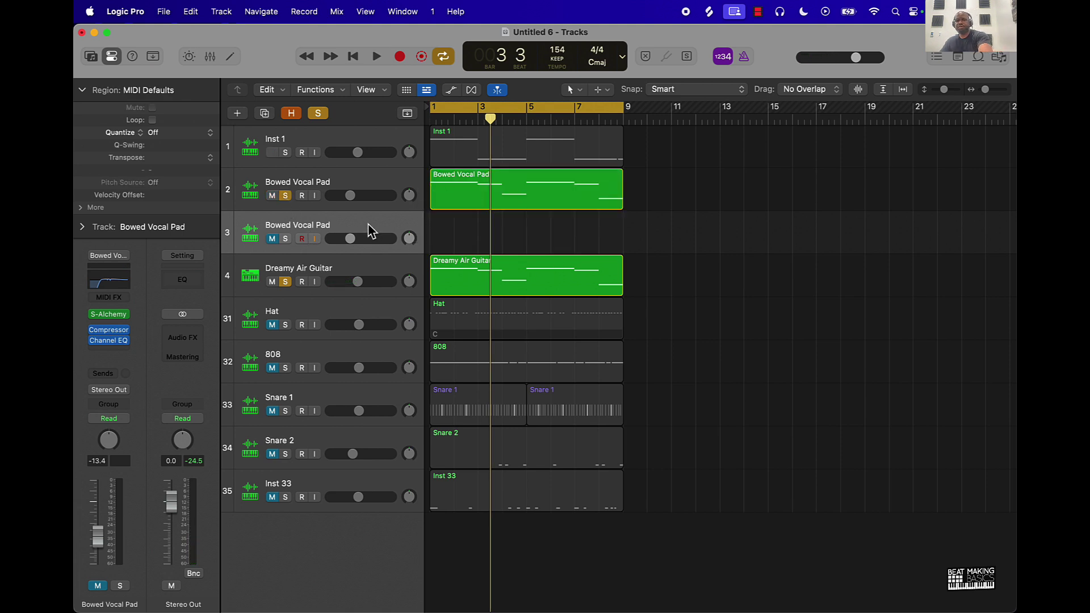
key(super+BackSpace)
click(436, 227)
key(space)
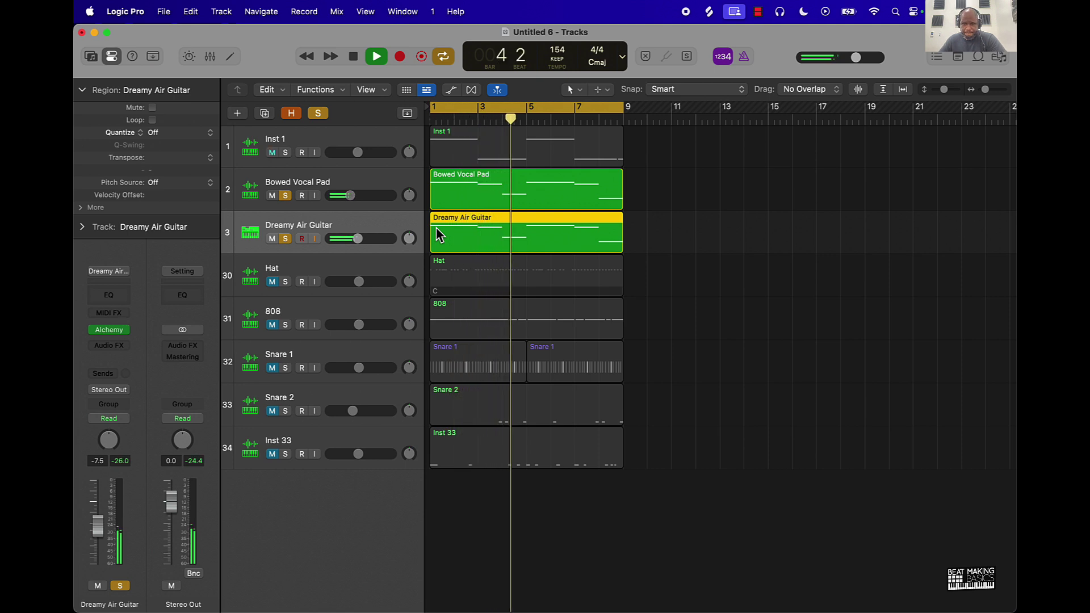
key(space)
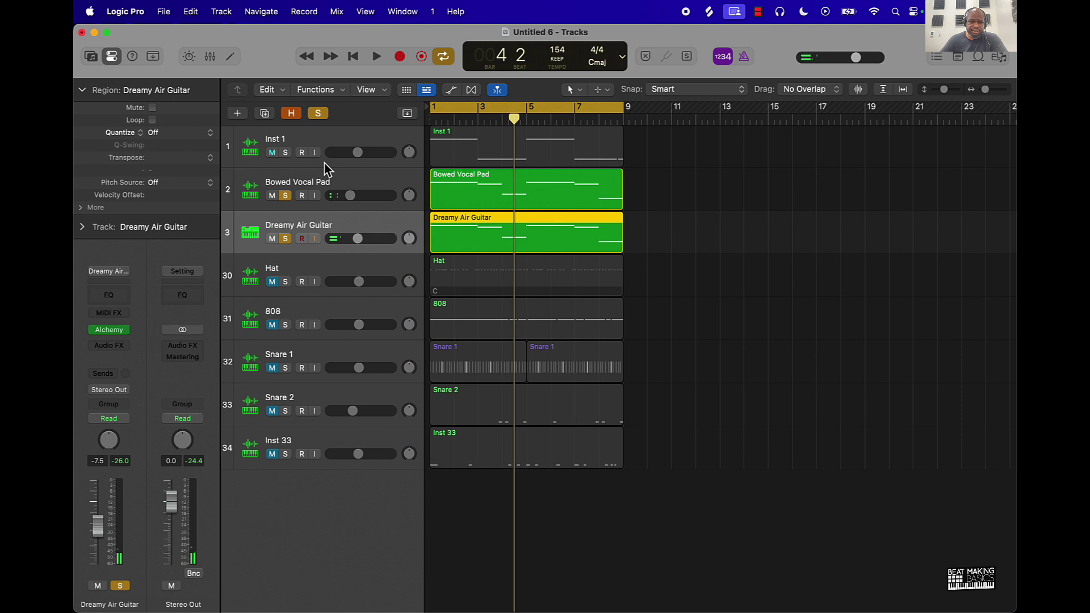
click(285, 152)
key(Return)
key(space)
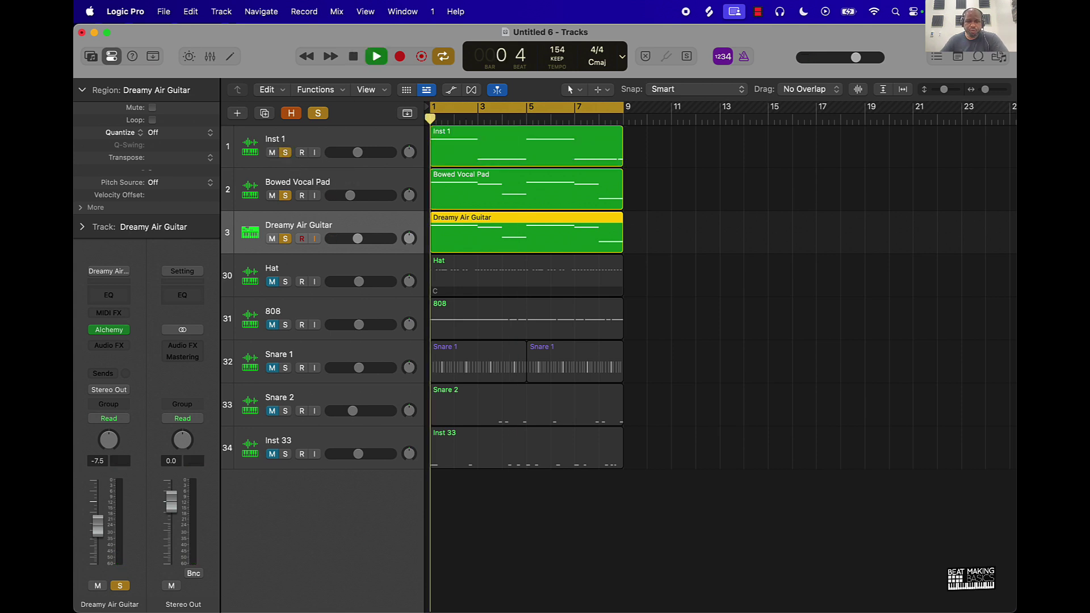
click(790, 263)
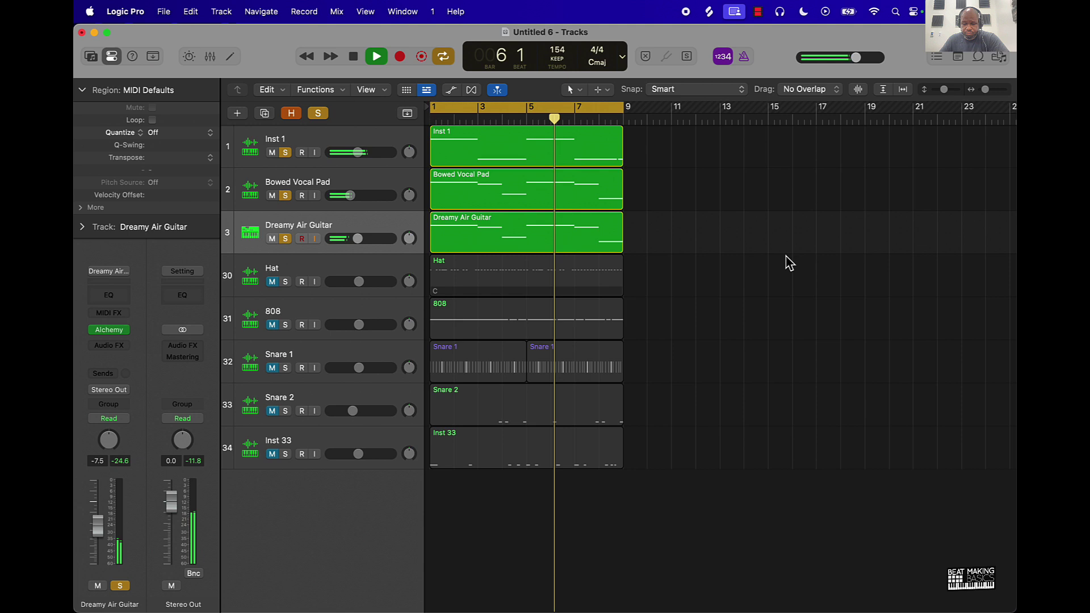
key(space)
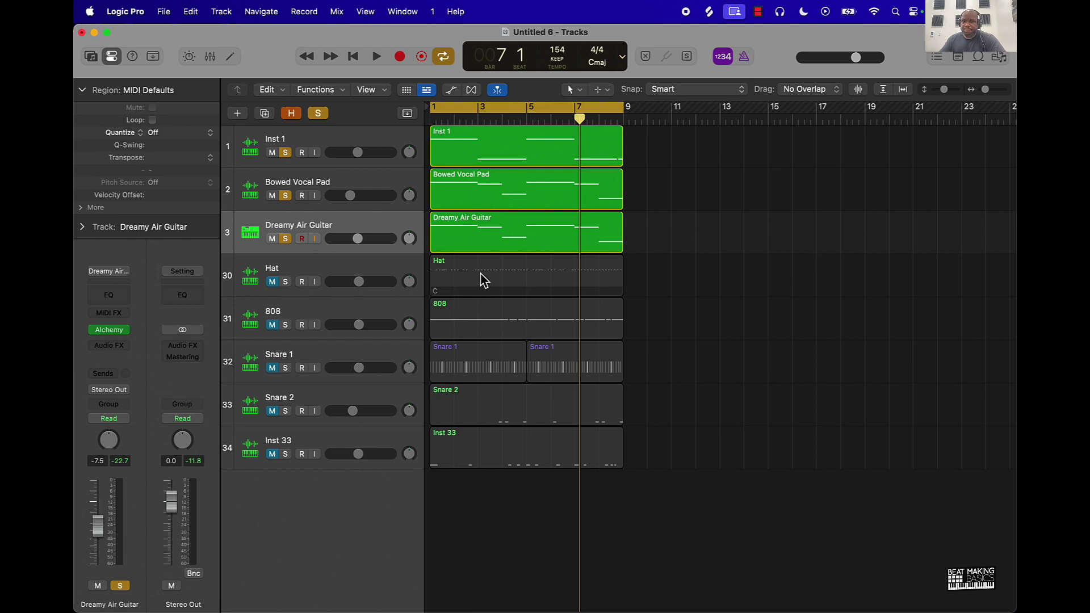
- Add a Trap-style Drummer Session Player track, Trap Heat, with a Drummer – Trap region
click(238, 114)
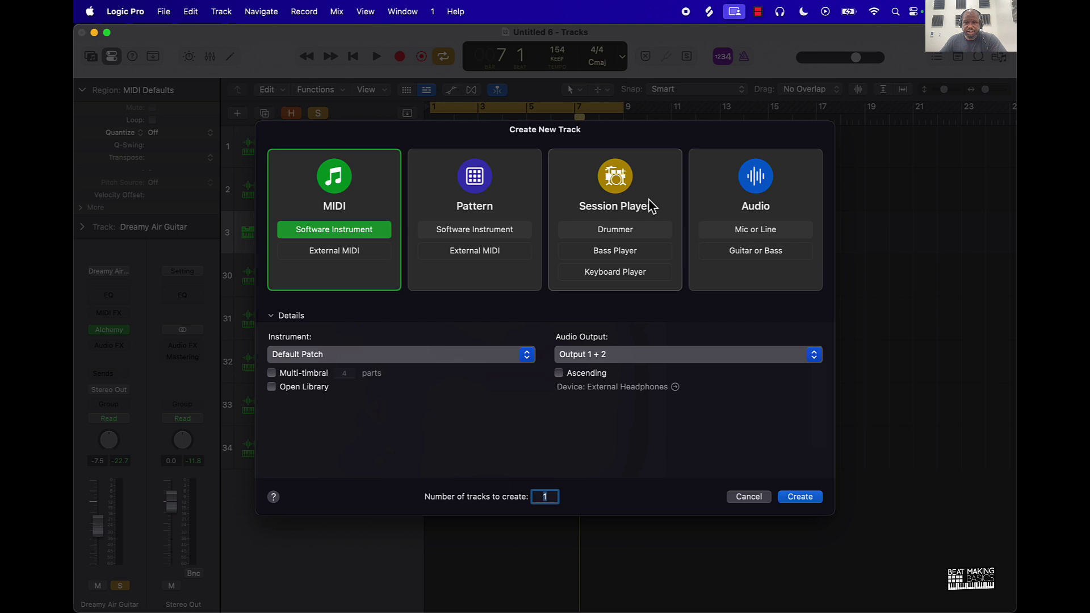
click(633, 227)
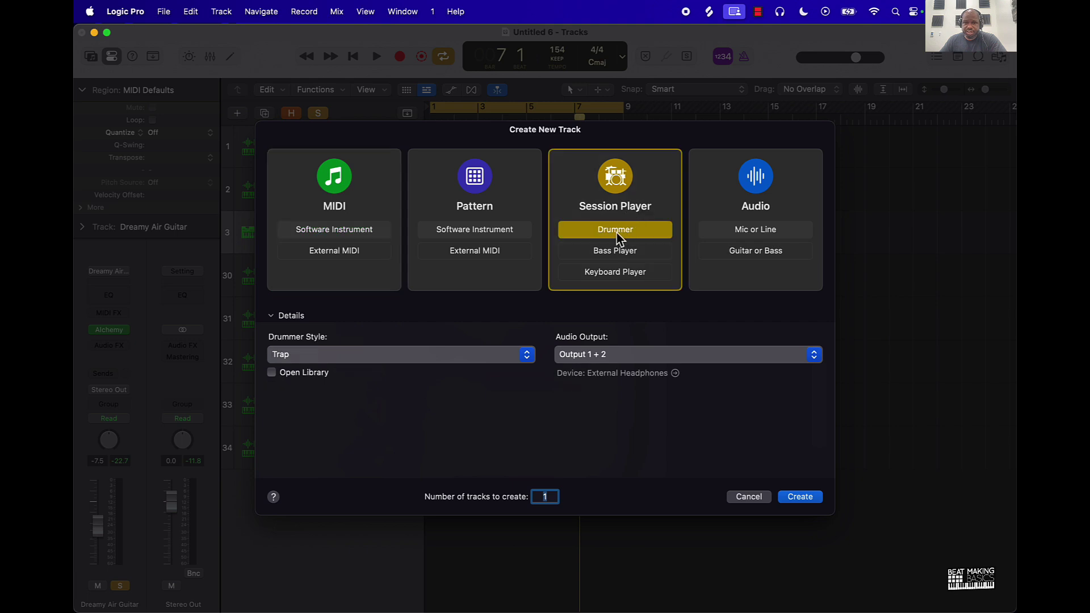
click(500, 356)
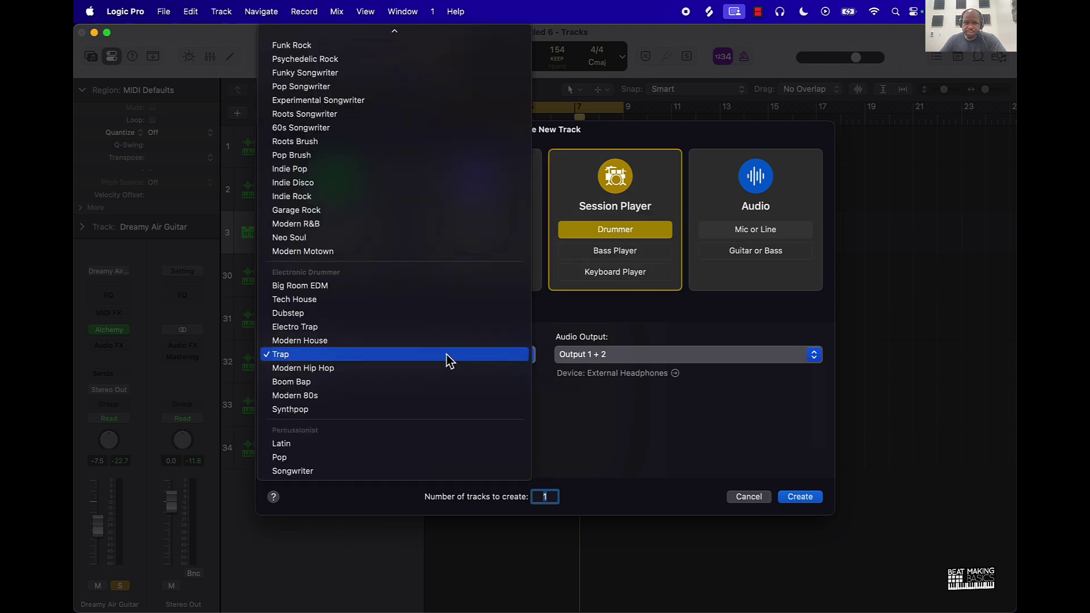
click(401, 356)
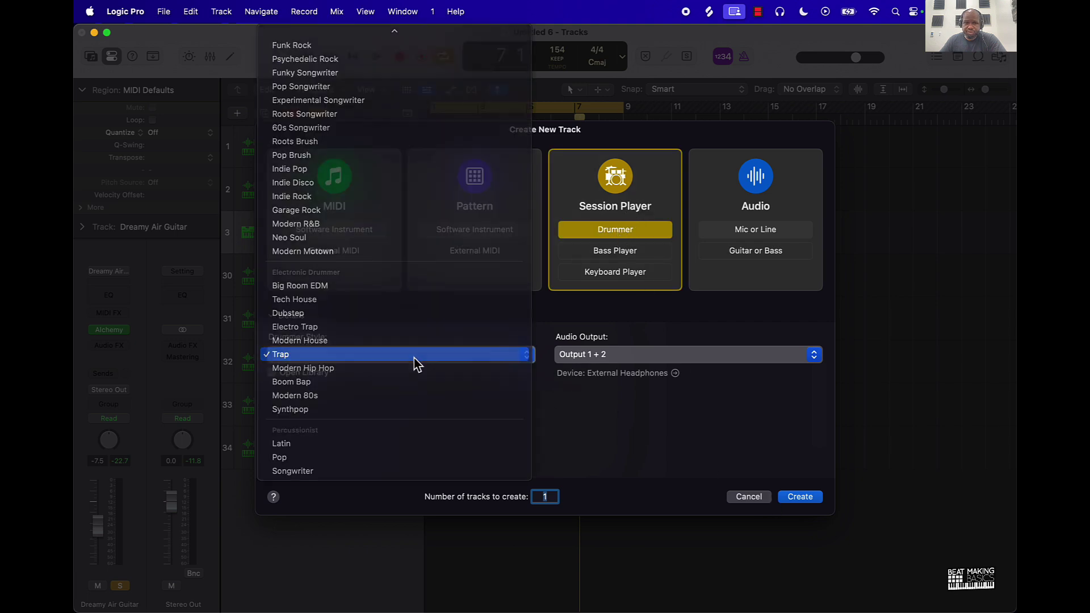
click(794, 500)
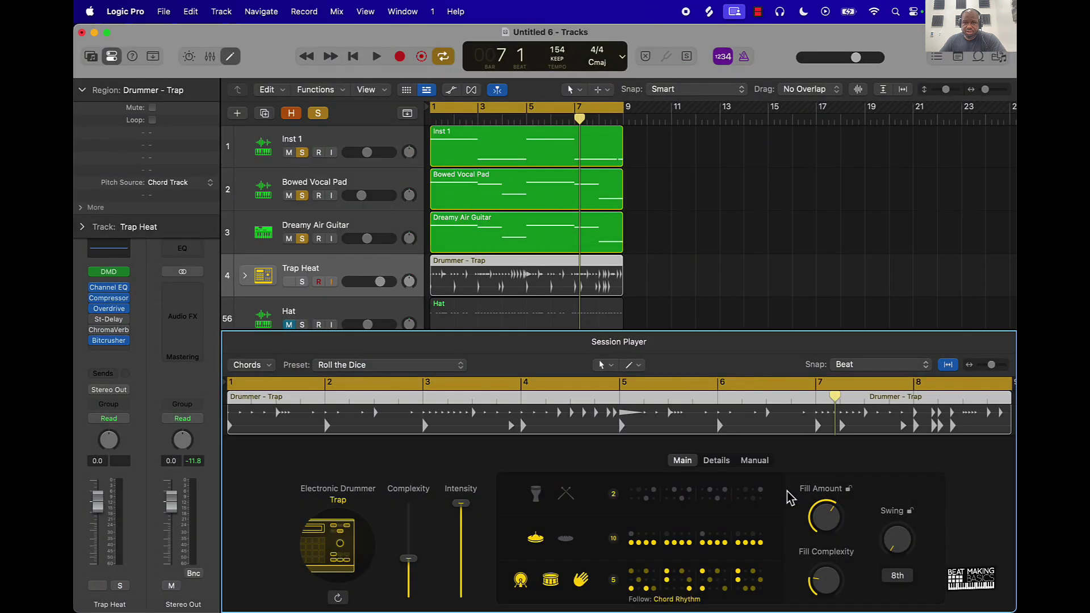
- Solo Trap Heat, mute melody tracks 1–3, and drop kick, snare and clap with fewer fills and more complexity
click(303, 282)
drag(289, 239, 292, 149)
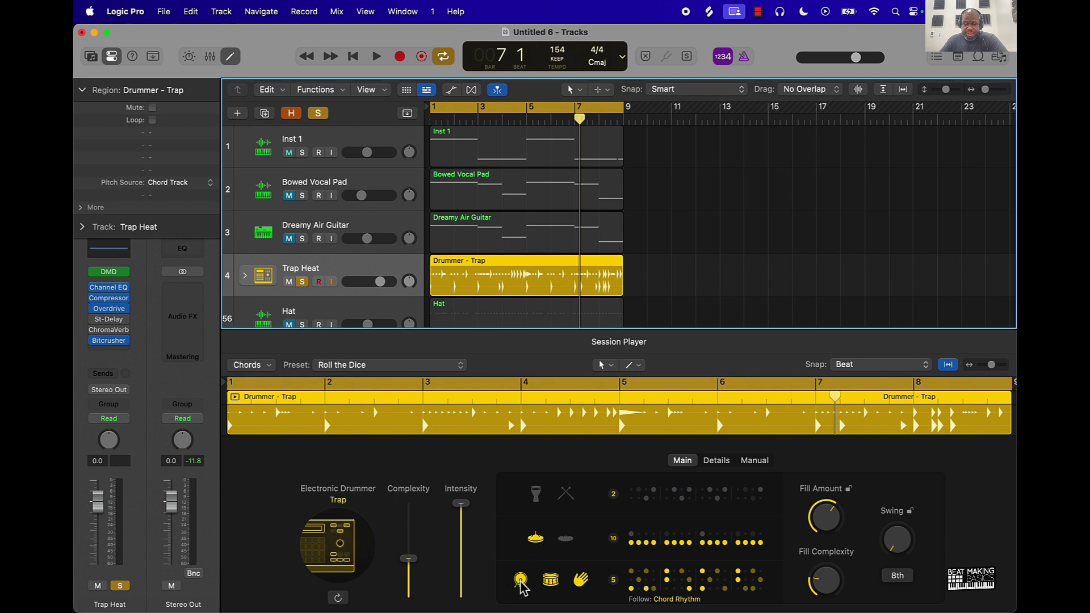
drag(521, 585, 621, 595)
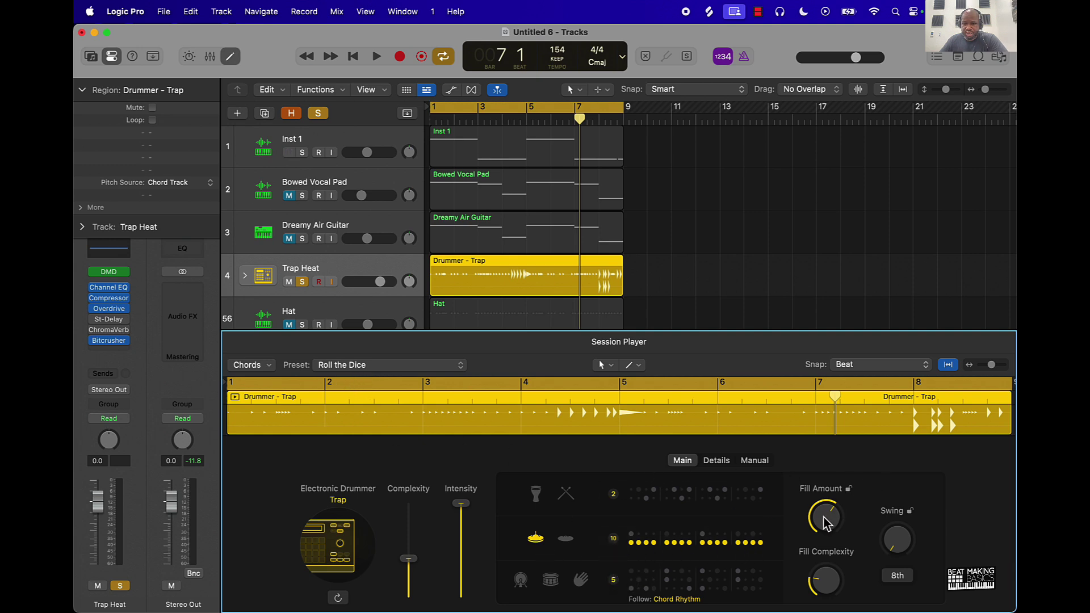
drag(826, 516, 822, 575)
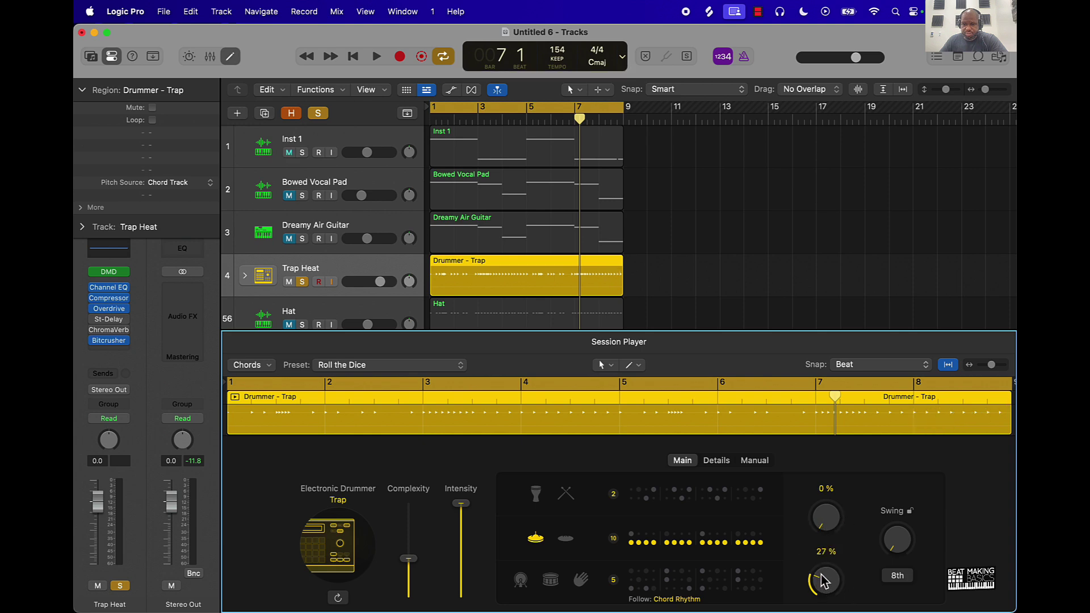
drag(410, 548, 412, 538)
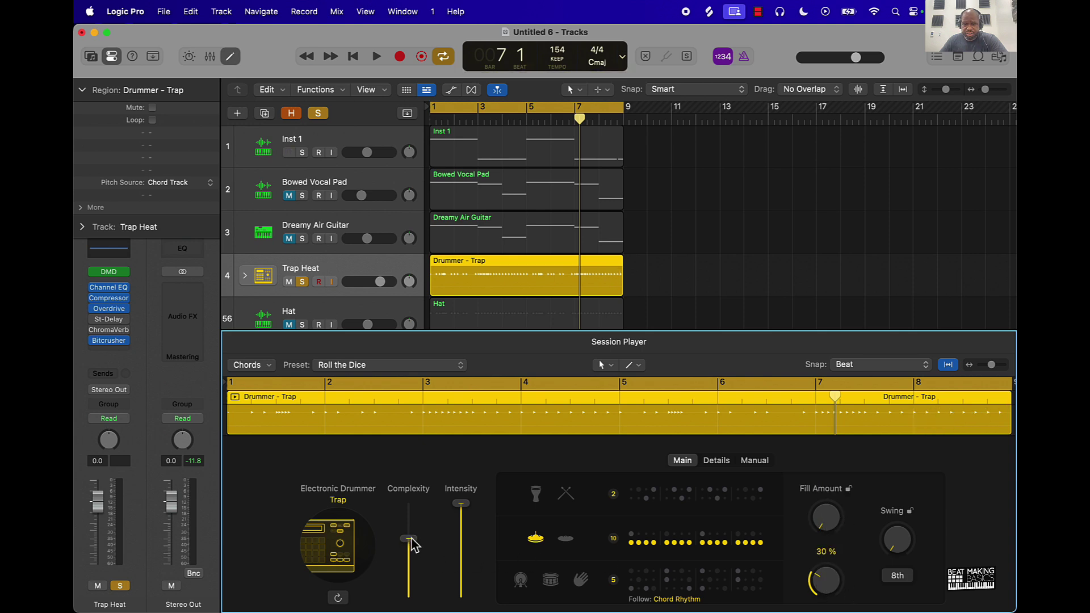
- Play the hi-hat-only beat from bar 1 to audition it, then stop
click(717, 301)
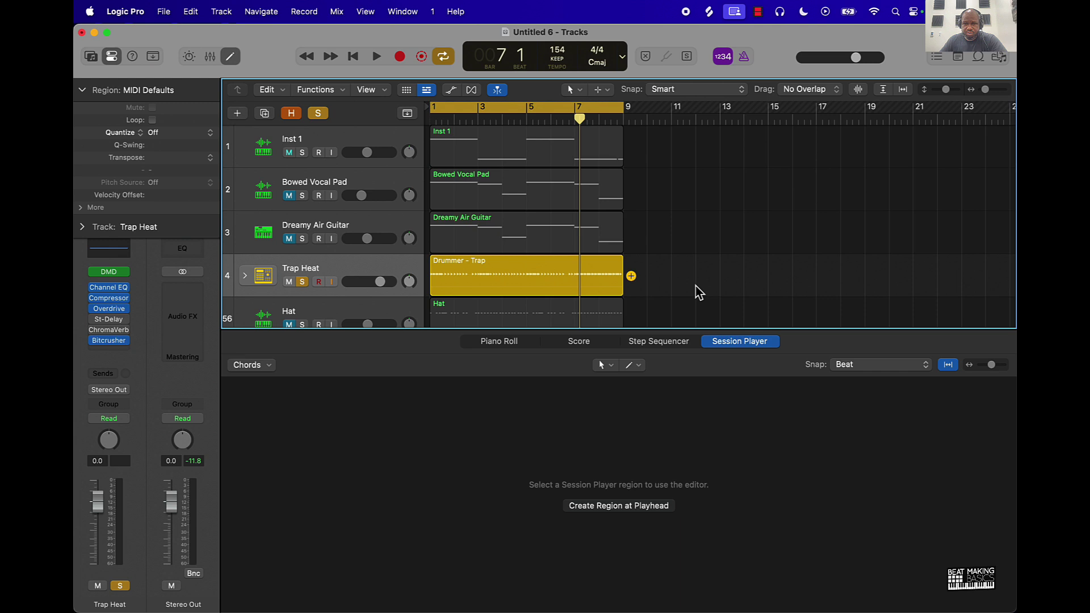
key(space)
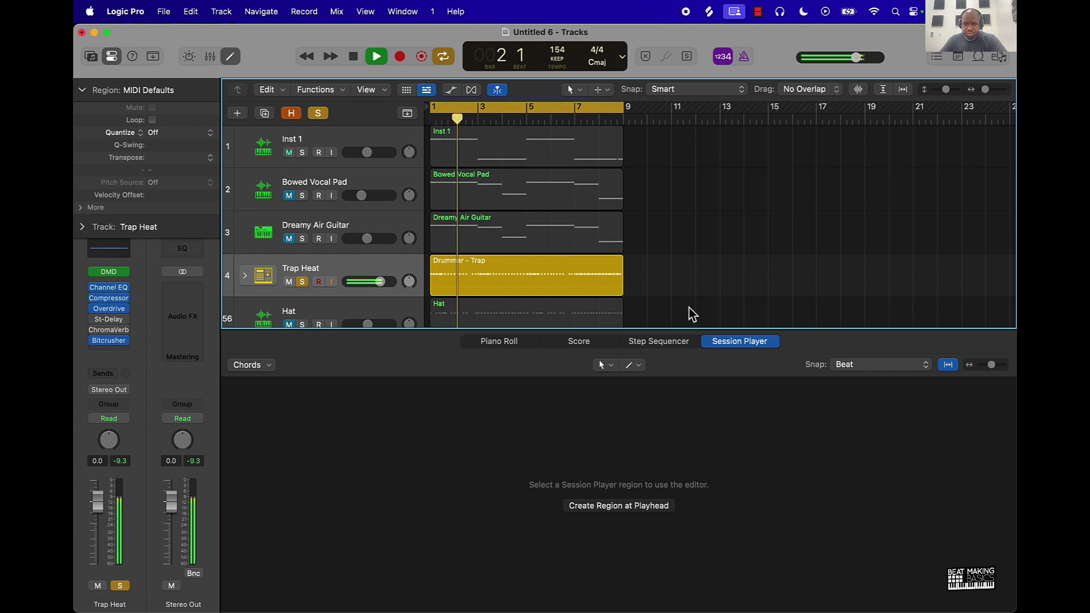
key(space)
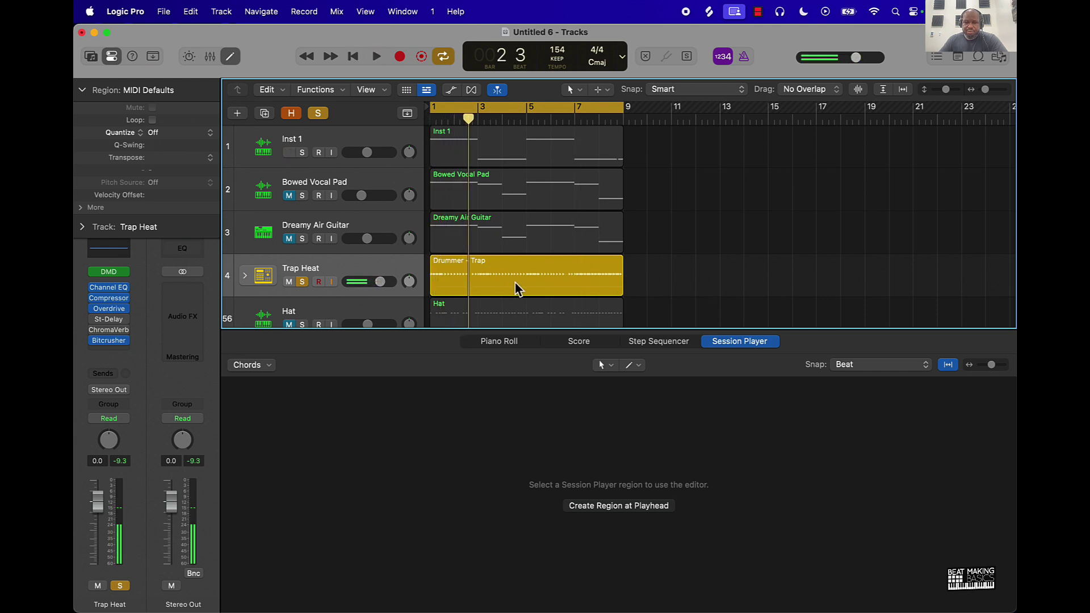
- Convert the Drummer - Trap region into an ordinary MIDI region of hi-hat notes
click(508, 283)
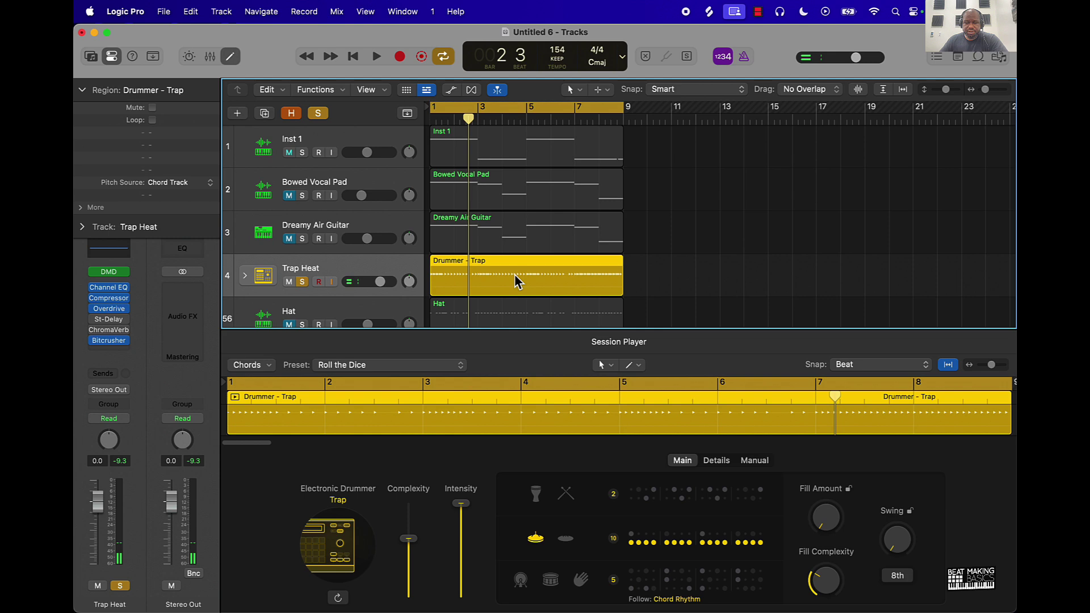
right_click(515, 281)
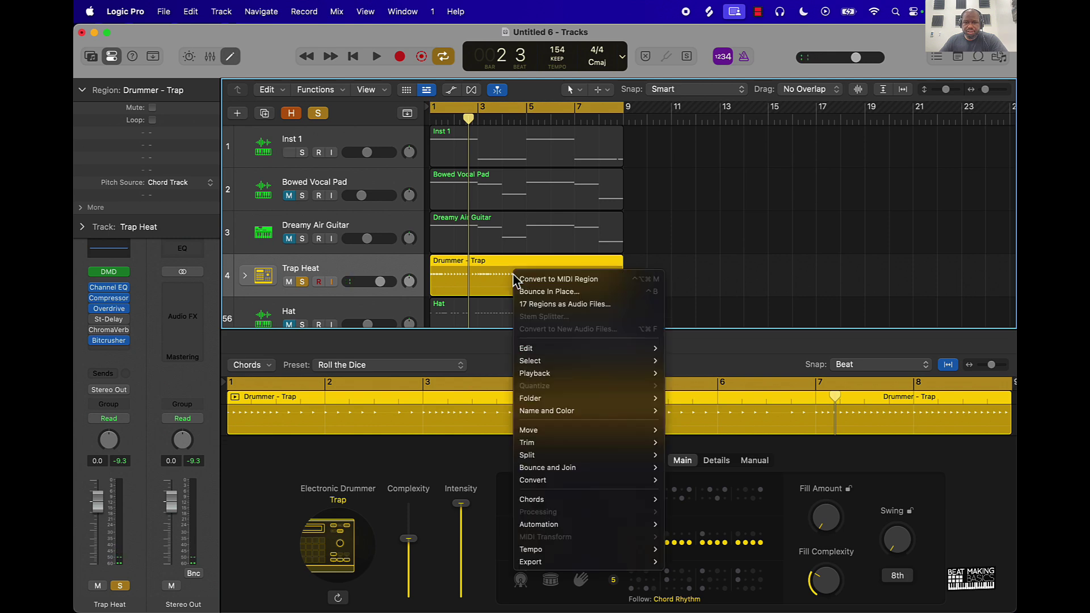
click(584, 280)
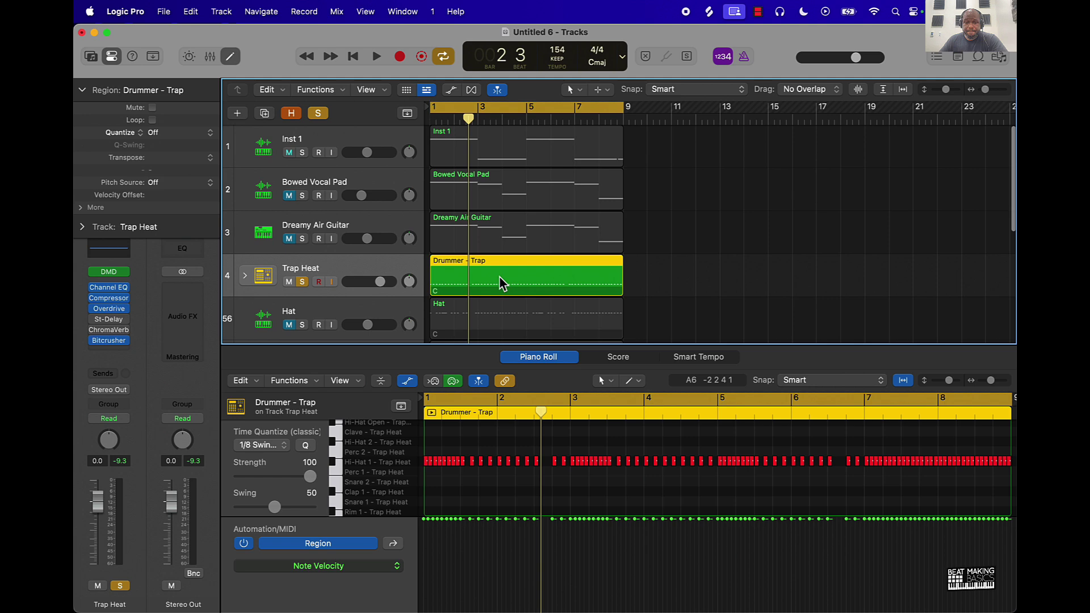
click(683, 282)
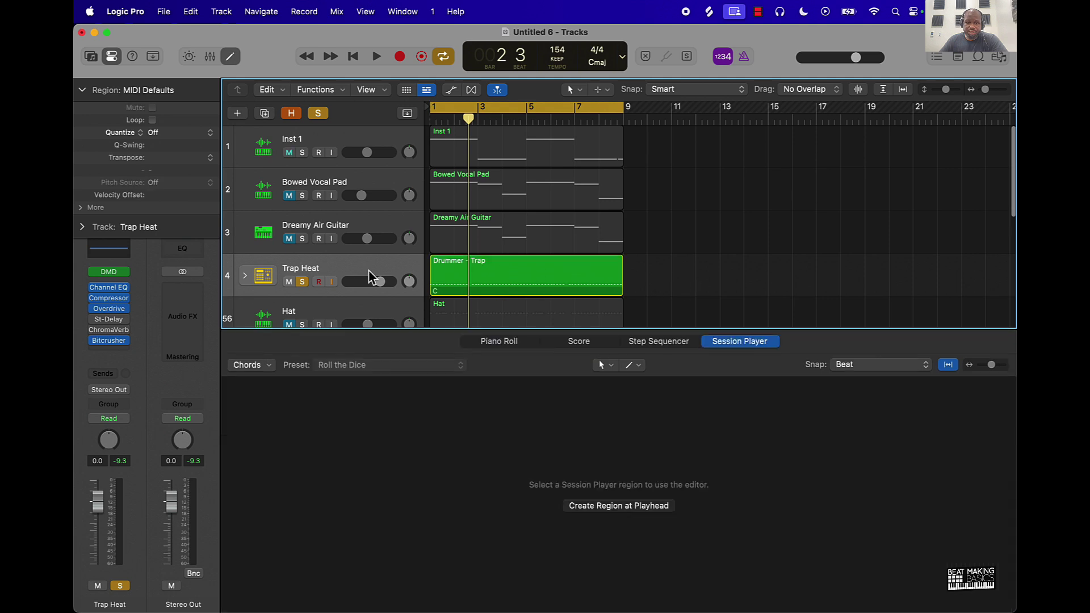
scroll(390, 279, down, 3)
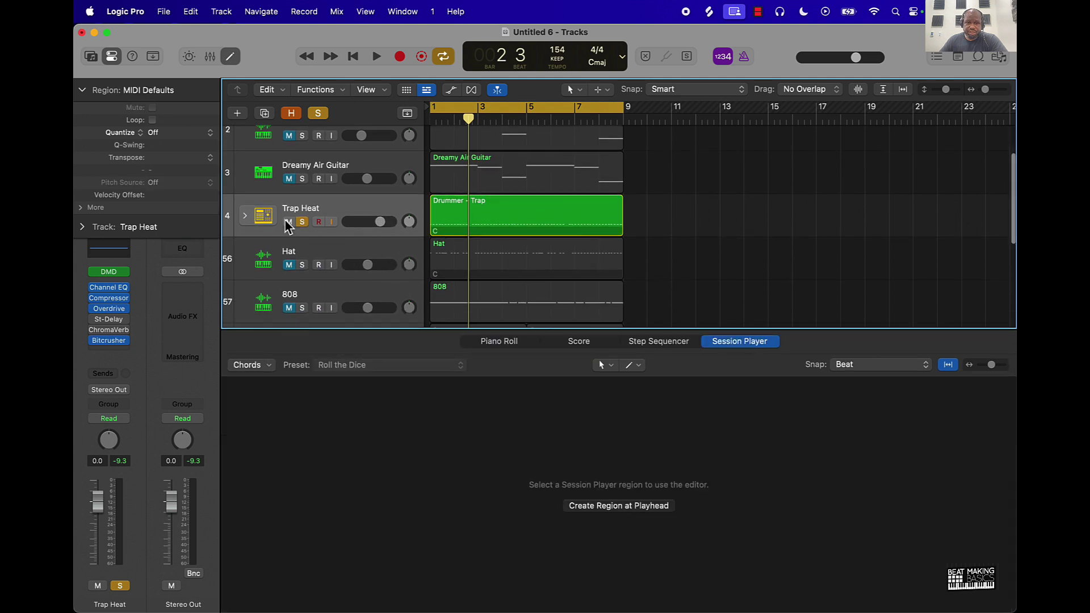
- Create software instrument track Inst 59 with a mono Quick Sampler and move its window up-left
click(237, 113)
click(368, 205)
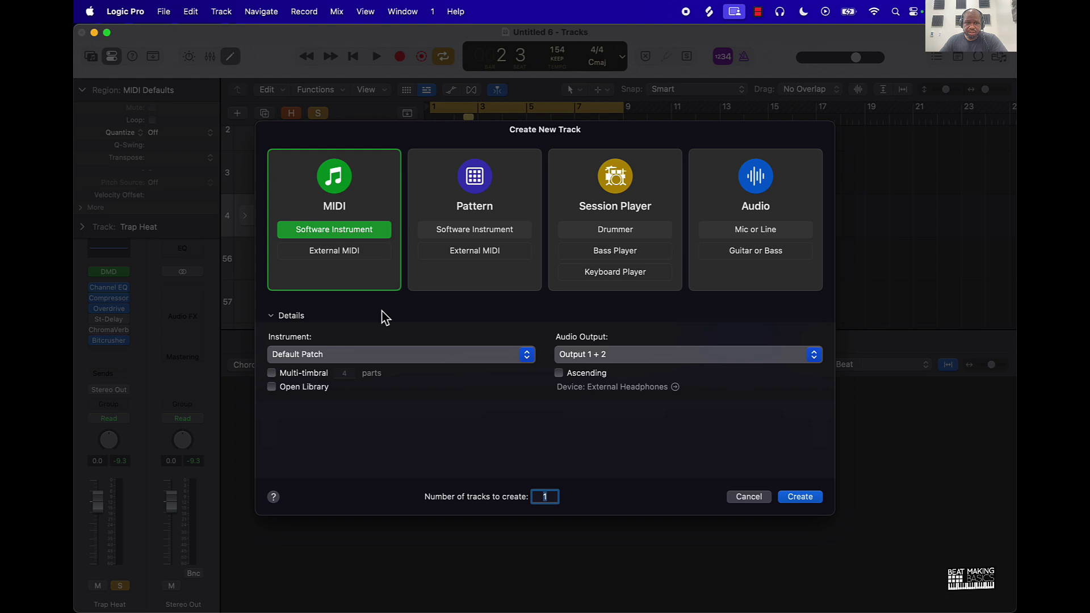
click(357, 361)
mouse_move(391, 524)
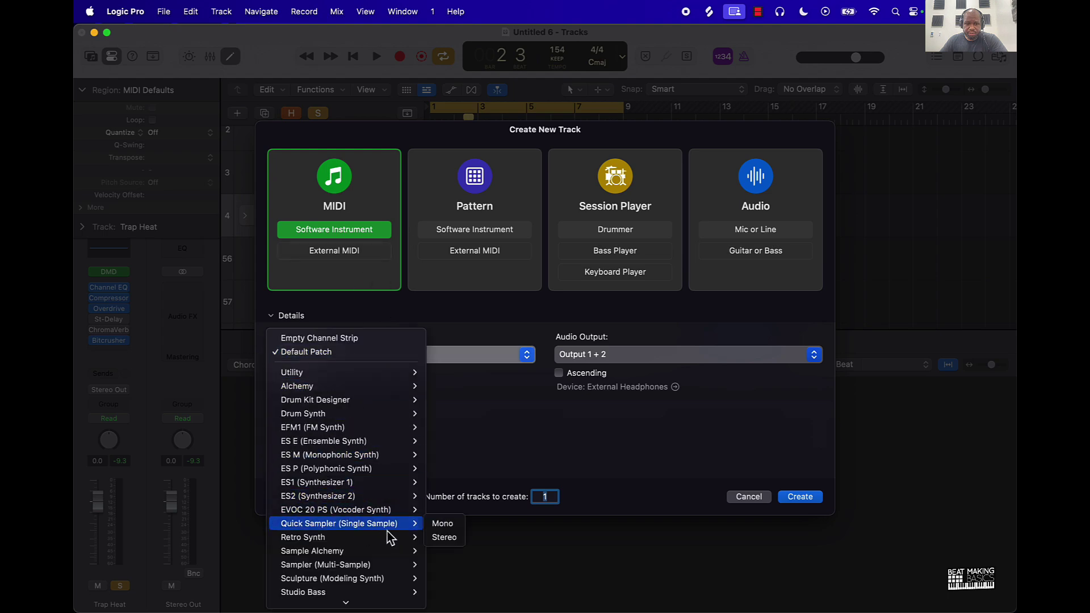
click(442, 525)
click(799, 497)
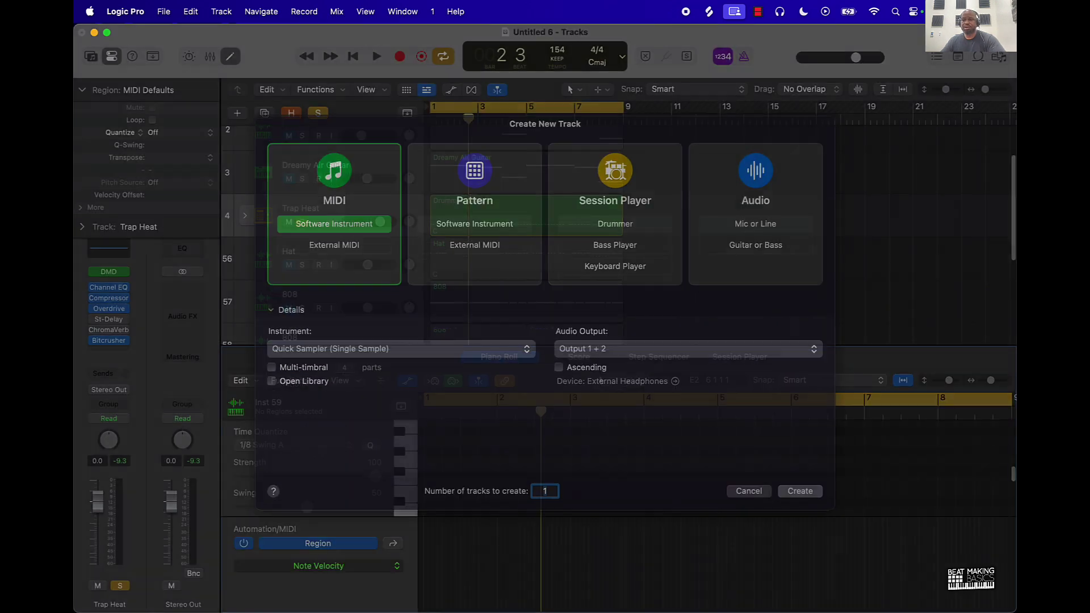
drag(747, 202, 546, 89)
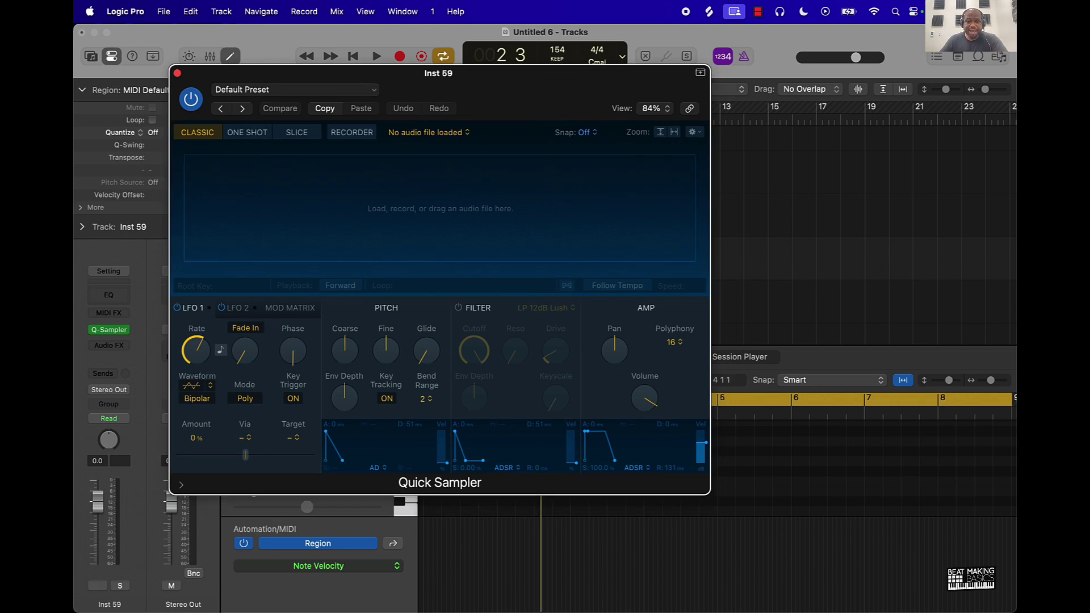
- Load the TRKTRN hat one-shot from Splice into the Inst 59 Quick Sampler
click(544, 593)
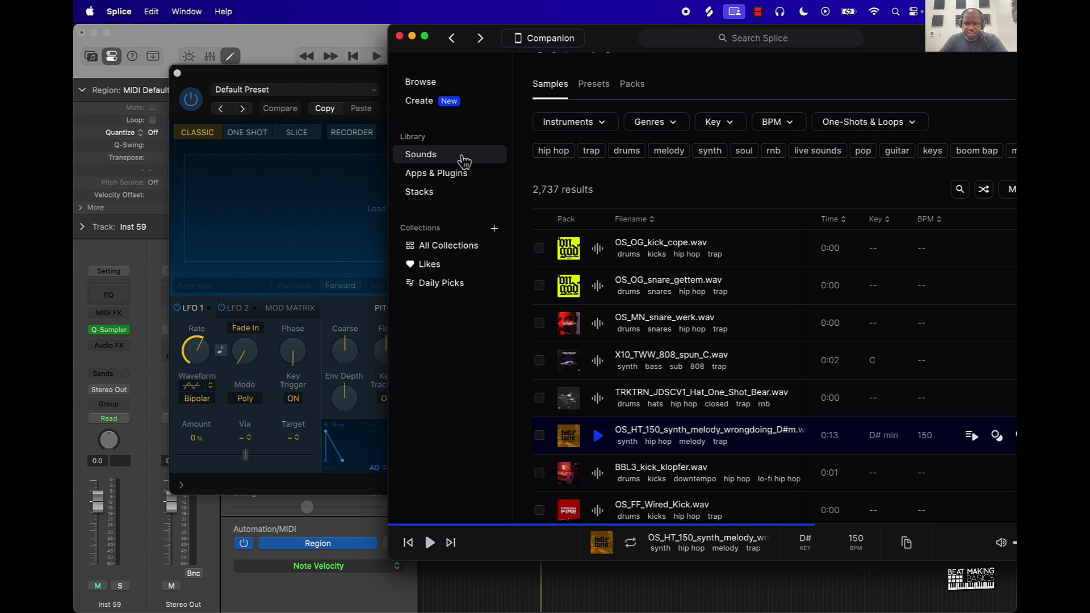
scroll(567, 318, up, 2)
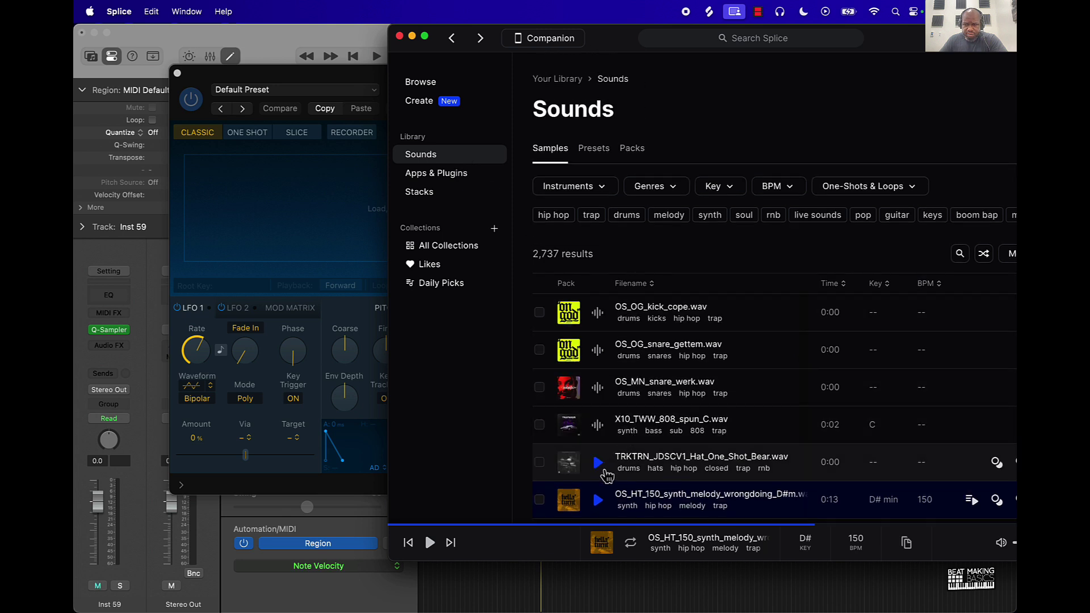
drag(606, 476, 297, 210)
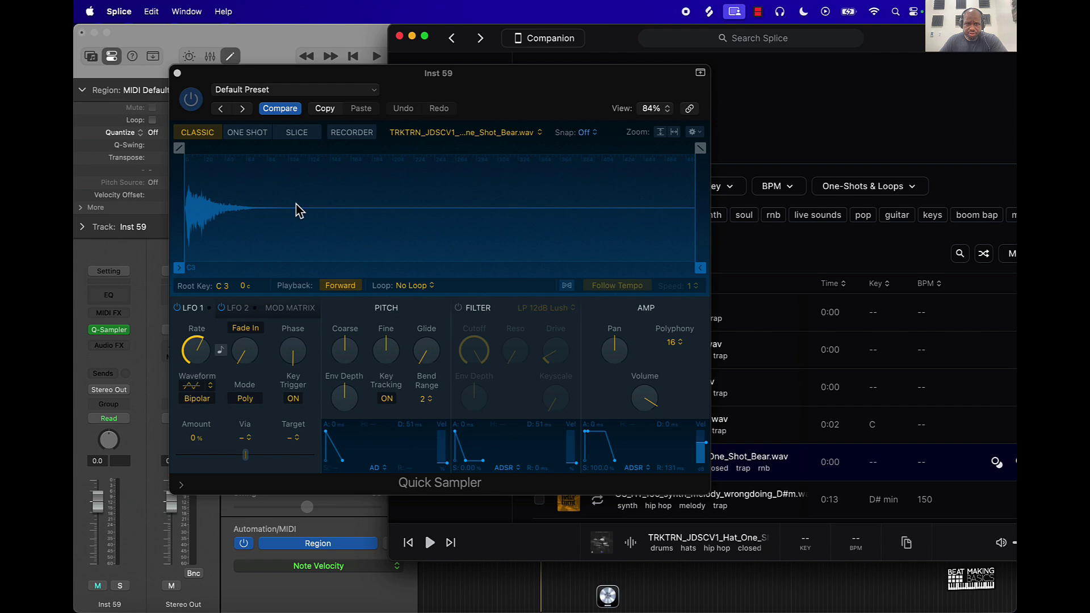
click(413, 37)
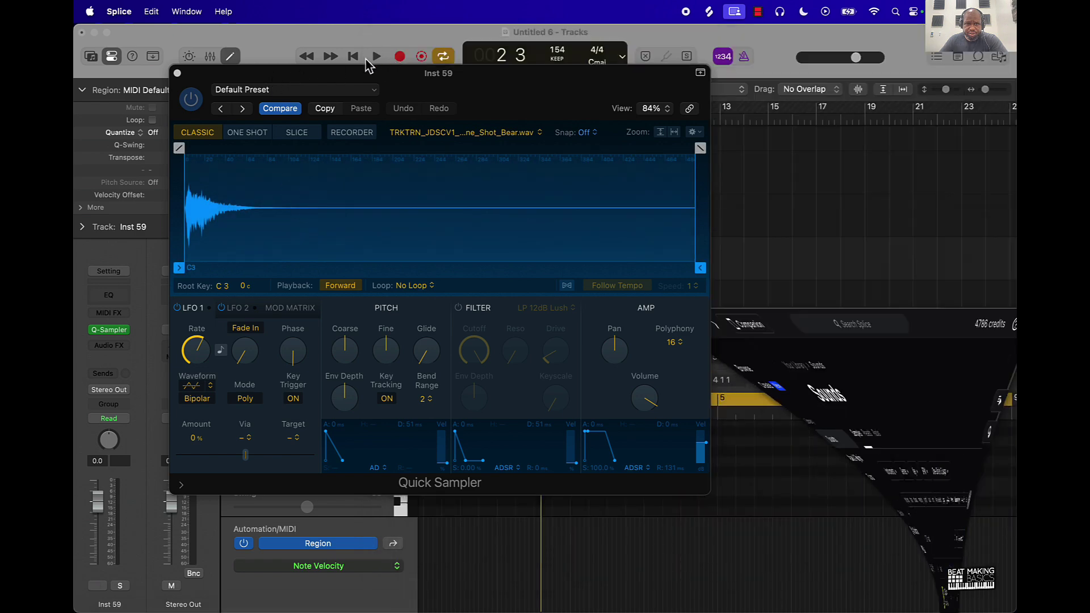
click(177, 73)
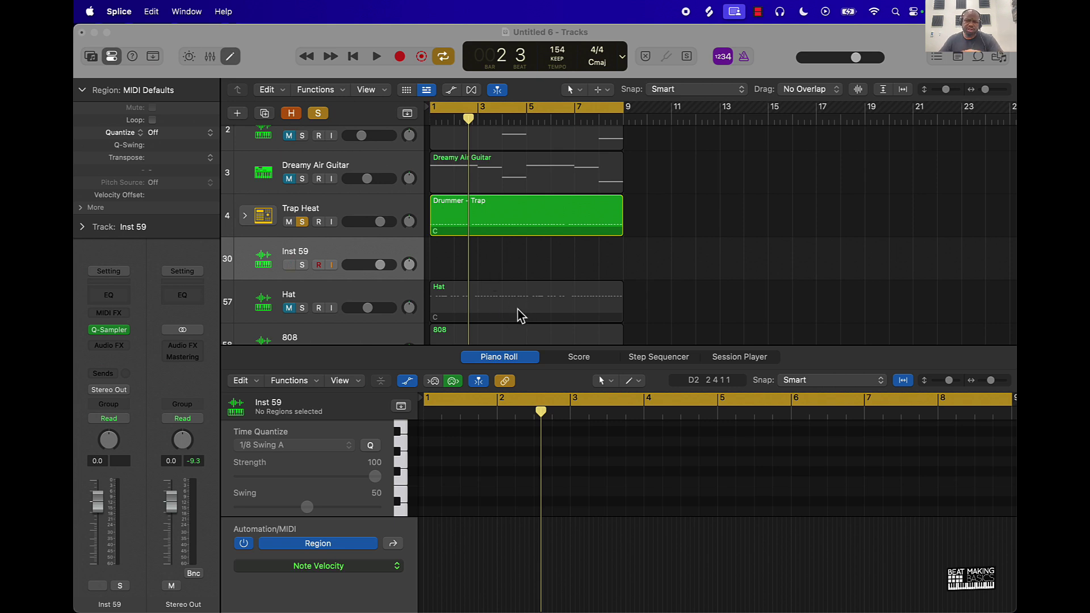
- Move the Hat region onto Inst 59, solo it, mute Trap Heat, and audition playback
key(ctrl+m)
drag(519, 308, 516, 281)
click(302, 265)
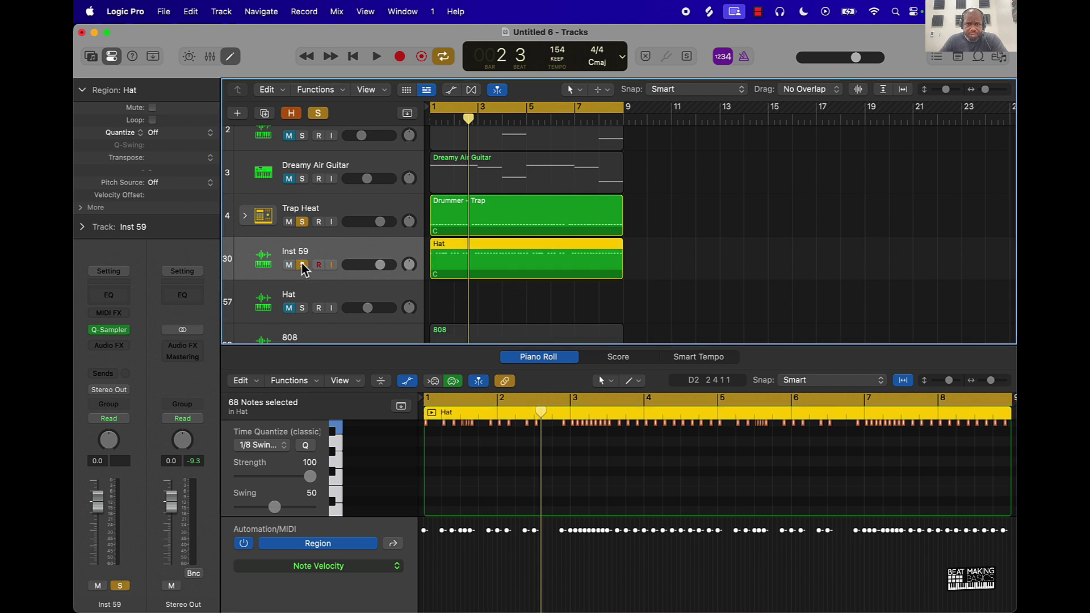
click(303, 222)
click(289, 221)
key(space)
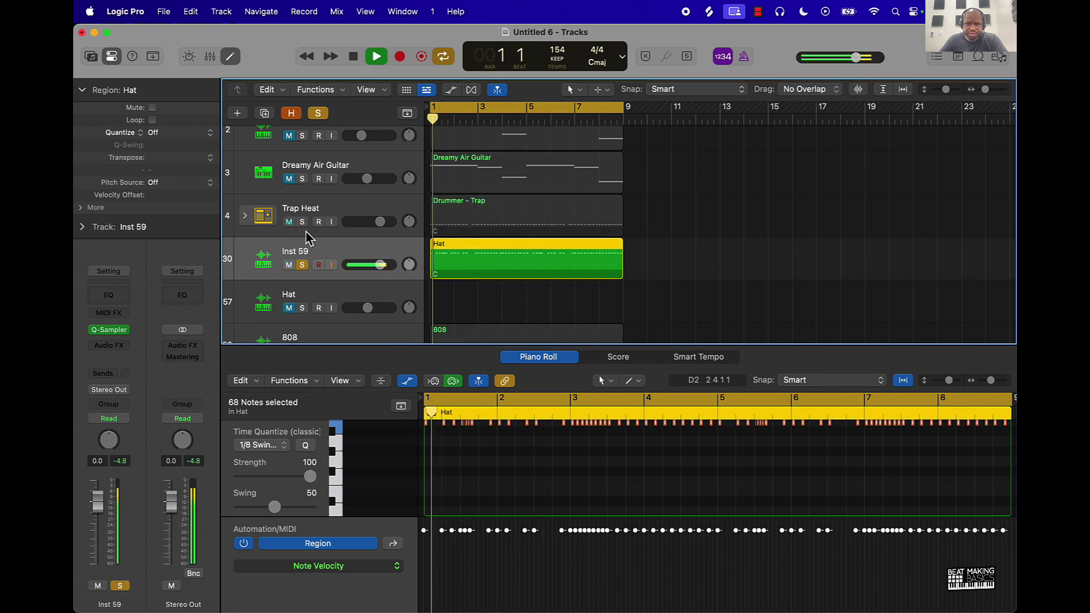
scroll(503, 306, up, 2)
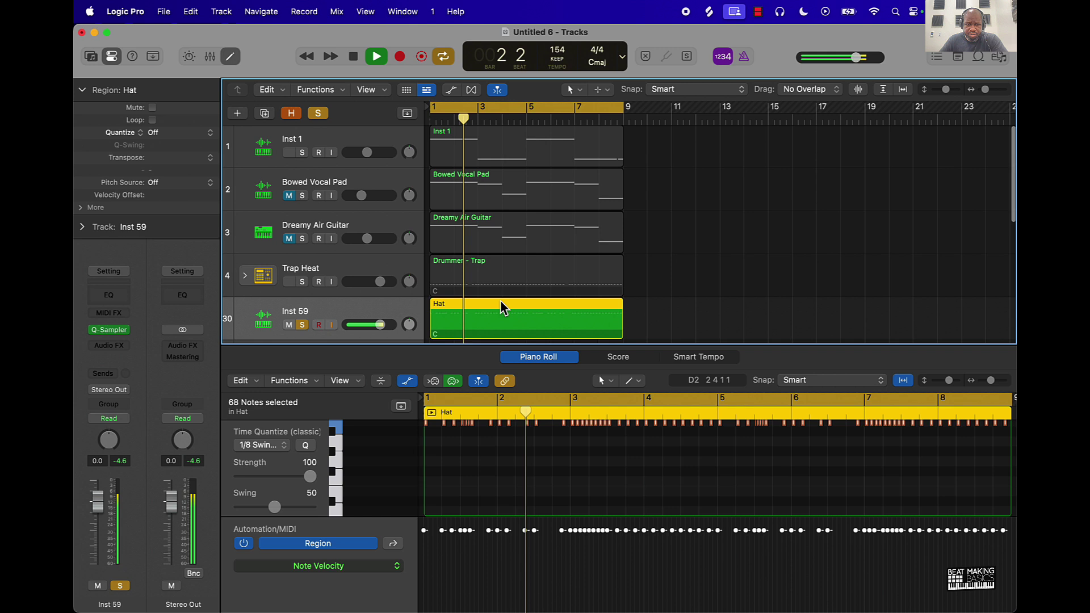
key(space)
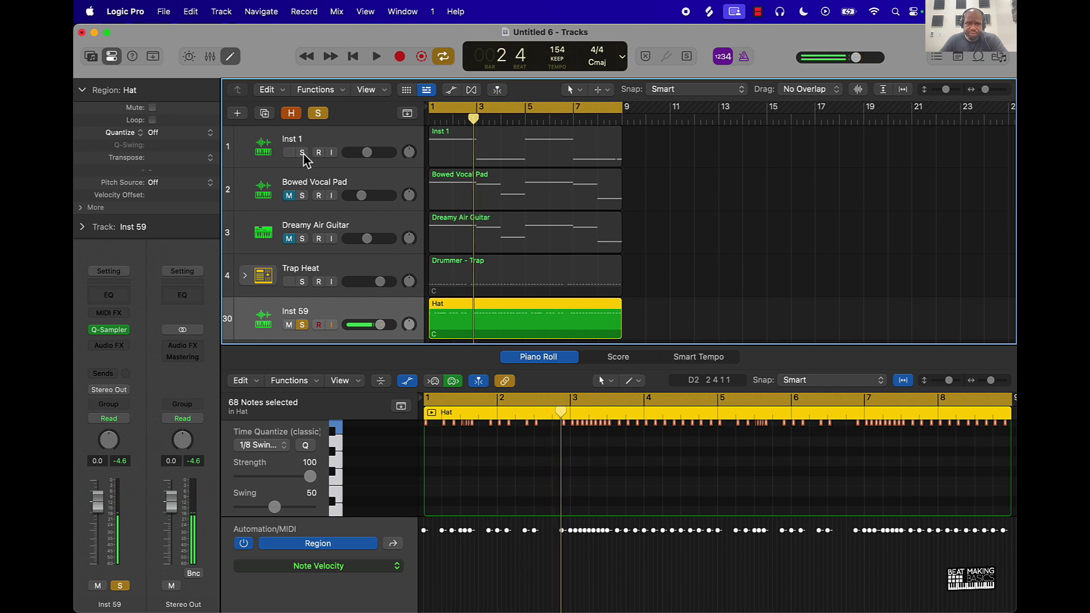
- Audition with Inst 1, Bowed Vocal Pad and Dreamy Air Guitar soloed, then delete the Drummer - Trap region
drag(302, 152, 301, 238)
key(space)
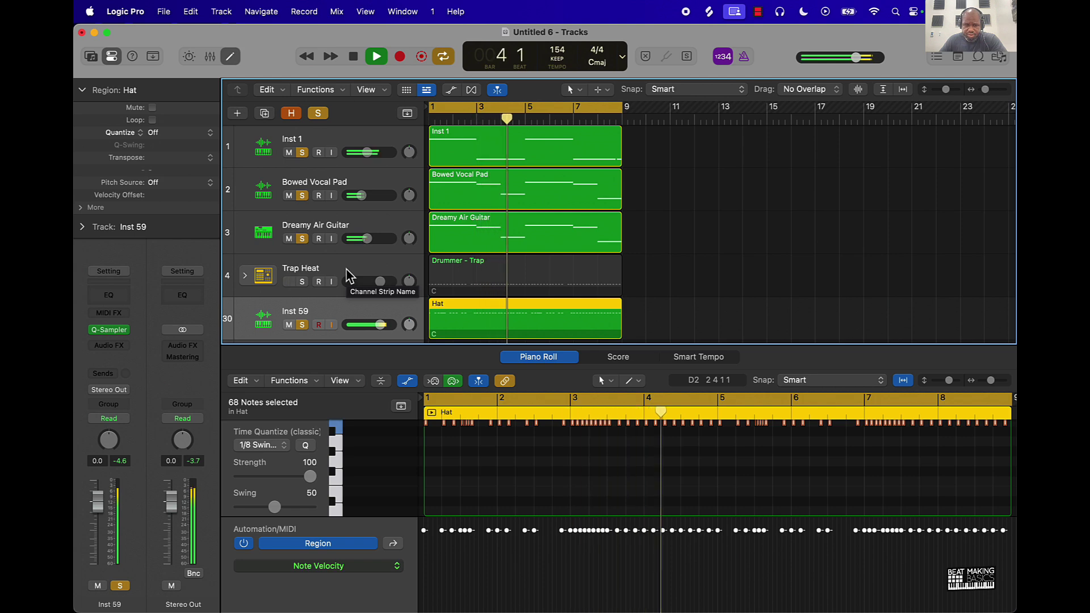
key(space)
click(353, 272)
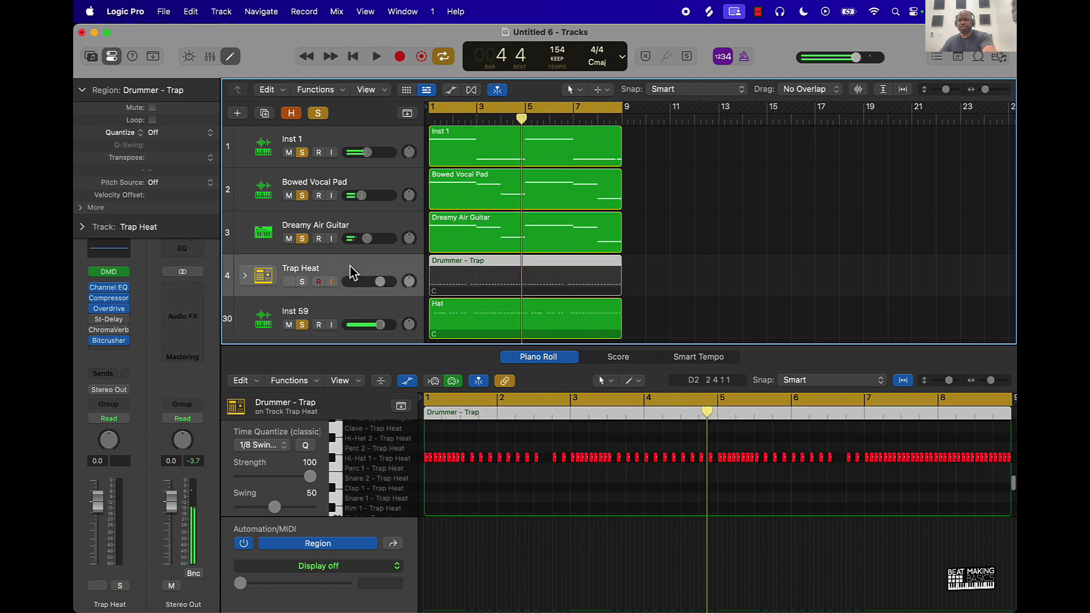
key(Delete)
key(Delete)
- Delete the empty Trap Heat and Hat tracks and move Snare 1 above the 808
click(464, 273)
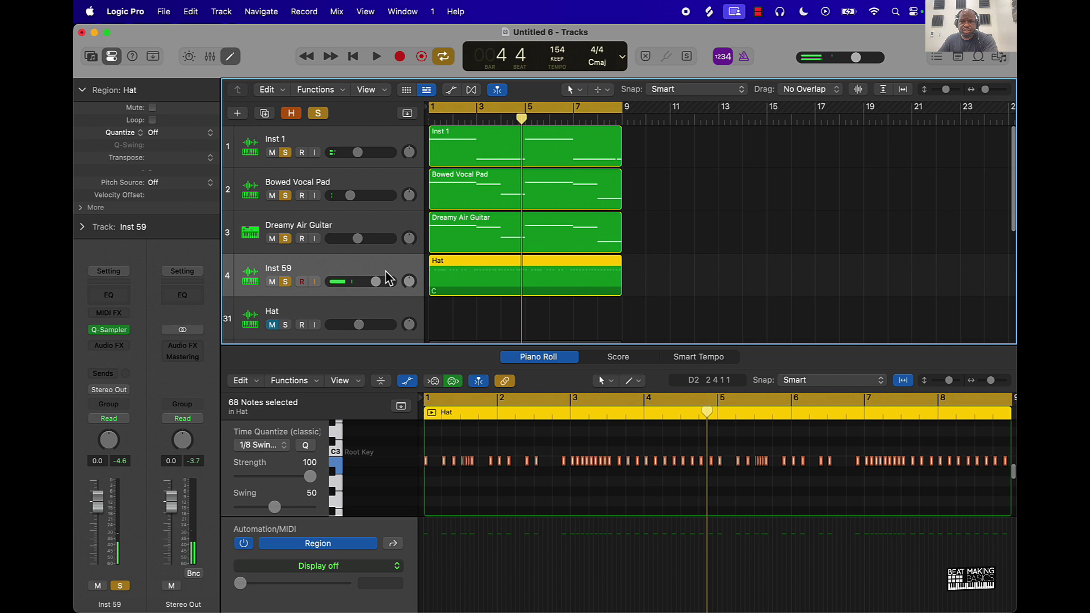
scroll(488, 272, down, 3)
click(370, 191)
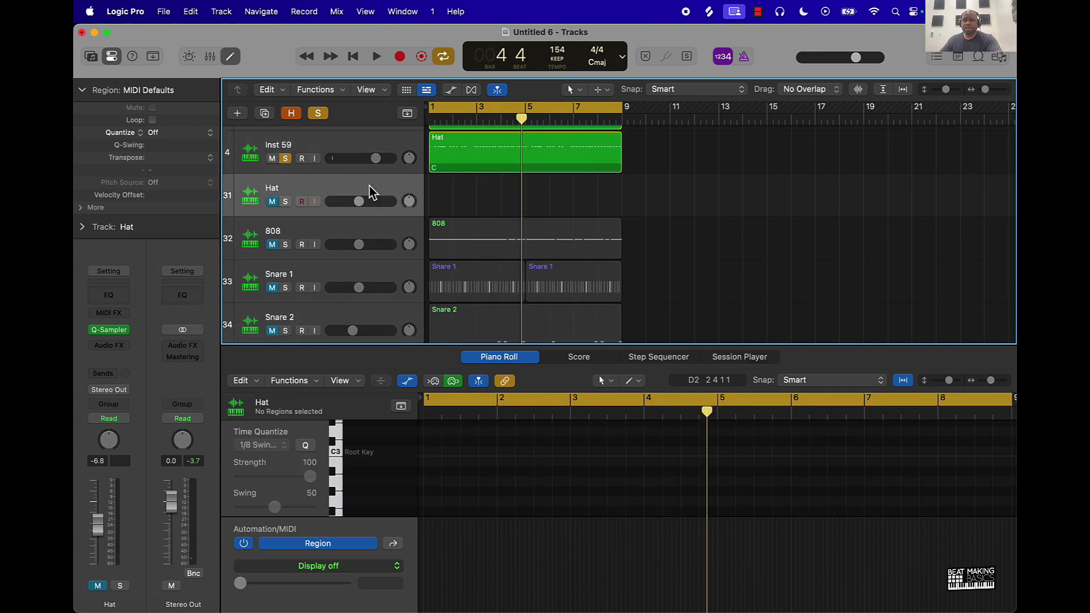
key(Delete)
drag(332, 238, 309, 198)
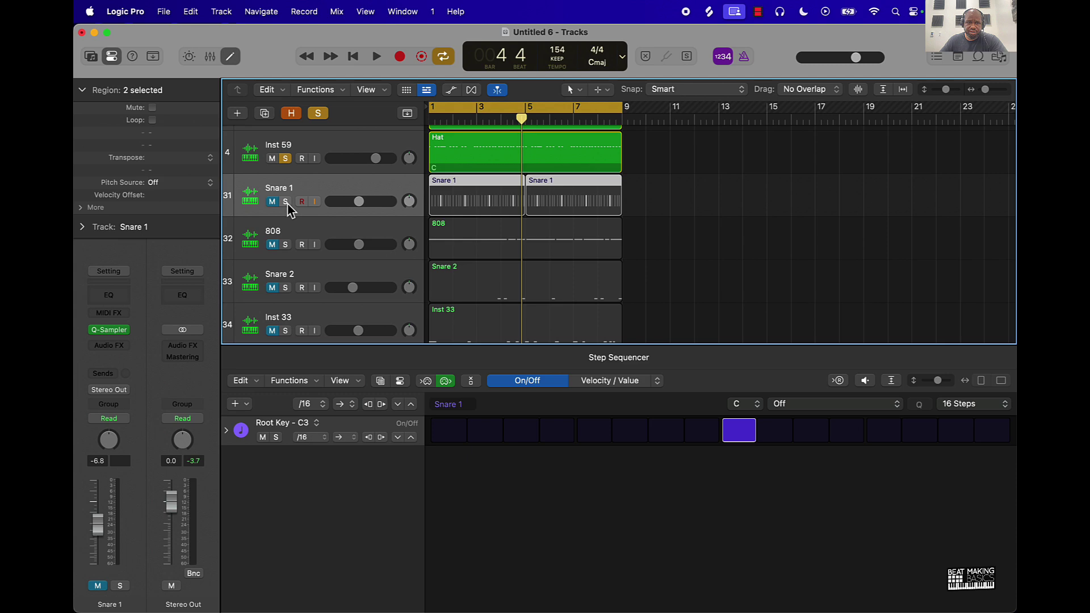
- Add Quick Sampler track Inst 29 and load the Splice snare OS_MN_snare_werk.wav into it
click(238, 113)
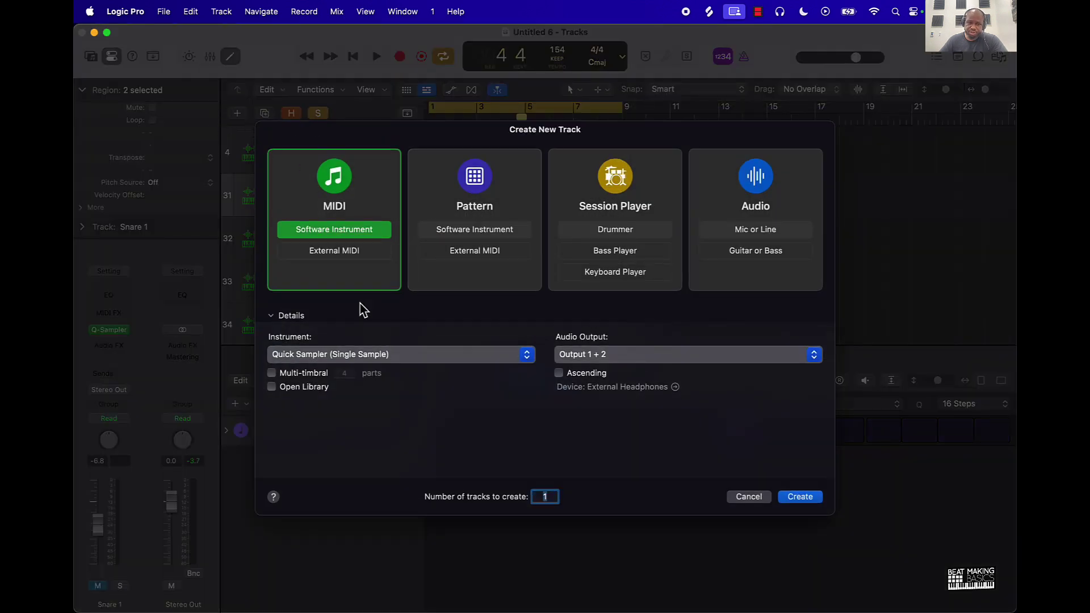
click(800, 497)
drag(693, 202, 440, 100)
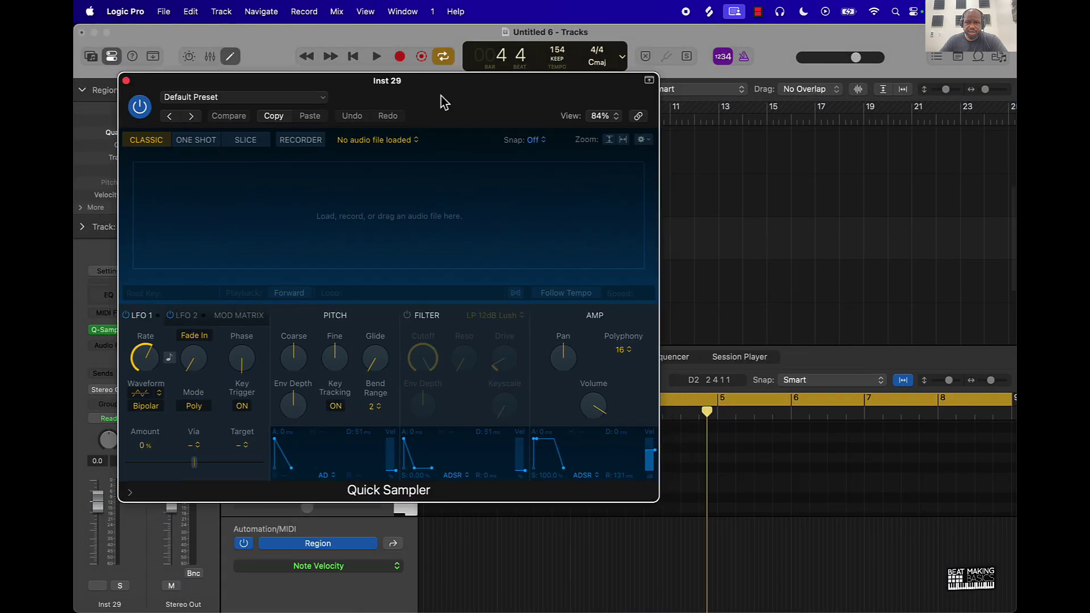
click(530, 593)
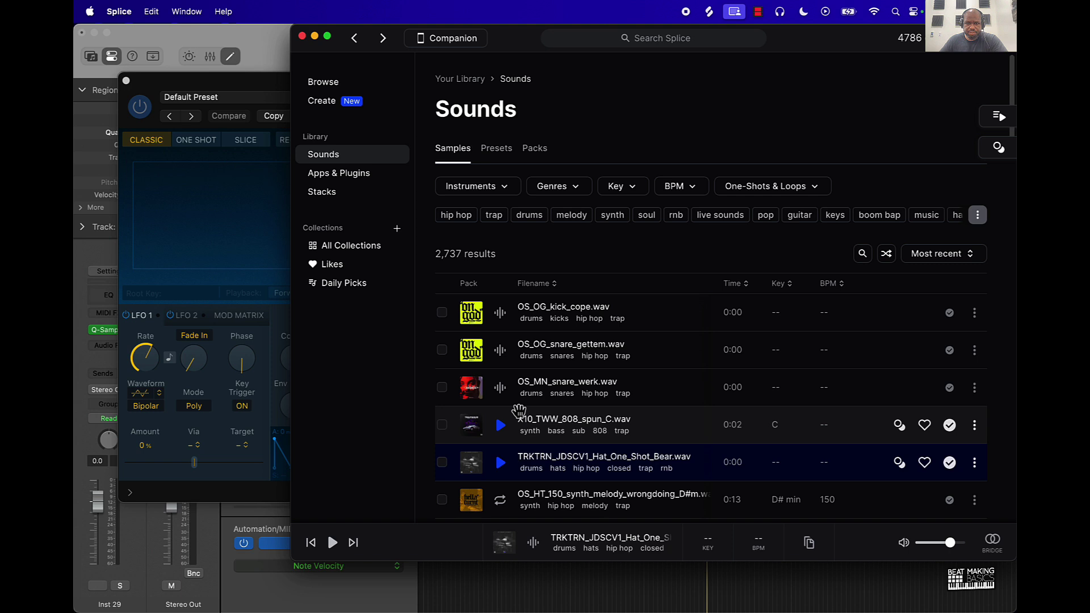
click(477, 393)
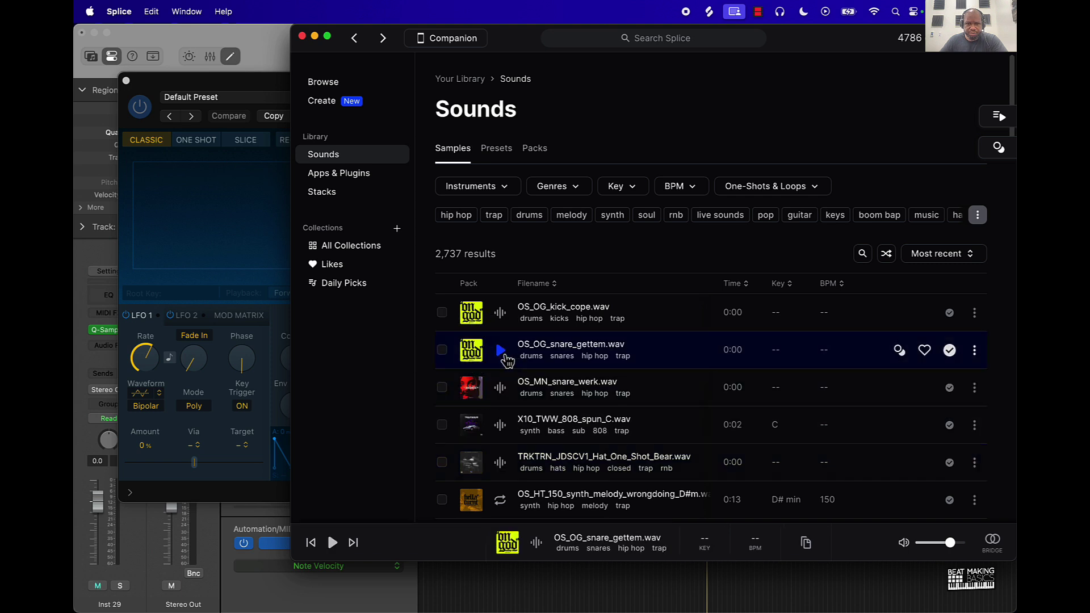
click(500, 387)
drag(499, 387, 243, 242)
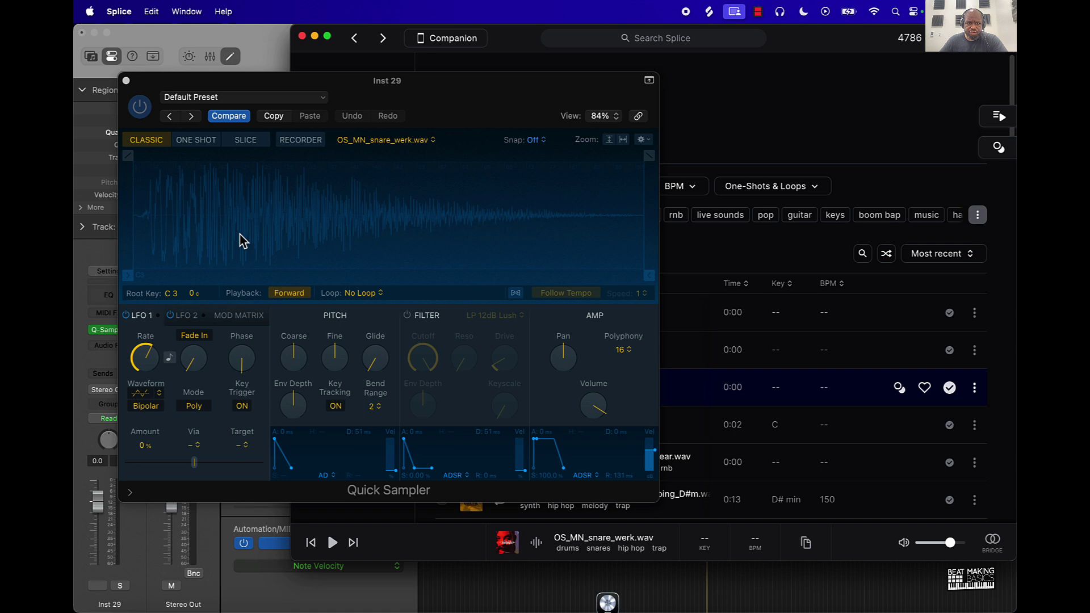
click(270, 56)
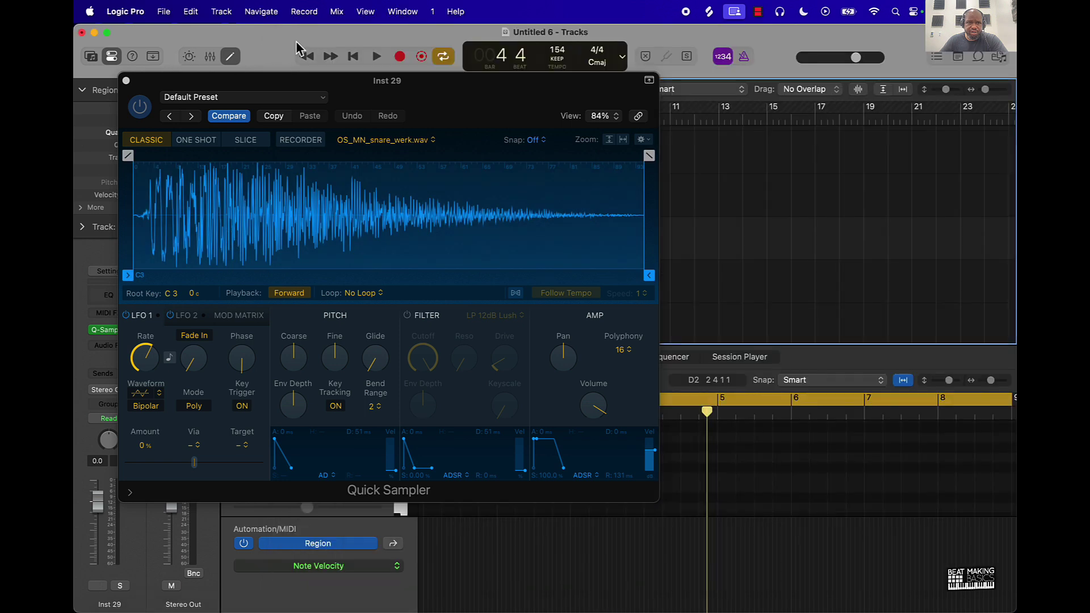
click(126, 80)
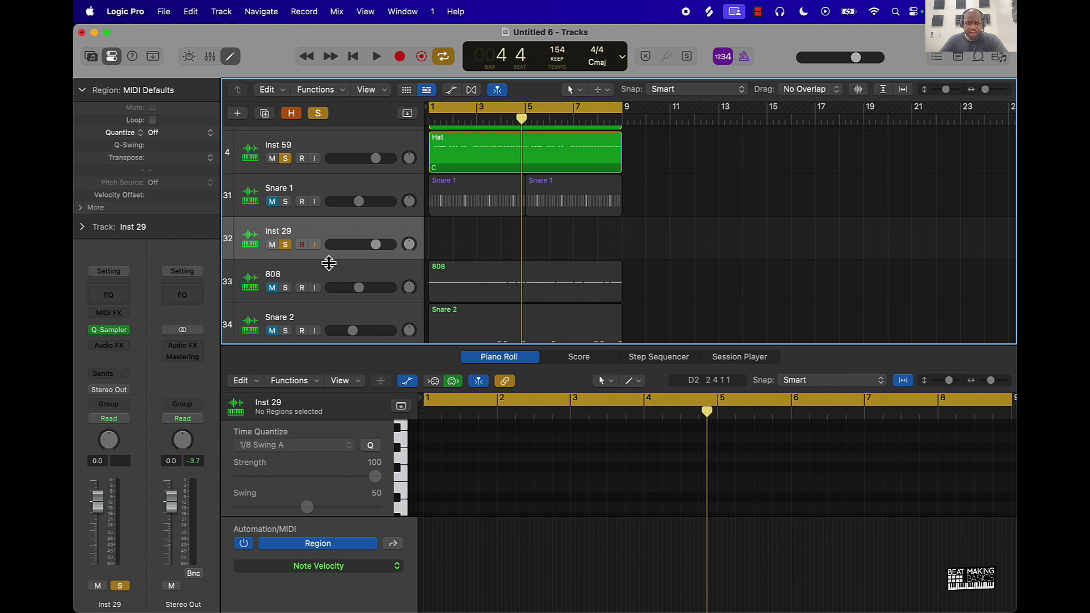
- Open Inst 29 in the step sequencer and turn on step 9 to build a pattern
click(237, 61)
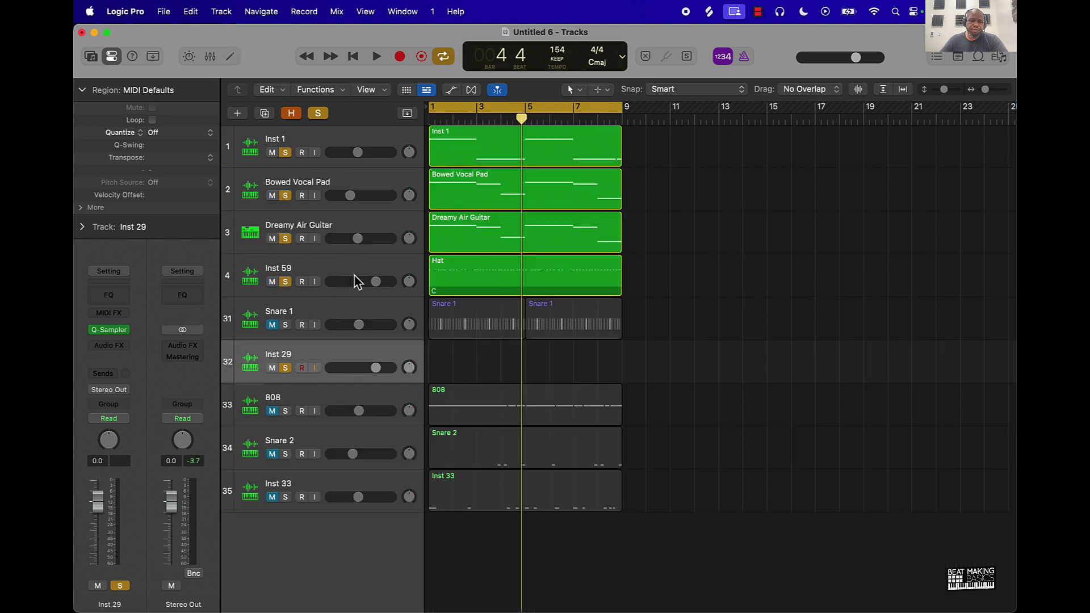
click(235, 62)
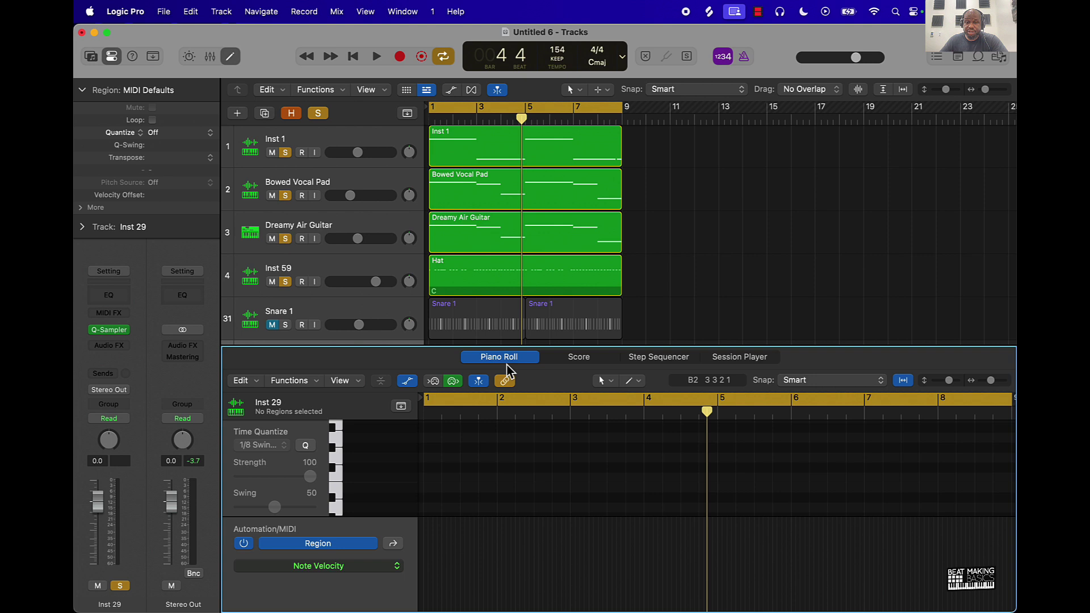
click(651, 366)
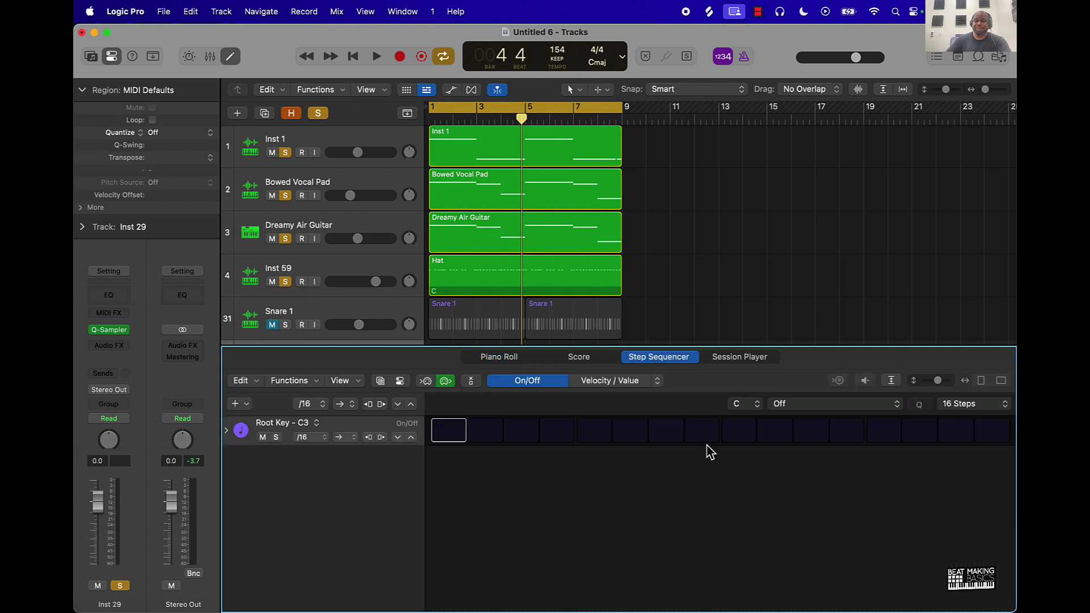
click(737, 436)
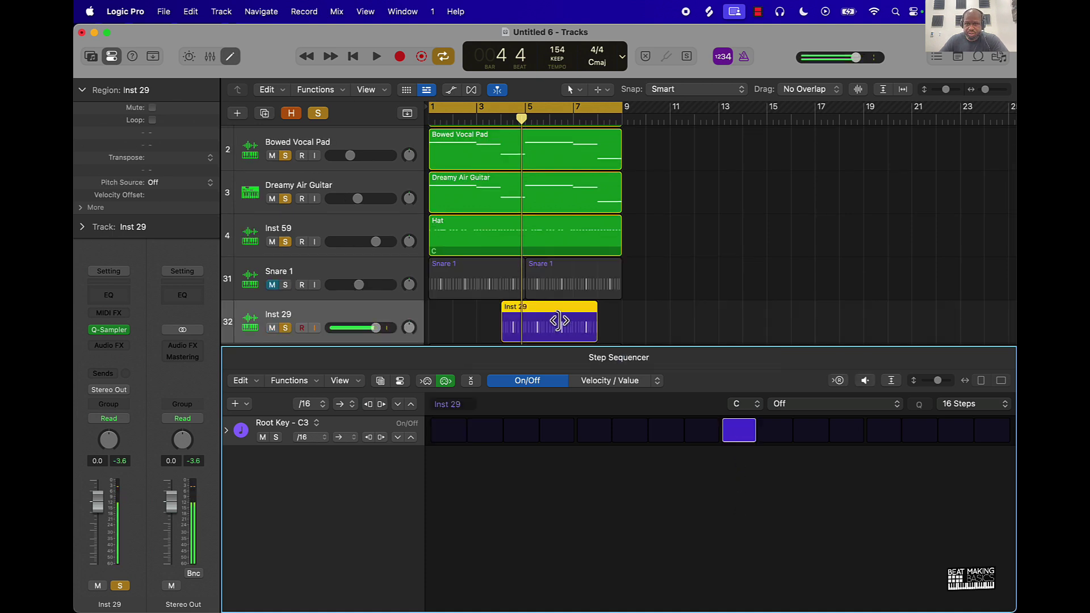
- Move the Inst 29 region to bar 1 and repeat it through bar 9
drag(533, 328, 462, 328)
click(593, 332)
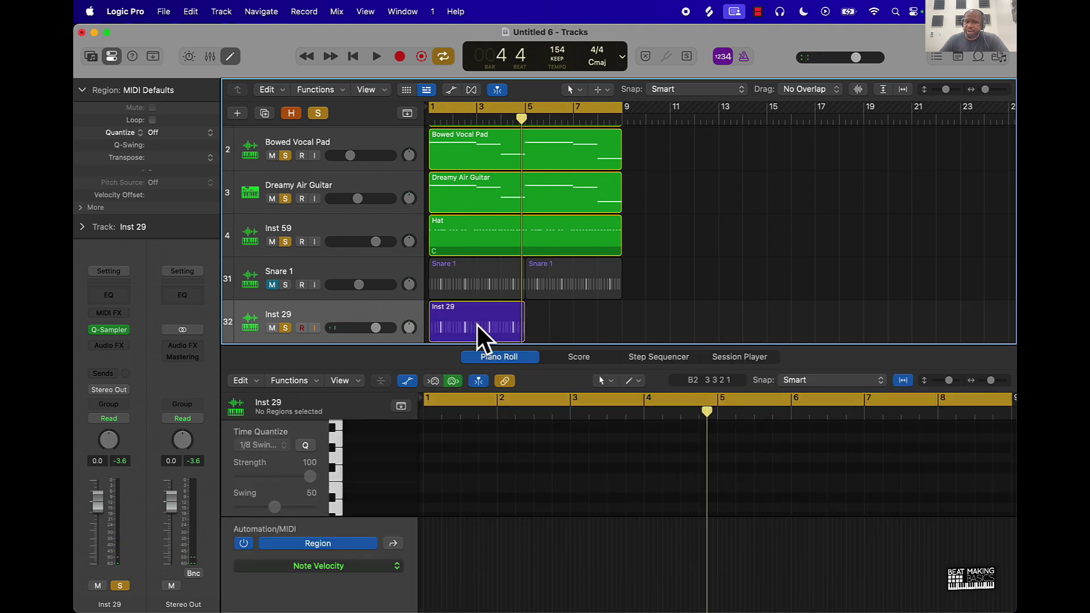
click(477, 331)
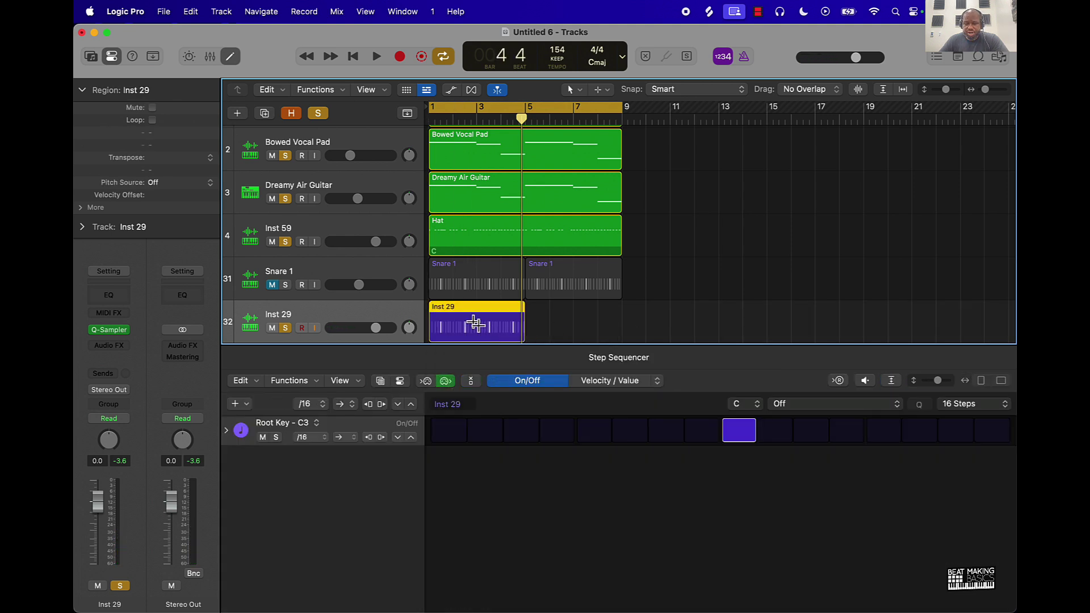
key(super+r)
click(671, 325)
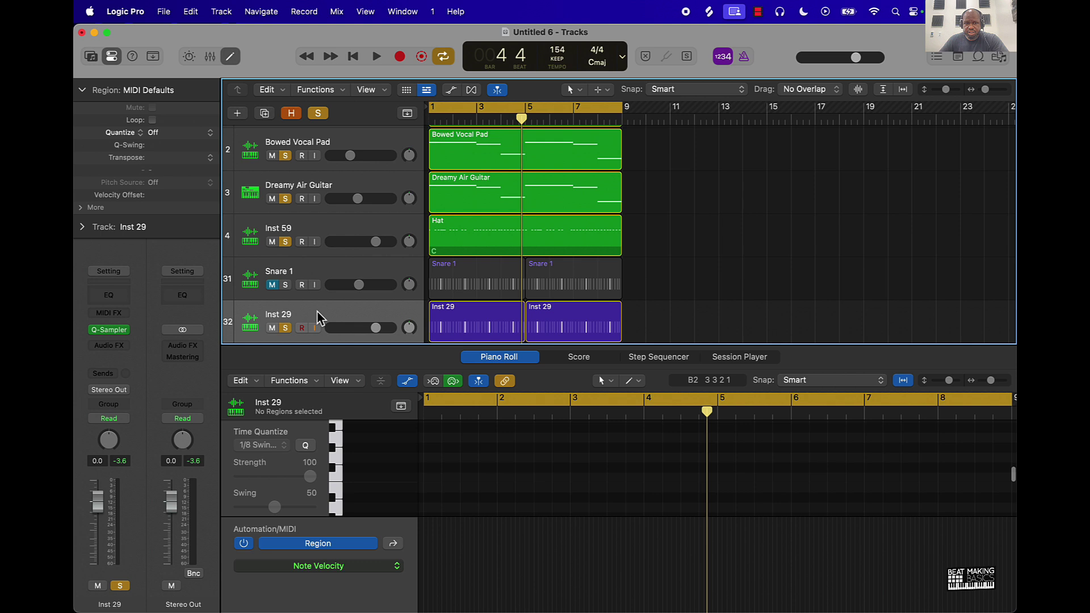
- Play the beat from the start and stop it around bar 8
key(Return)
key(space)
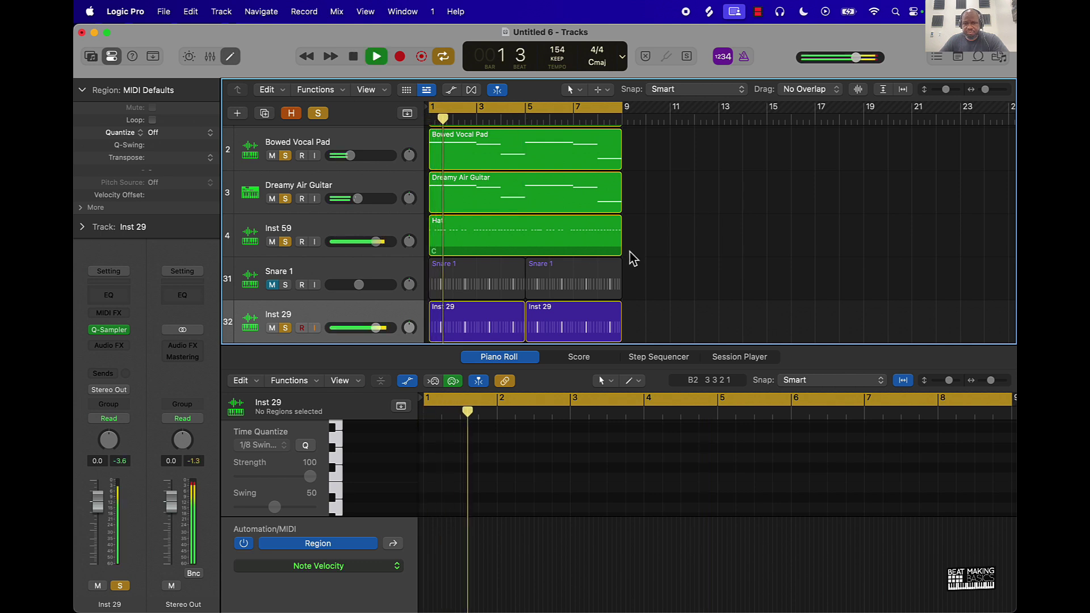
scroll(627, 254, down, 3)
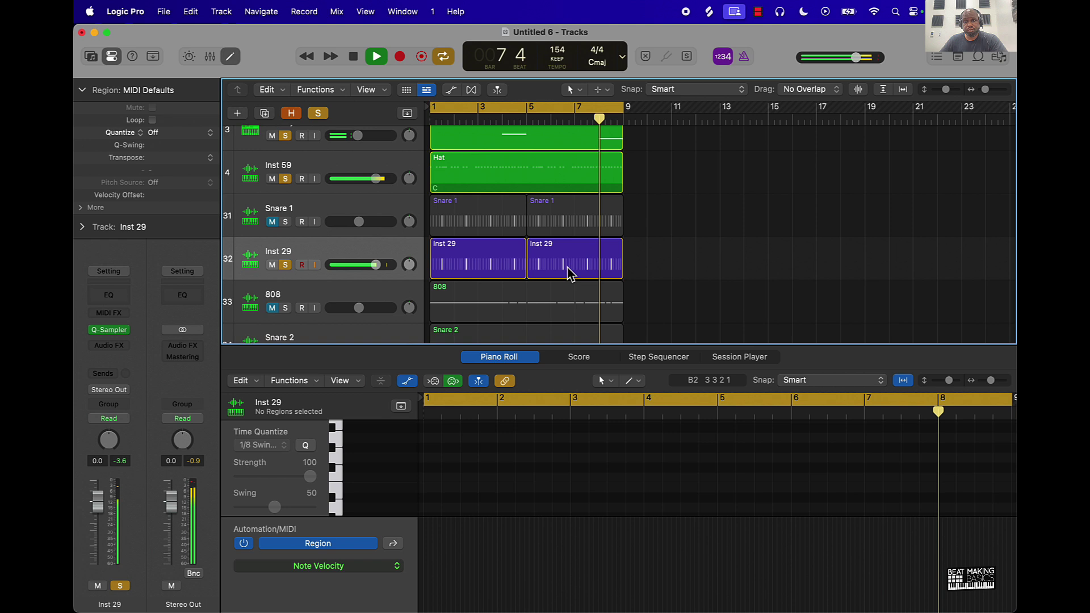
key(space)
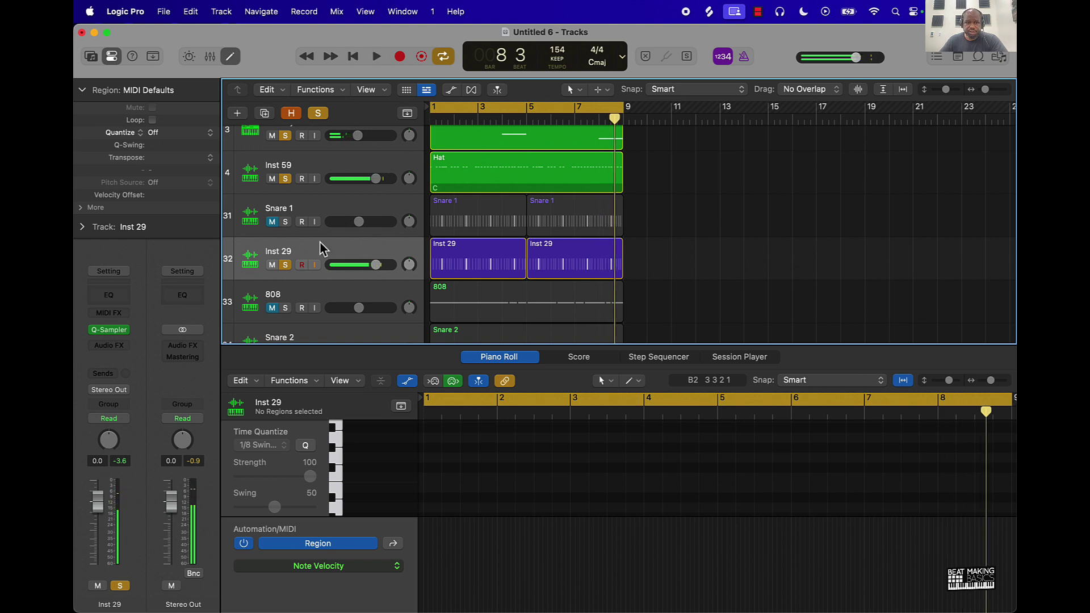
scroll(316, 272, down, 3)
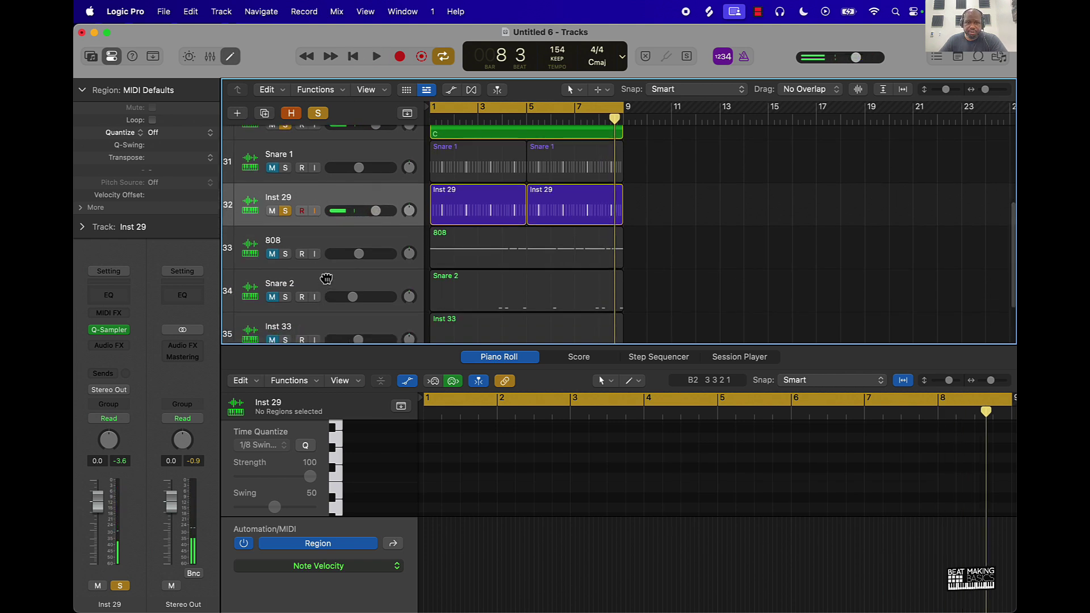
- Move Snare 2 directly above the 808, solo it, and audition it with Inst 29
drag(327, 278, 331, 243)
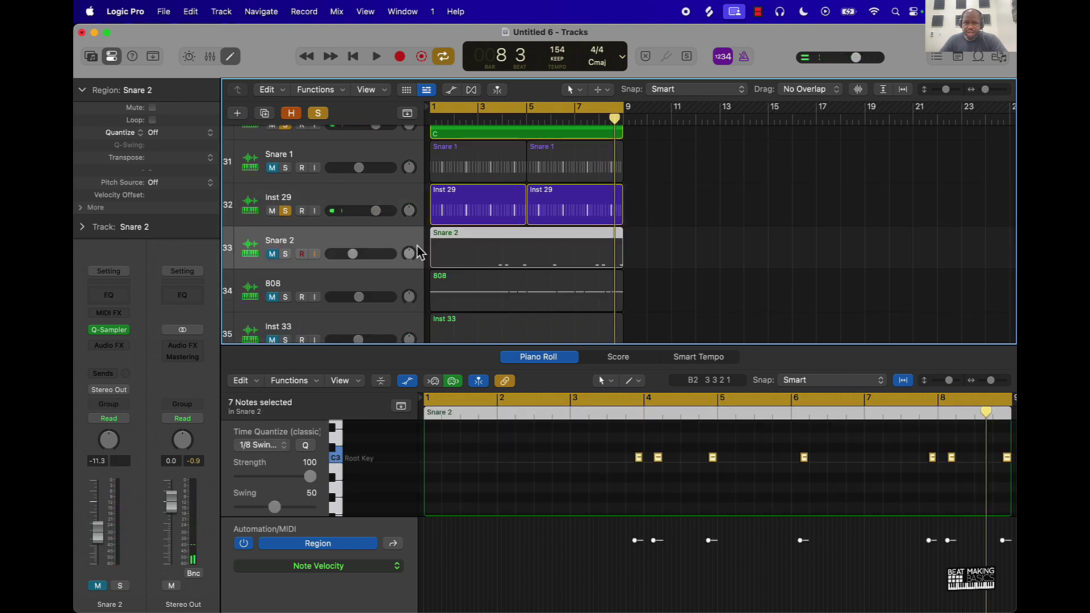
click(285, 255)
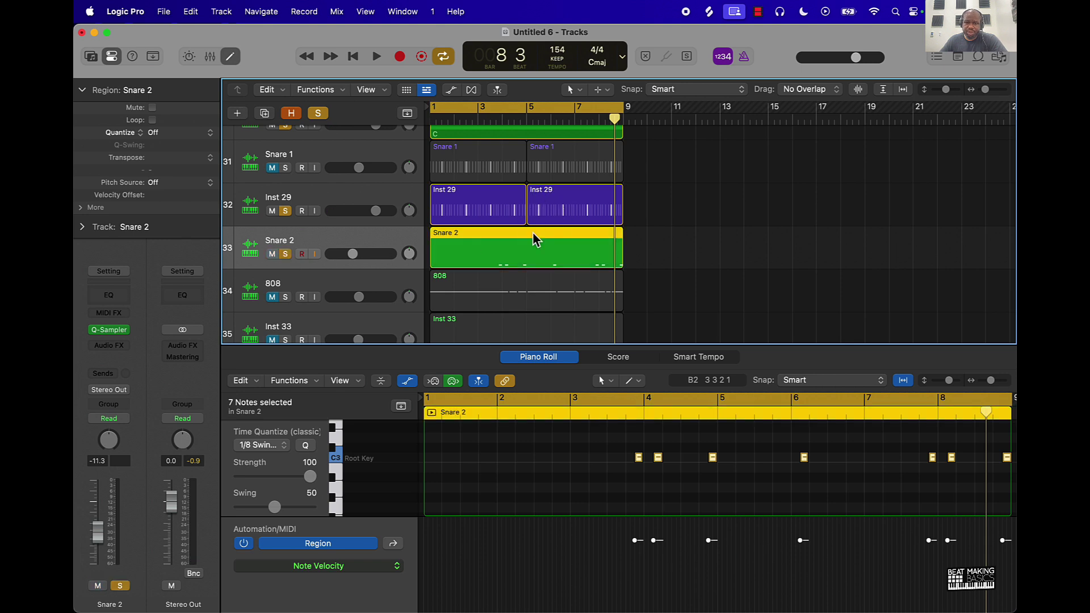
key(space)
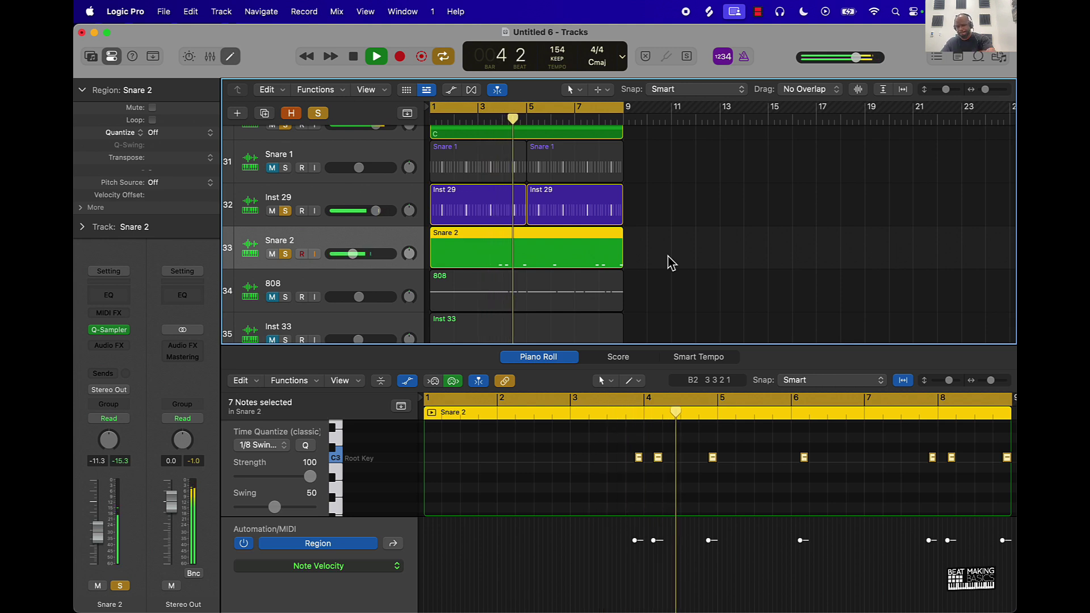
key(space)
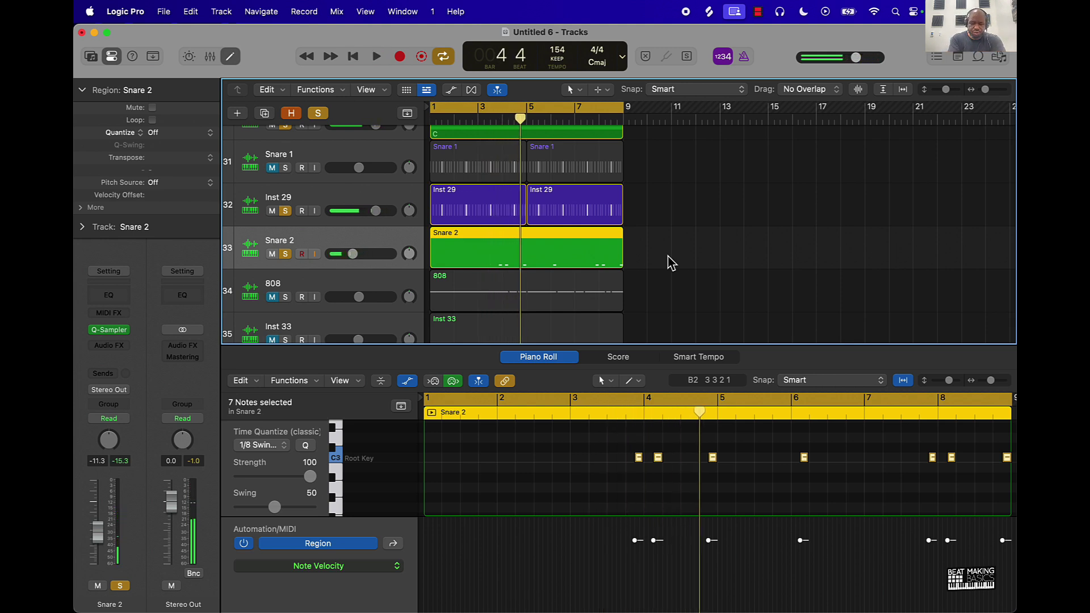
- Open and close the Musical Typing keyboard, then play the beat again and stop
key(super+k)
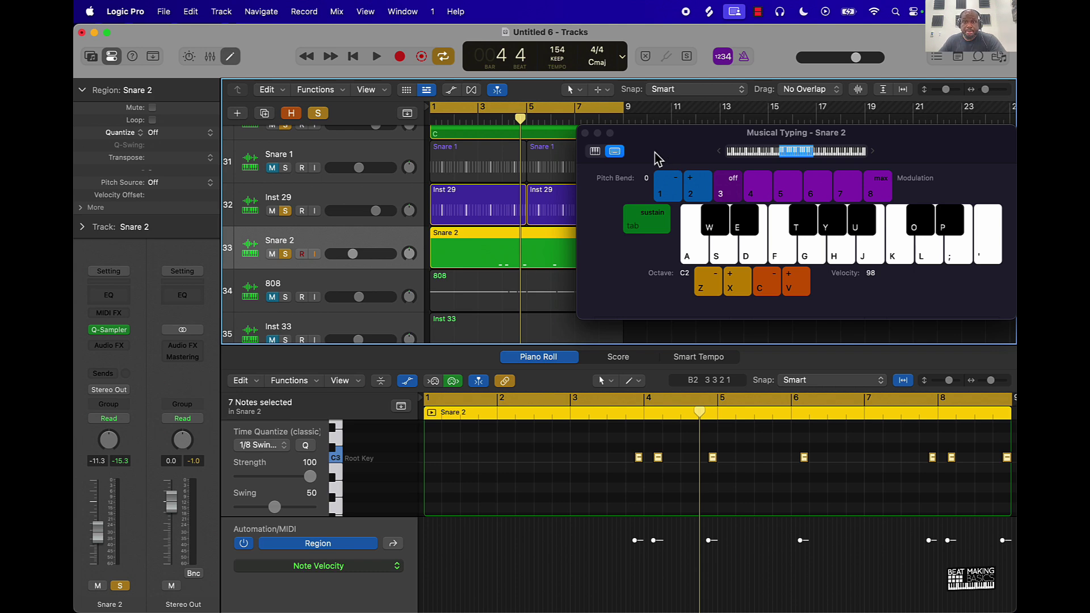
click(584, 133)
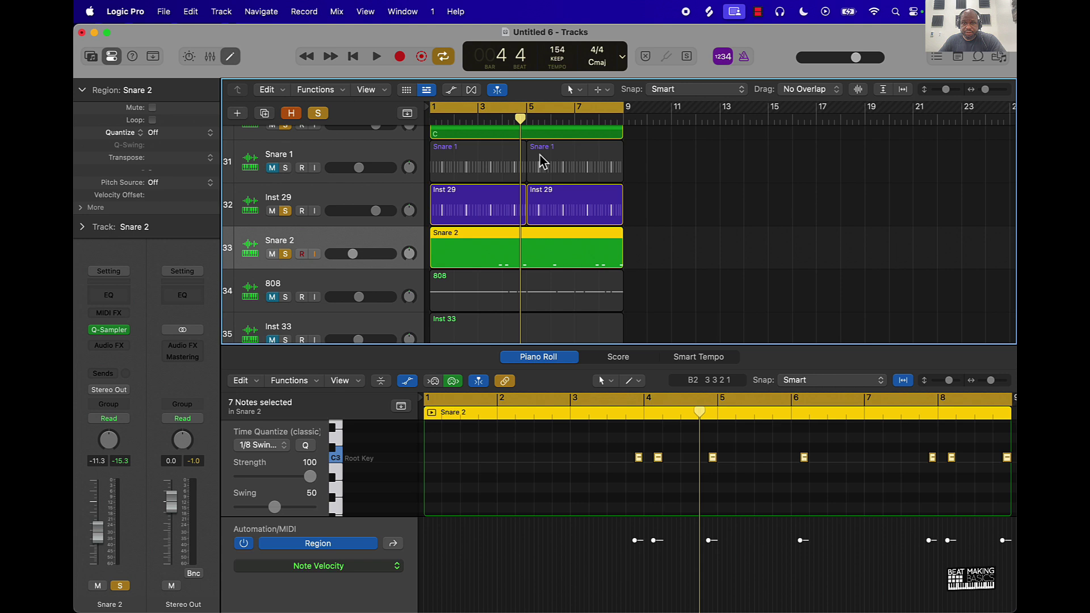
key(space)
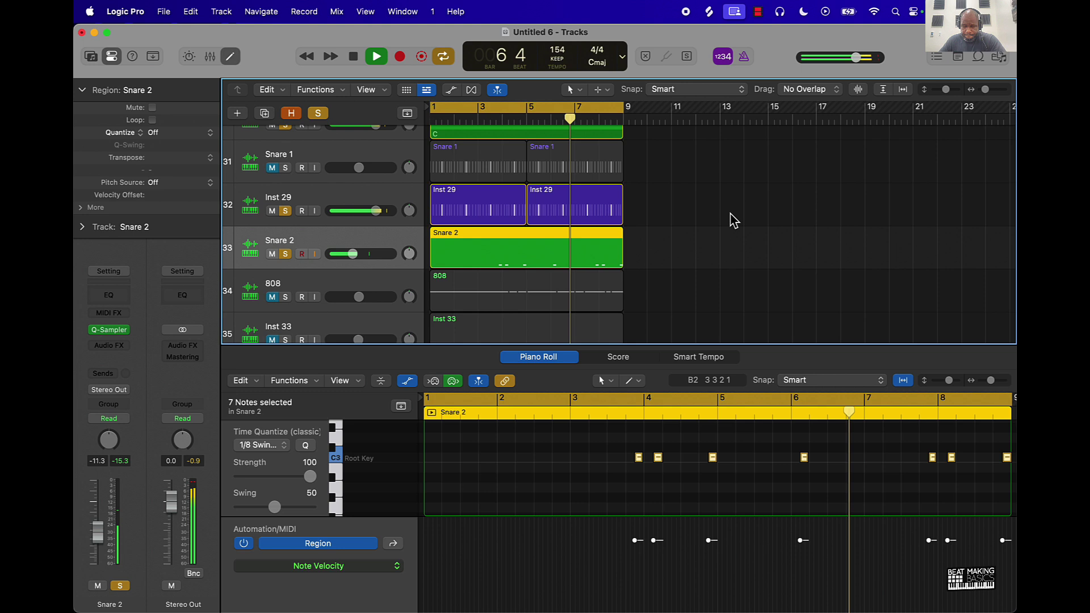
scroll(734, 220, down, 3)
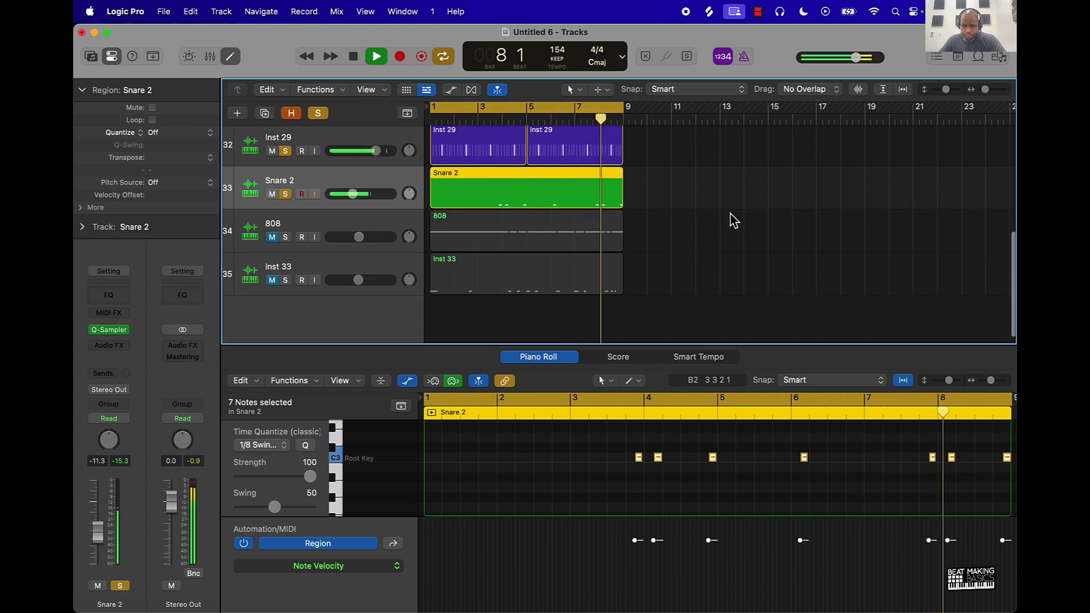
key(space)
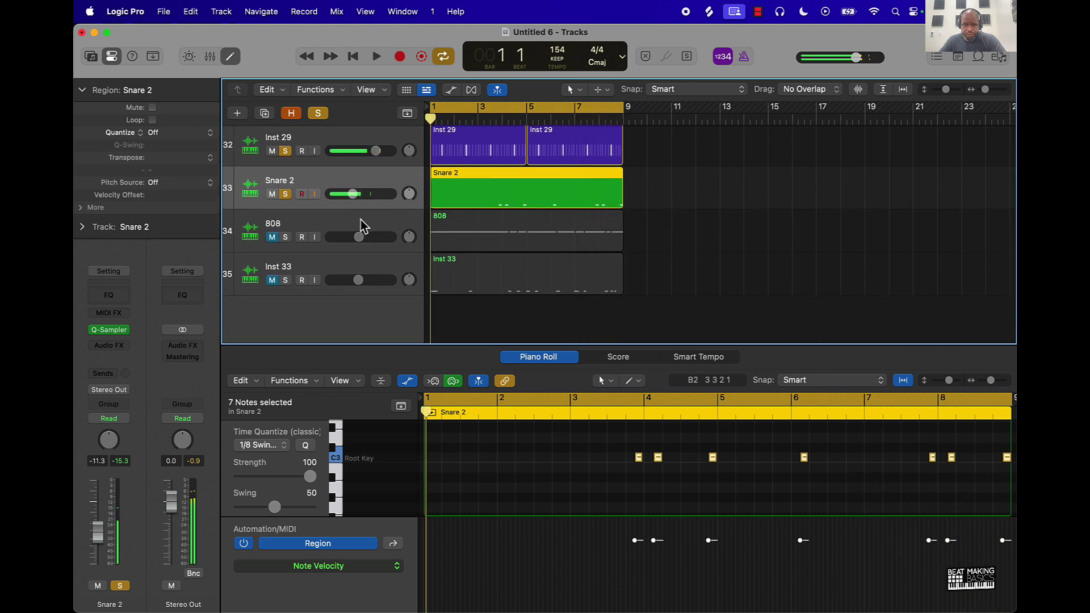
- With the 808 track selected, add Quick Sampler software instrument track Inst 34
click(293, 228)
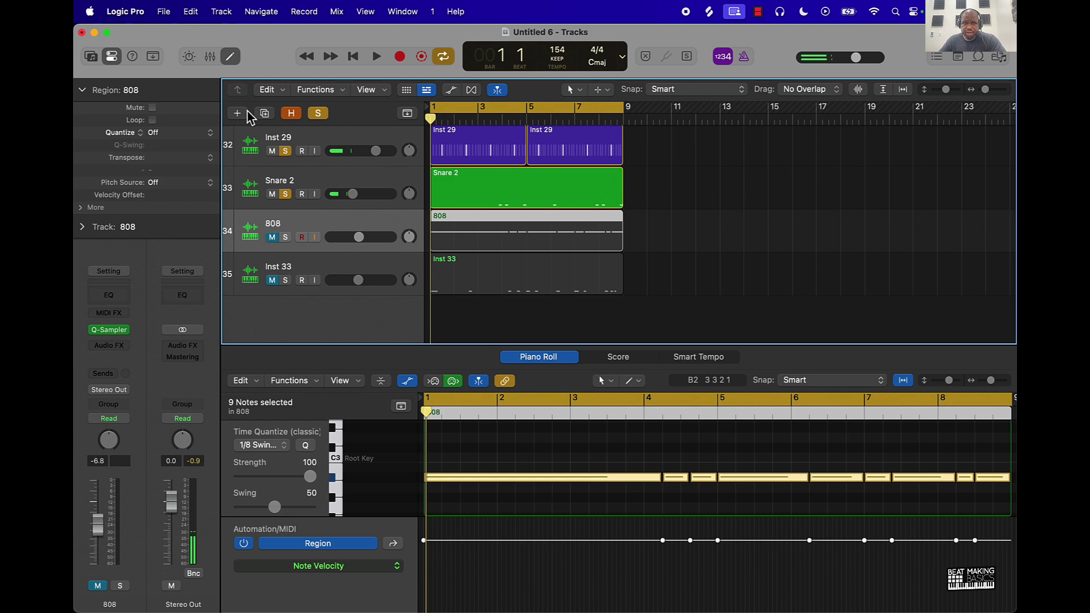
scroll(390, 207, up, 5)
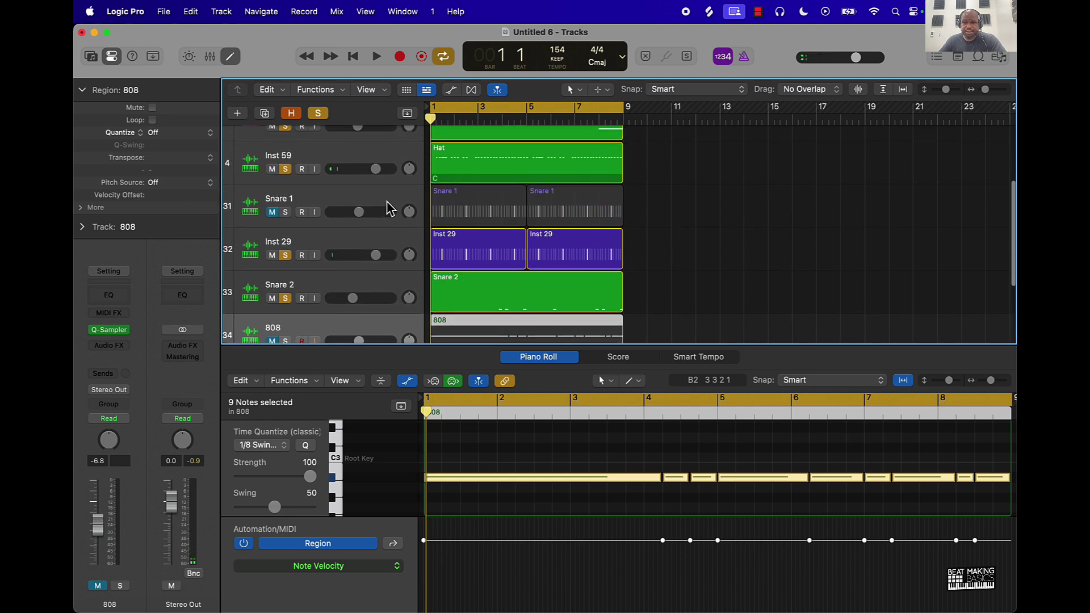
click(238, 113)
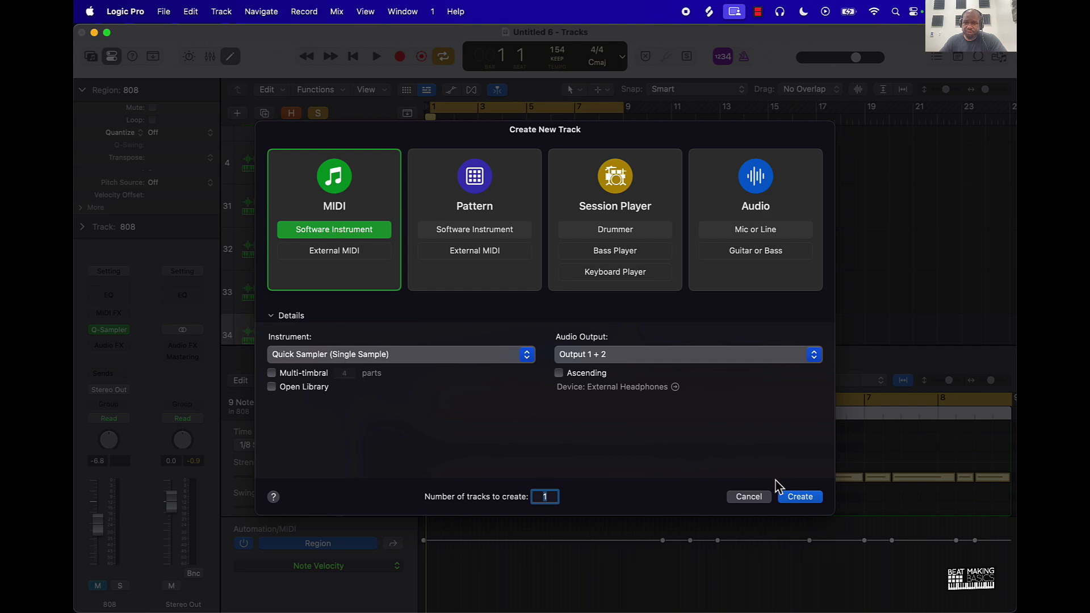
click(799, 496)
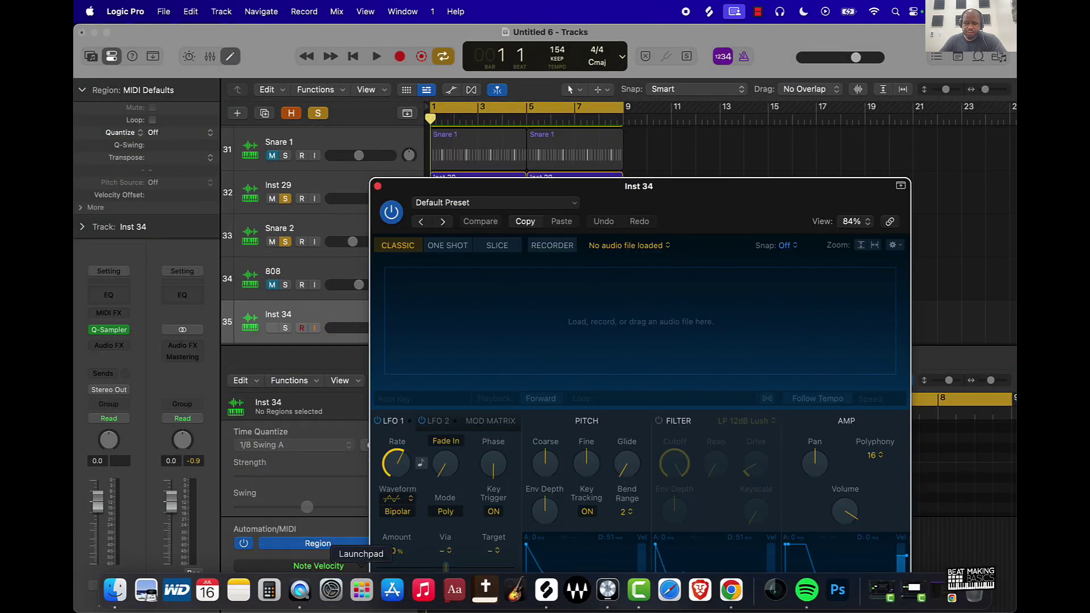
- Load the Splice 808 one-shot X10_TWW_808_spun_C.wav into Inst 34's Quick Sampler
click(539, 601)
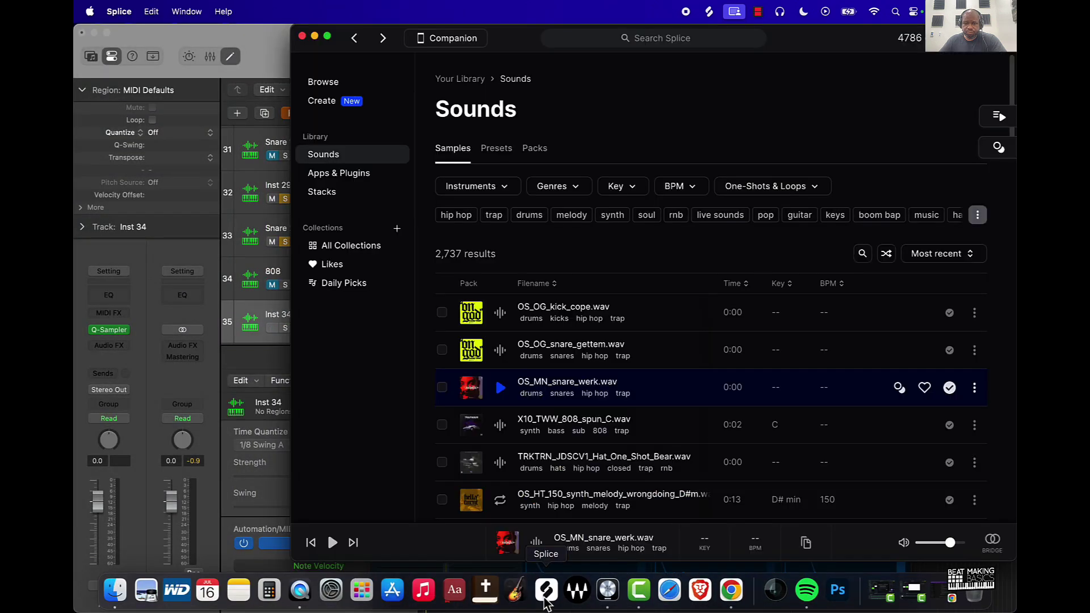
click(502, 426)
drag(397, 49, 646, 49)
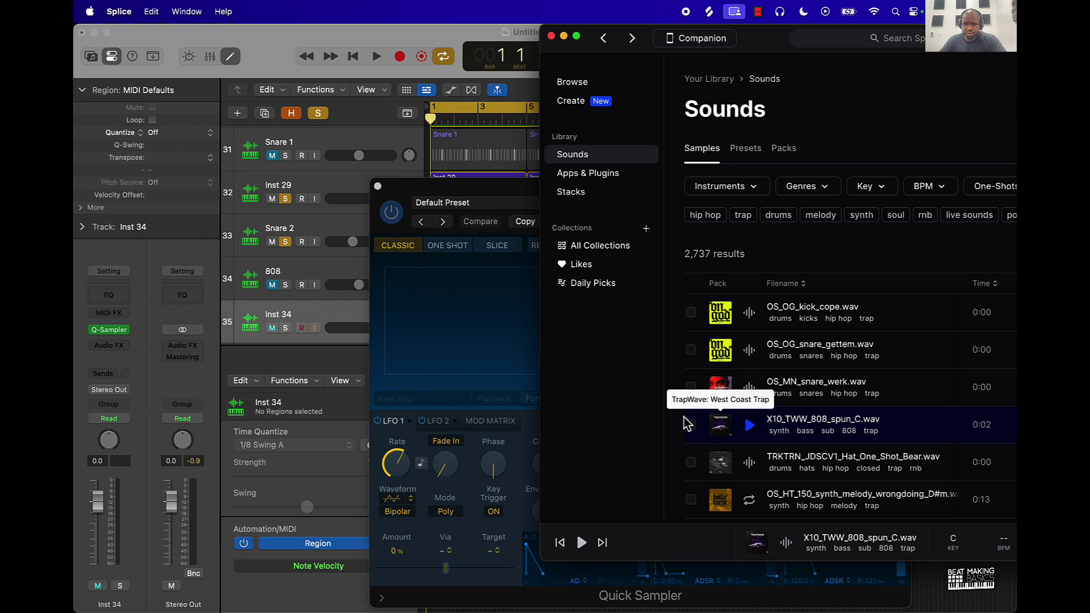
drag(728, 437, 486, 319)
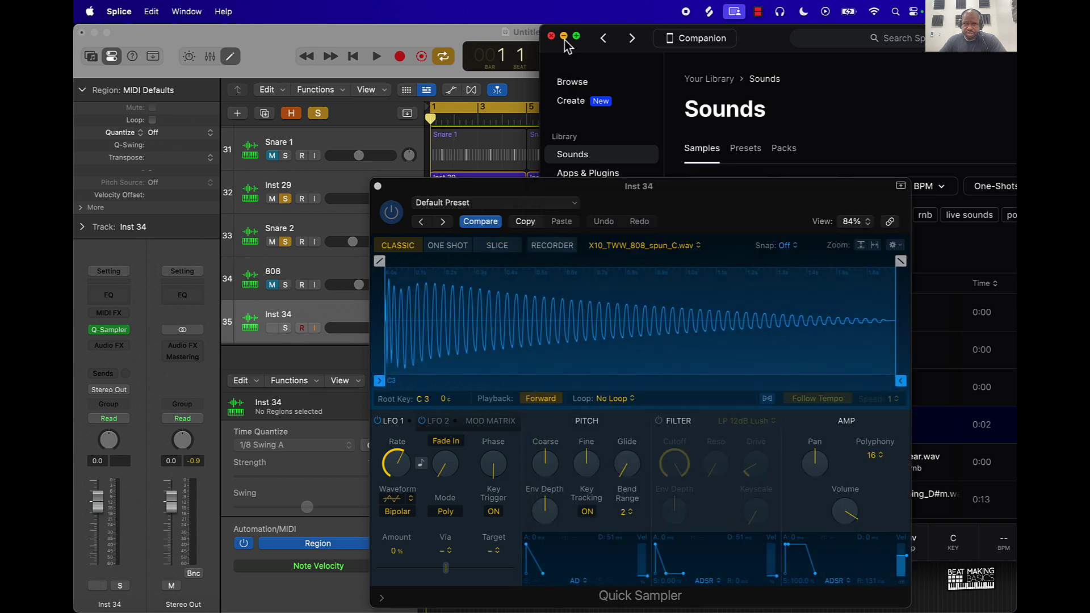
click(564, 37)
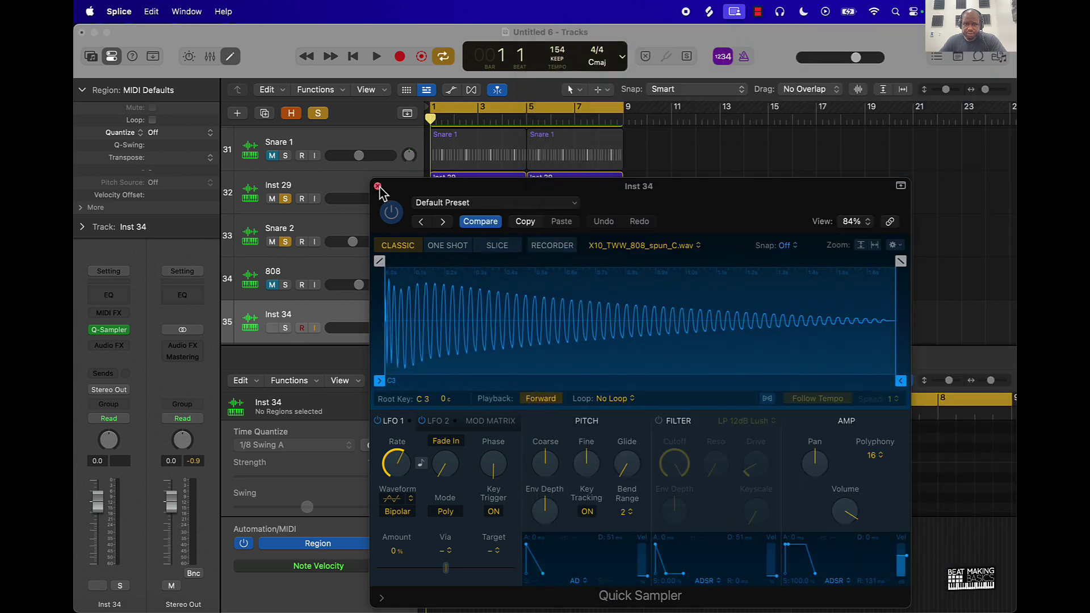
click(377, 186)
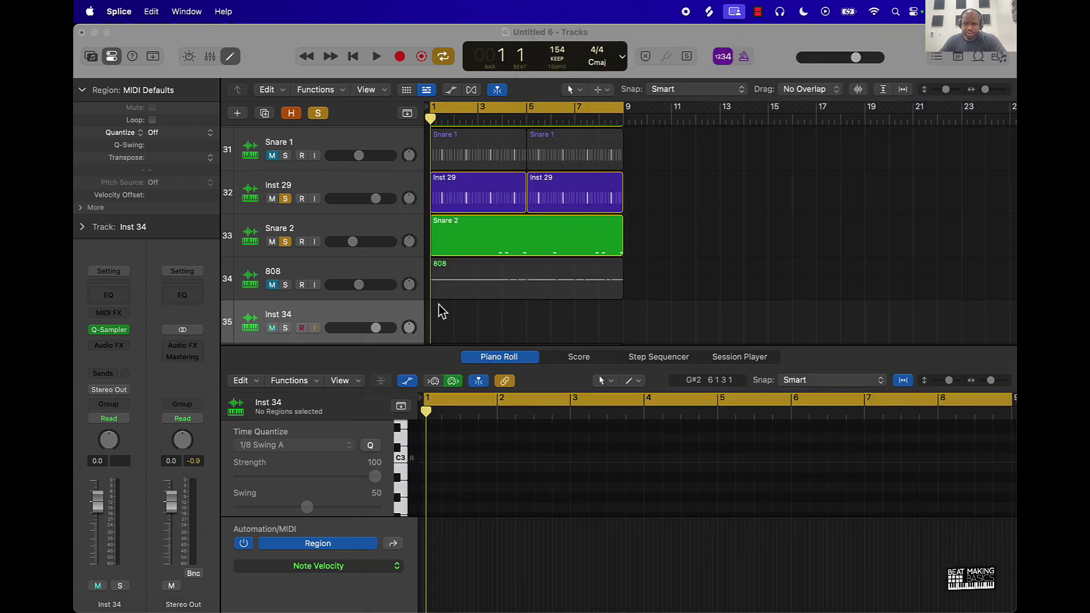
- Solo the 808 track and check its region's 1/8 Swing A time quantize and note options
click(286, 286)
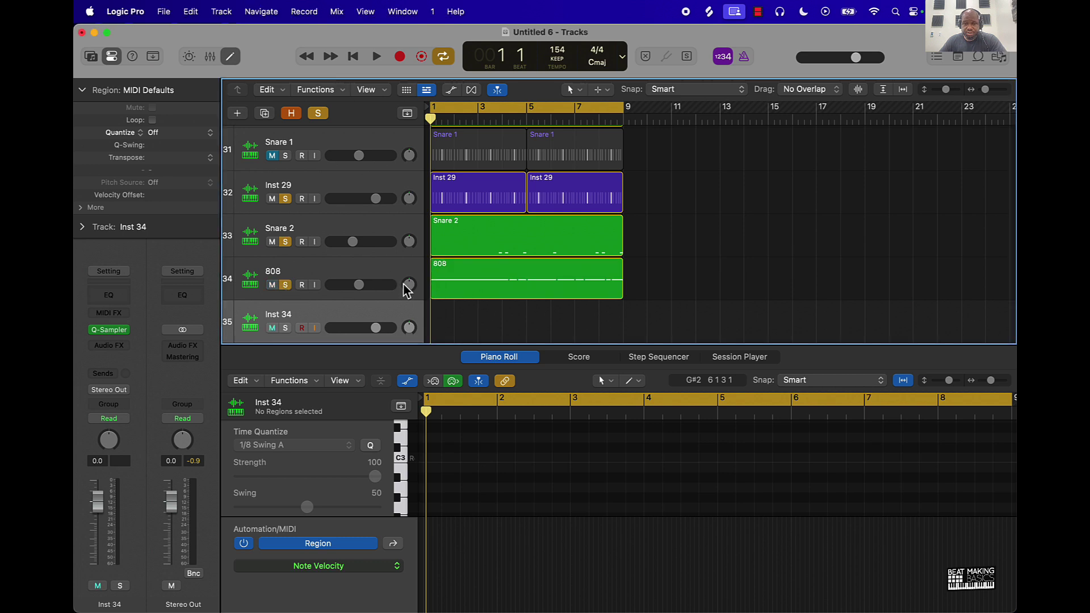
click(480, 279)
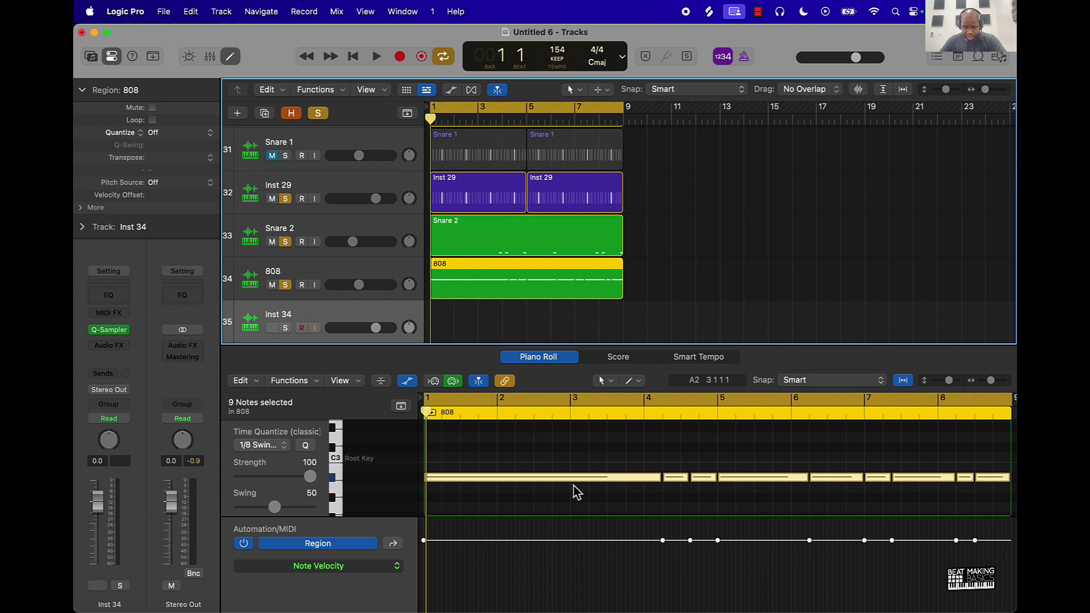
click(283, 447)
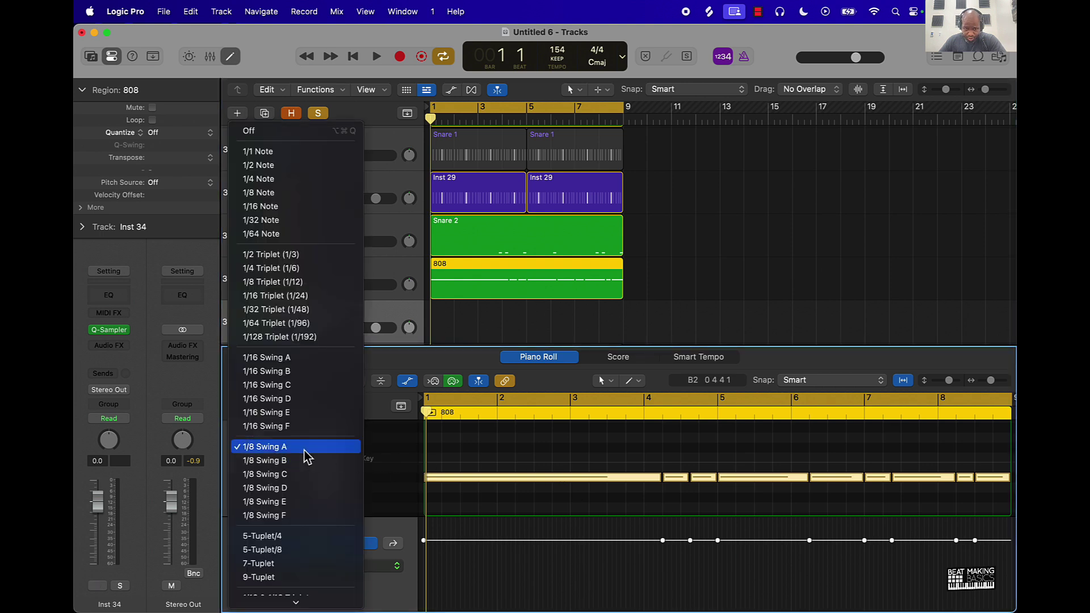
right_click(608, 487)
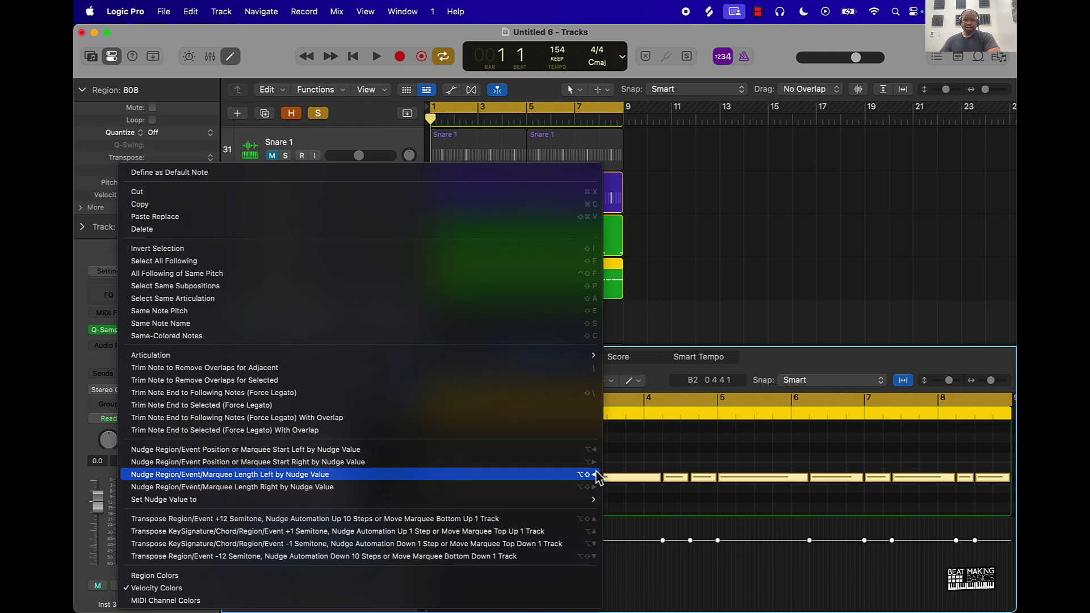
click(622, 445)
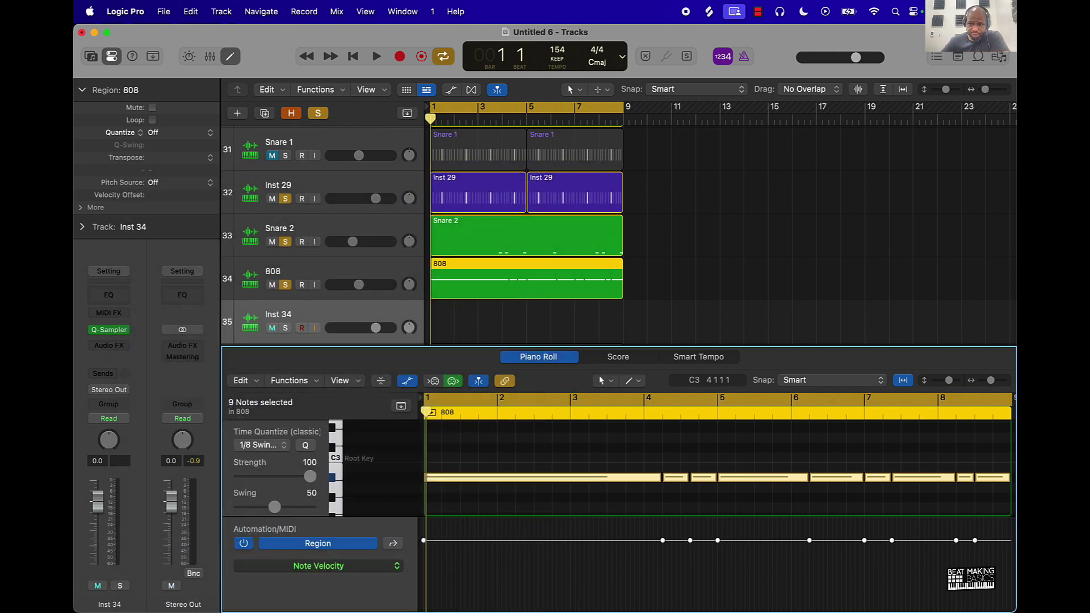
- Unmute Inst 34 and play the beat from bar 1
key(ctrl+m)
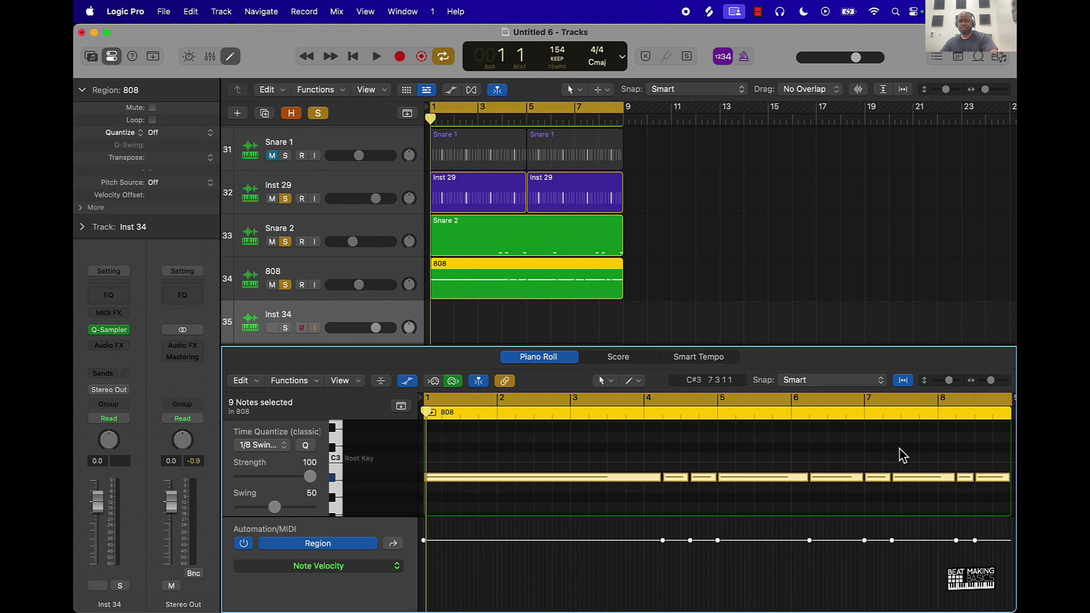
click(903, 456)
key(space)
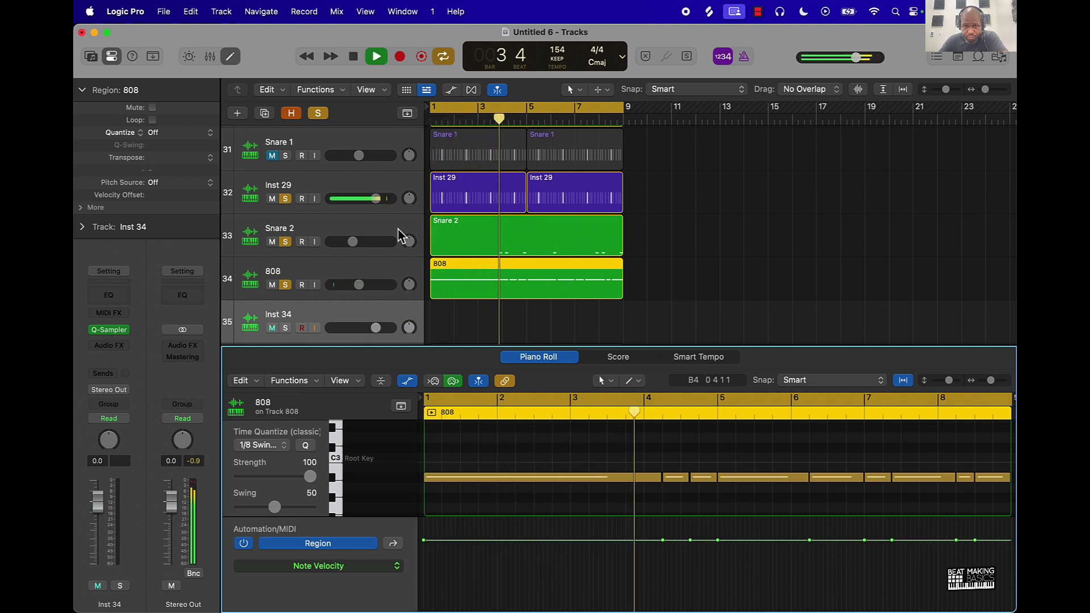
- Set the 808 track volume to -3.7 dB and stop playback
drag(360, 285, 366, 285)
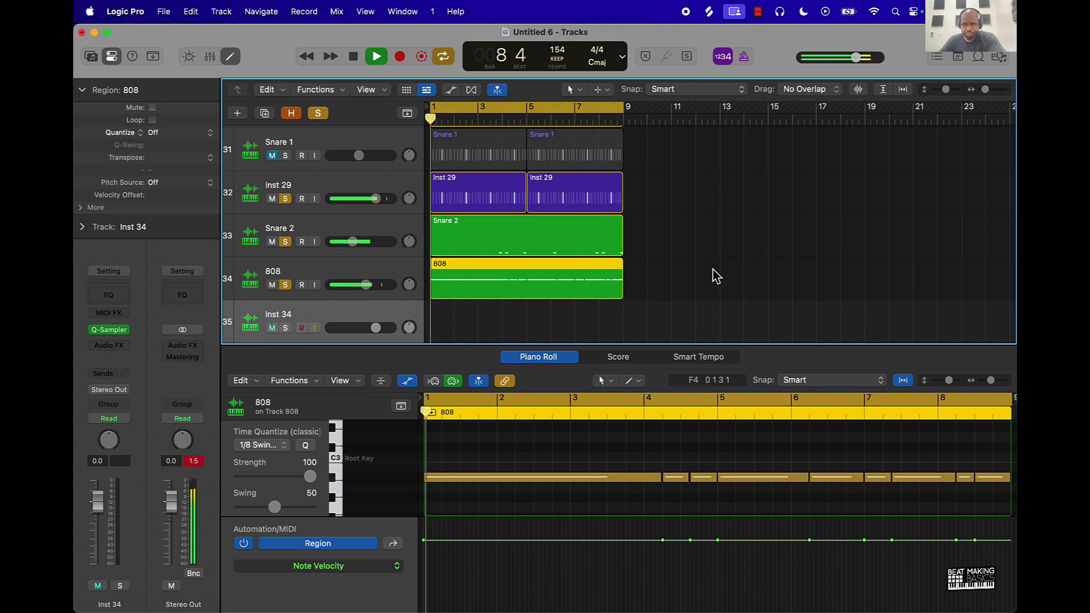
key(space)
scroll(469, 288, down, 3)
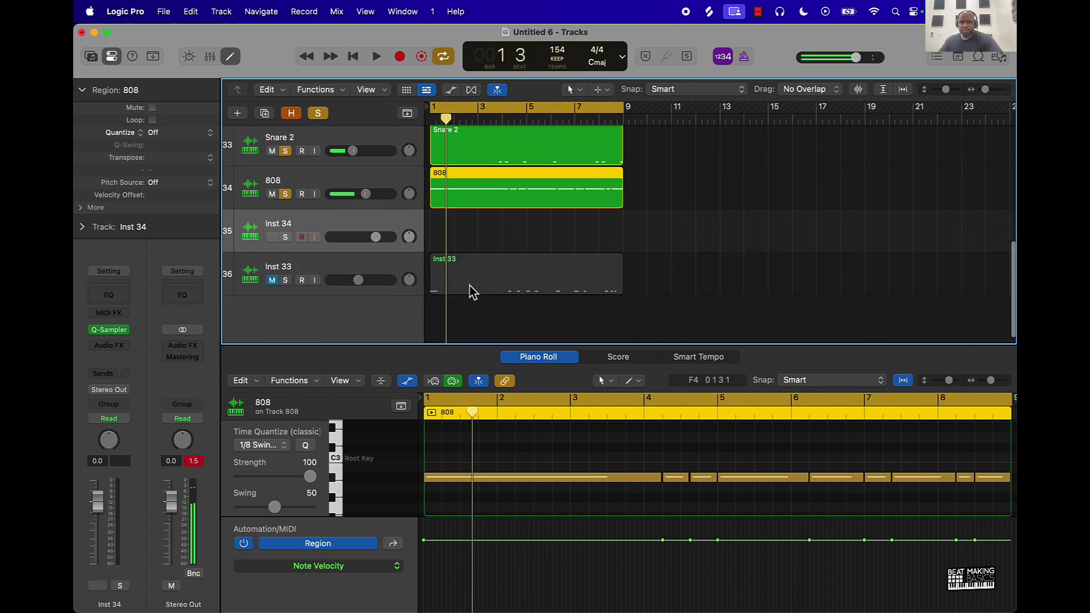
- Solo Inst 33 and select all 12 notes of its region in the Piano Roll
click(306, 271)
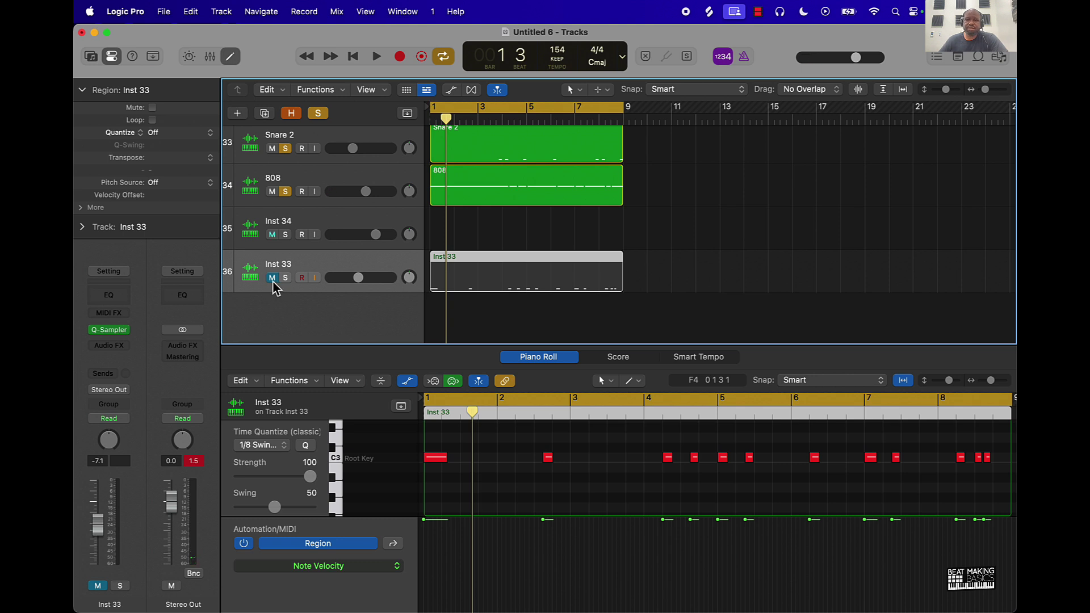
click(286, 277)
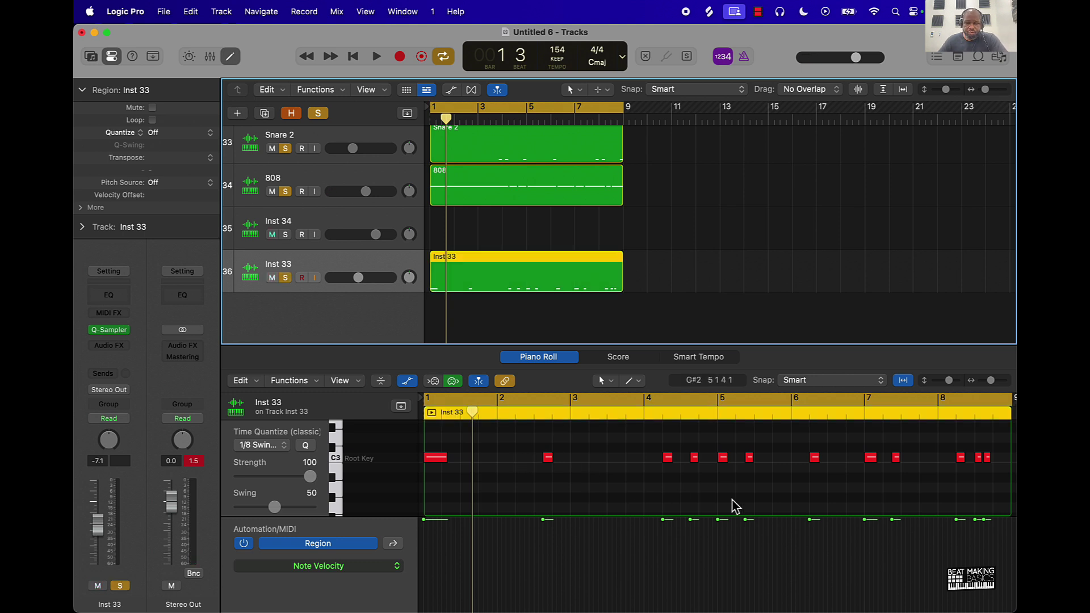
click(238, 57)
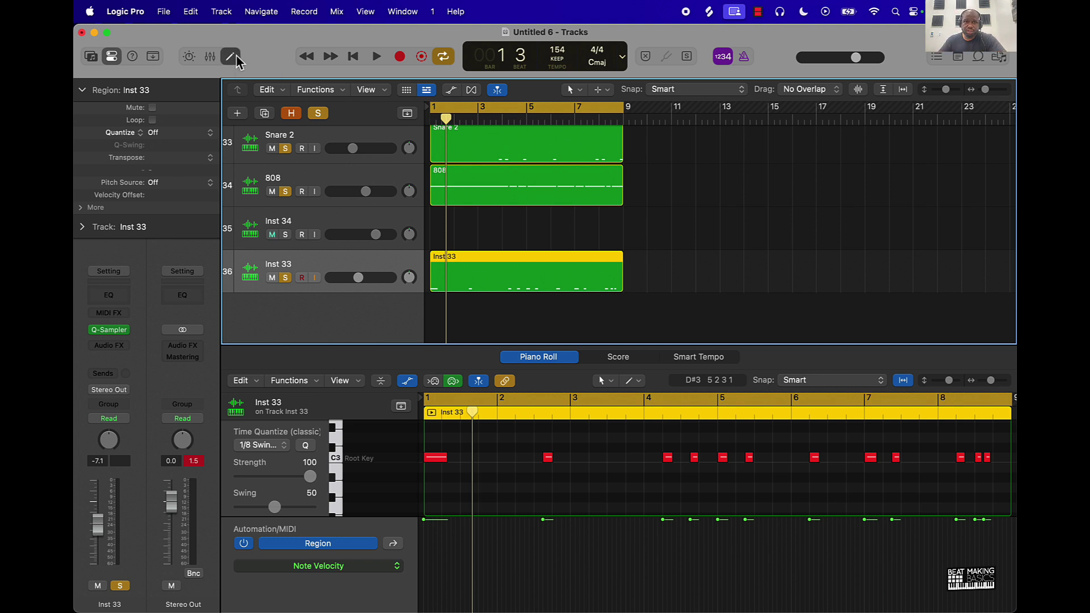
click(238, 57)
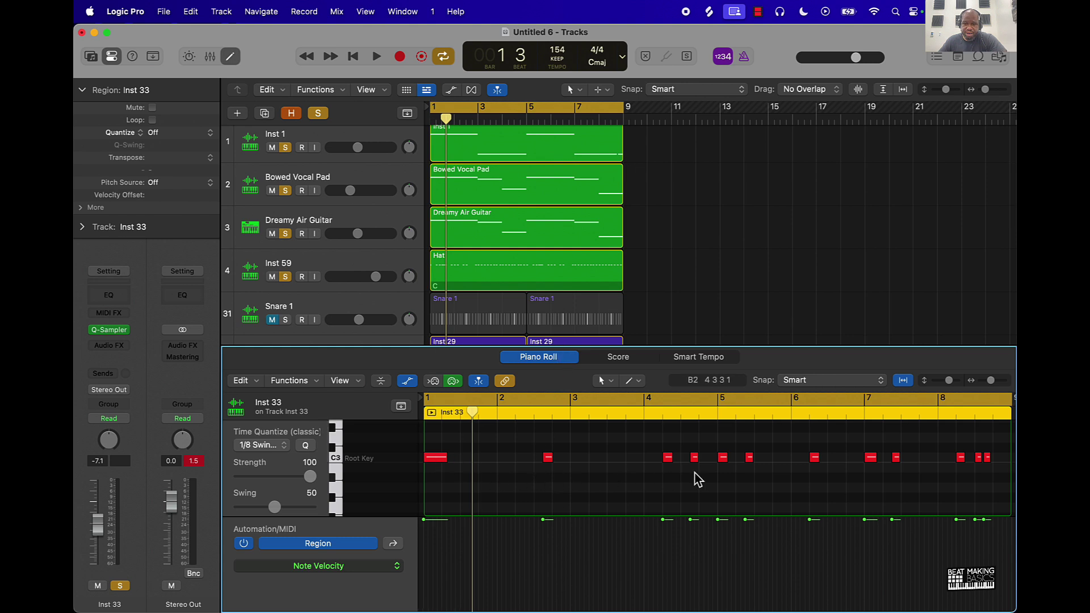
mouse_move(552, 467)
mouse_down()
mouse_move(608, 466)
mouse_move(550, 466)
mouse_up()
key(super+a)
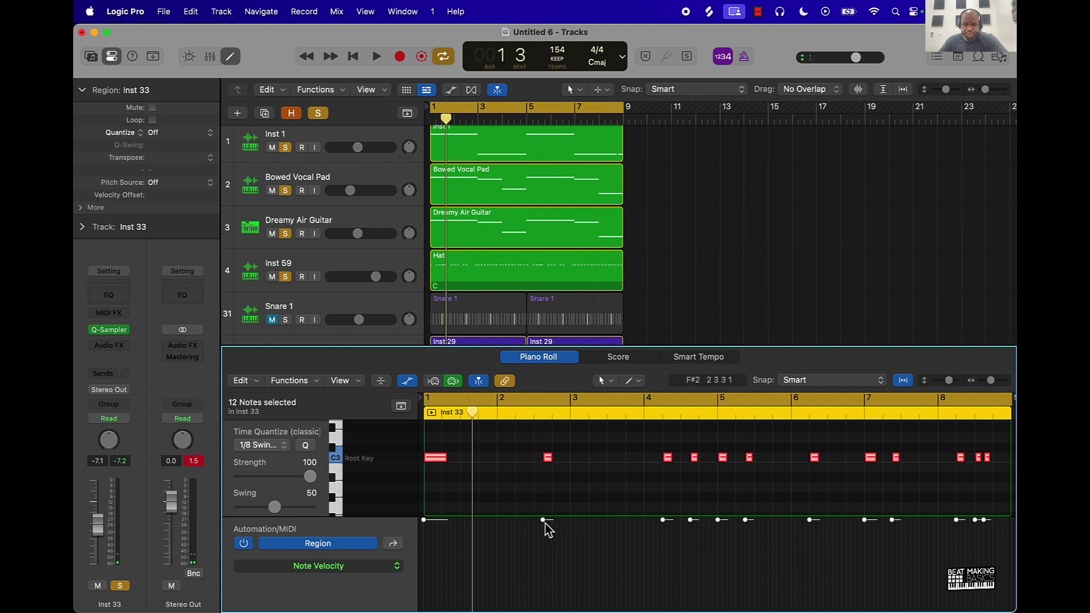
- Raise all 12 notes to maximum velocity (127) in the Note Velocity lane
drag(545, 523, 567, 550)
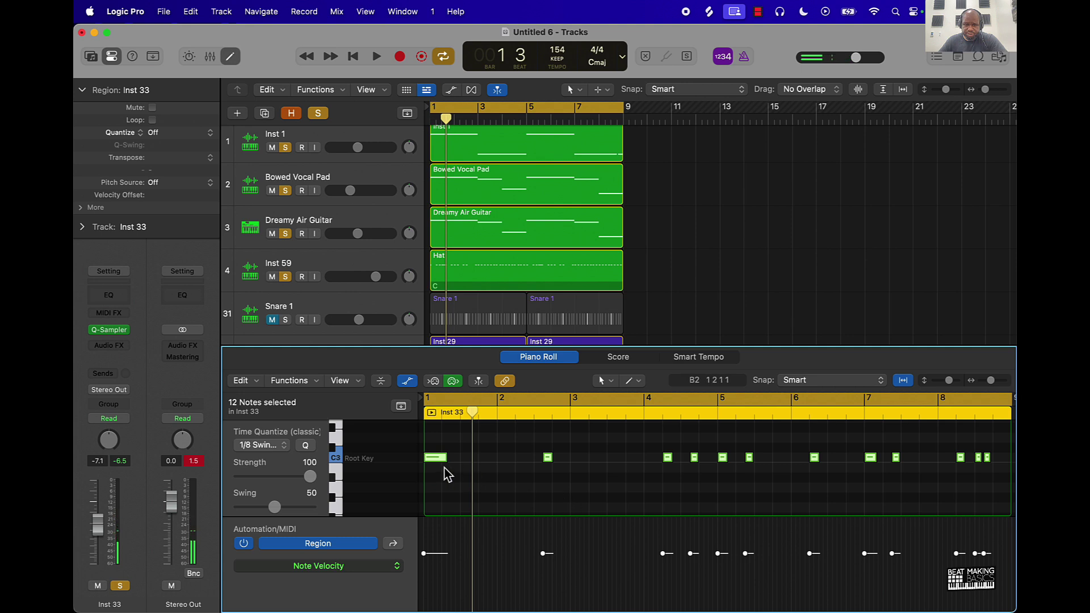
click(407, 380)
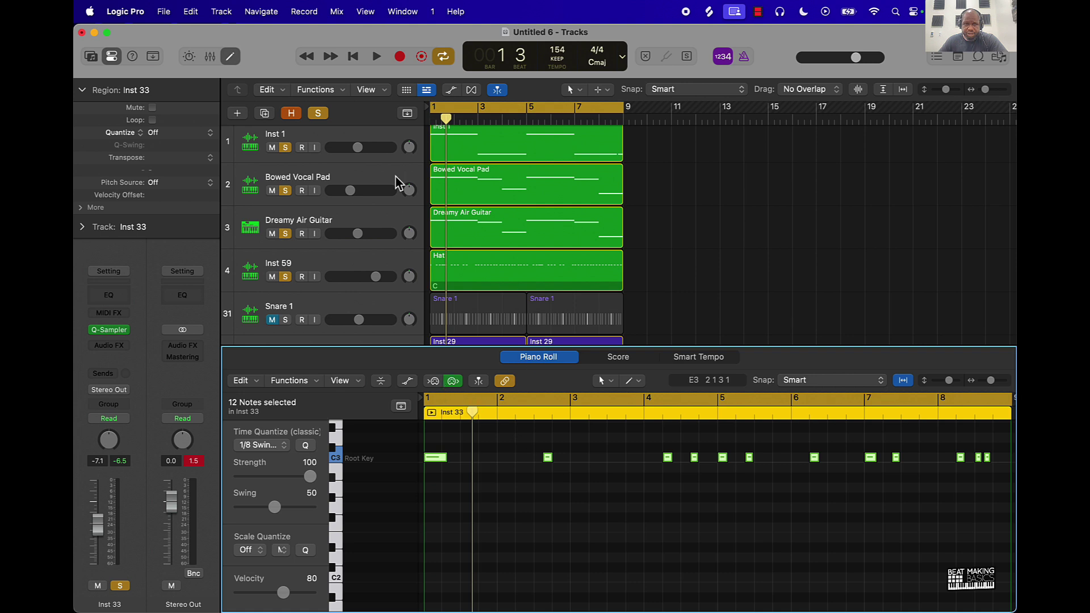
click(232, 57)
click(231, 58)
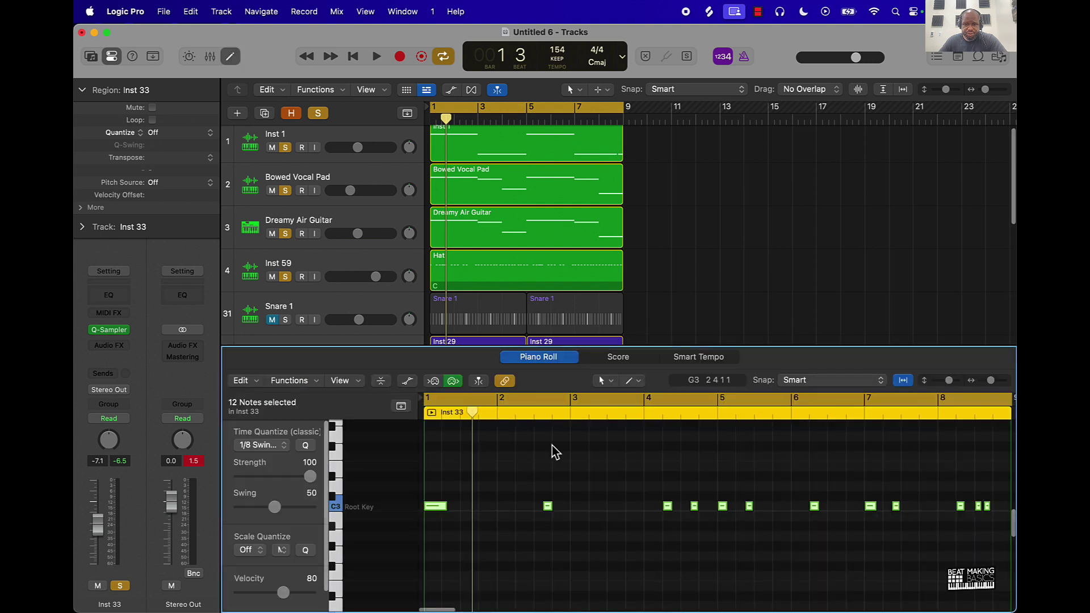
click(407, 381)
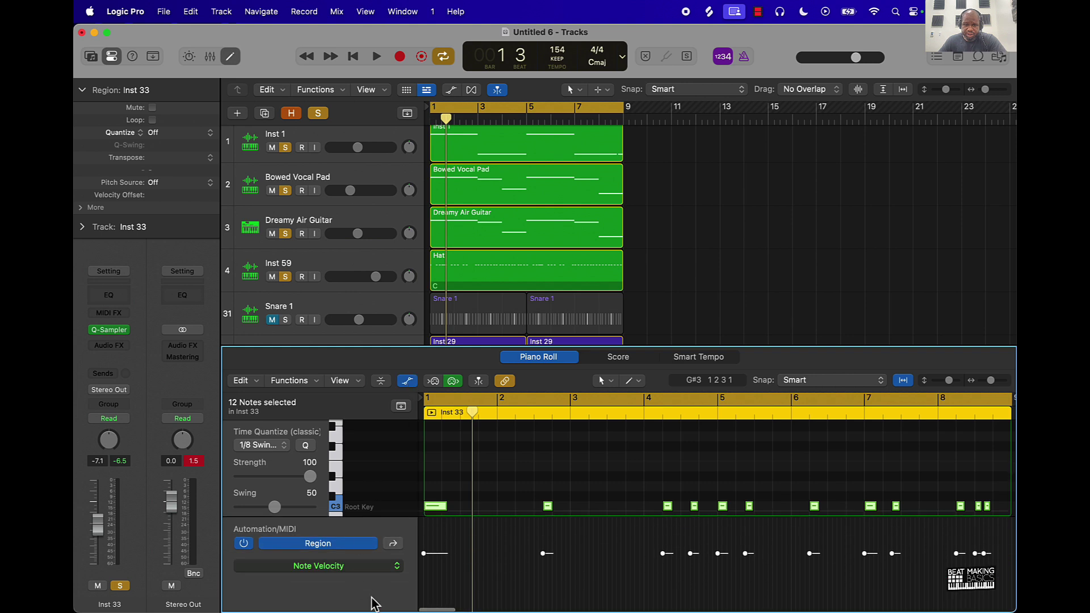
click(353, 571)
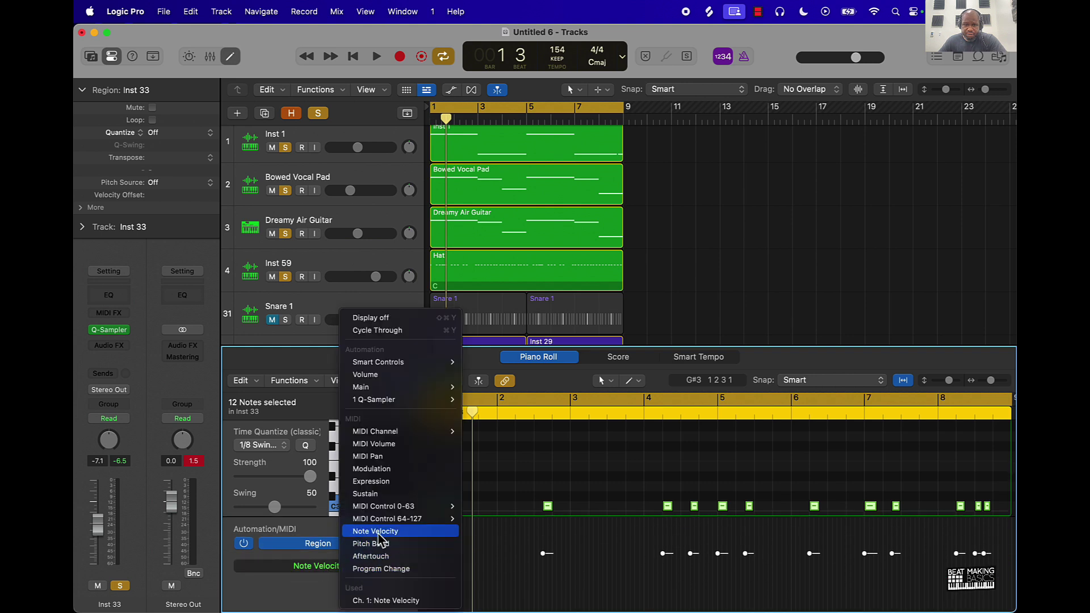
click(387, 533)
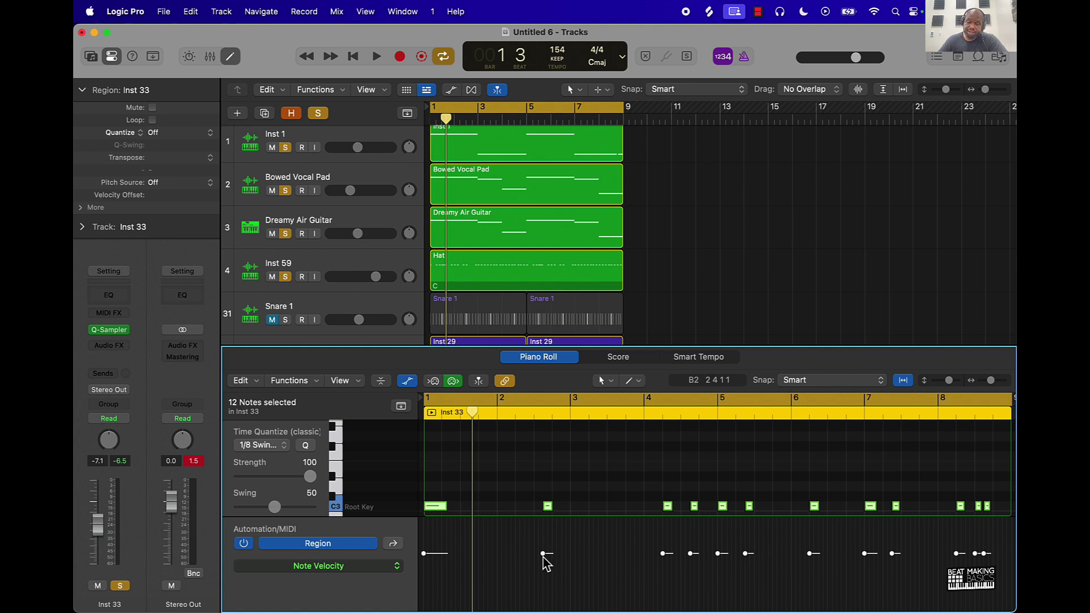
drag(544, 554, 559, 466)
- Play the beat, turn Inst 33 and 808 down slightly, and unmute Inst 34
click(675, 240)
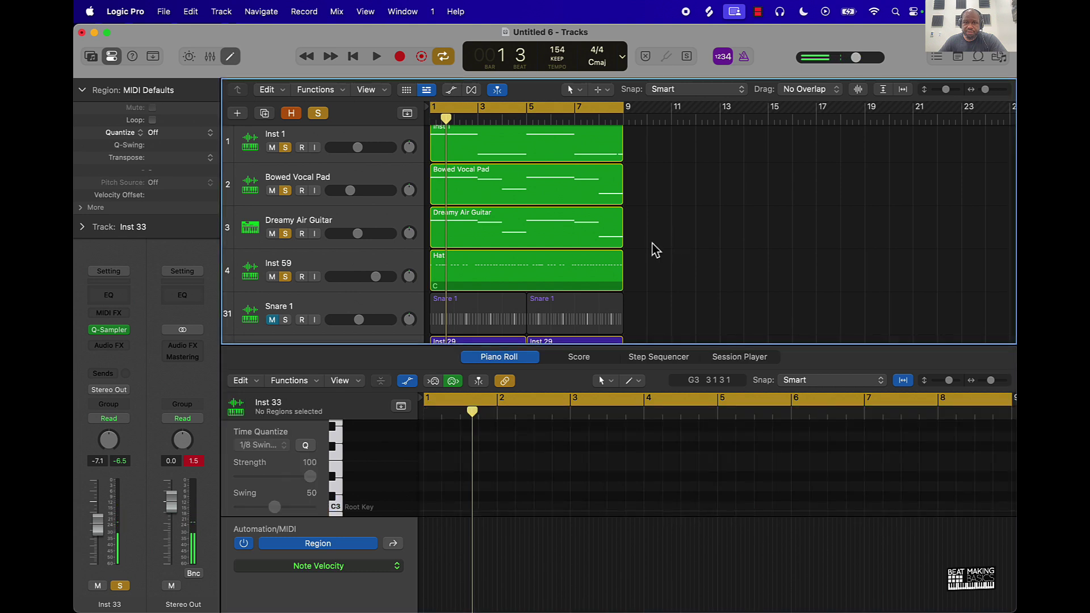
click(231, 55)
key(space)
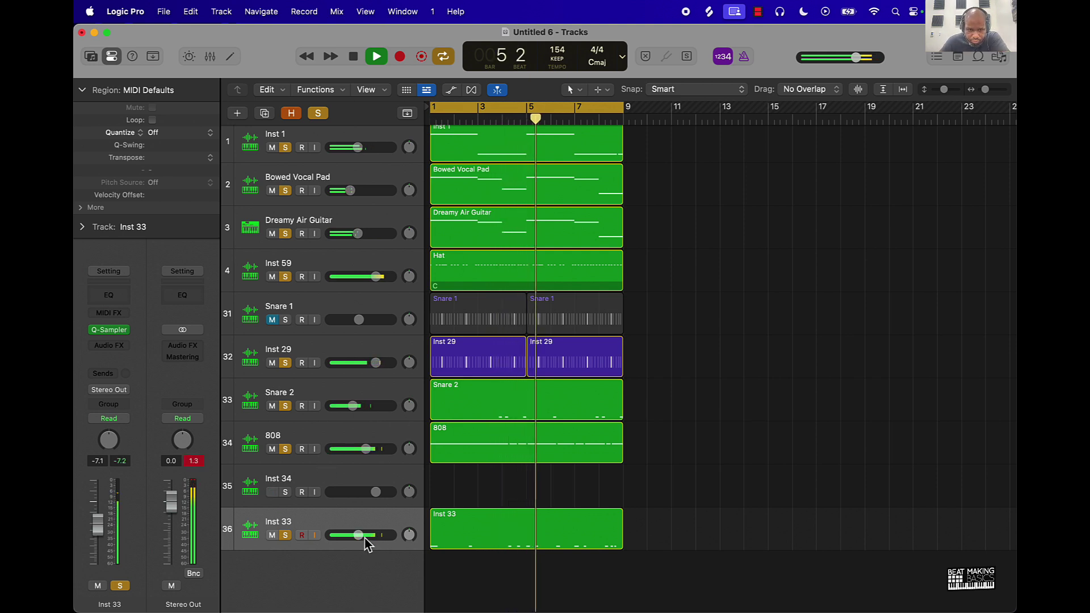
drag(363, 534, 362, 534)
drag(372, 449, 368, 449)
click(272, 491)
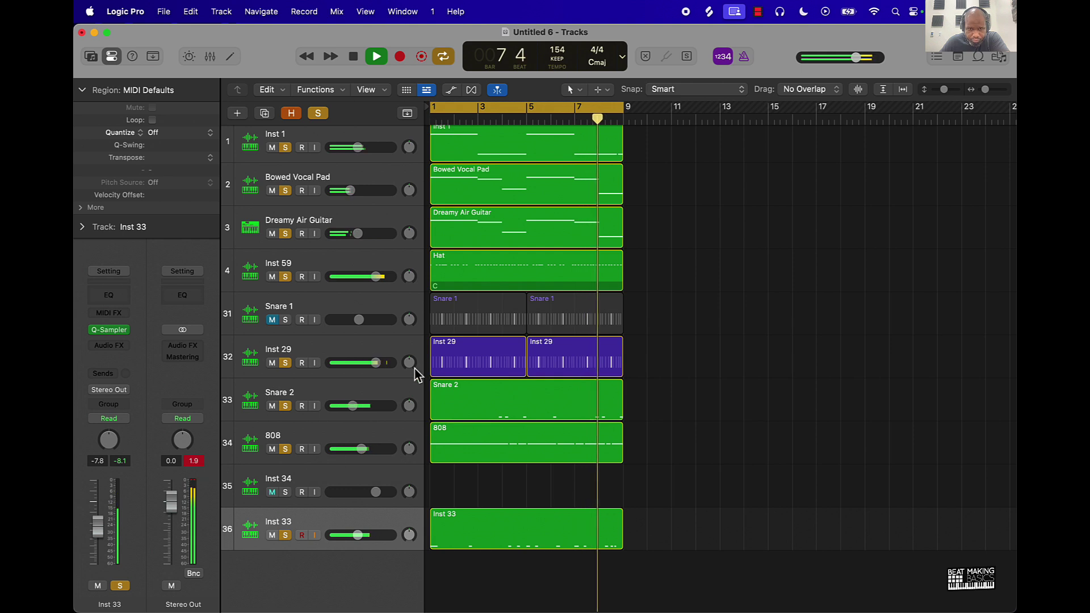
key(space)
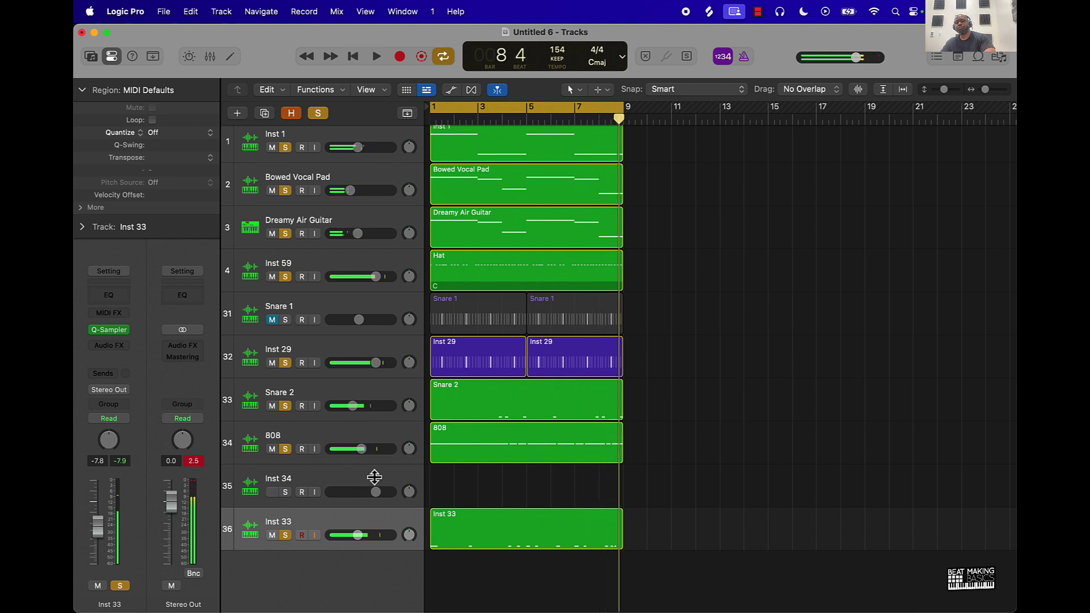
- Delete Inst 34 and Snare 1, clear soloing, and unmute Bowed Vocal Pad, Dreamy Air Guitar, Snare 2 and 808
click(378, 487)
key(super+BackSpace)
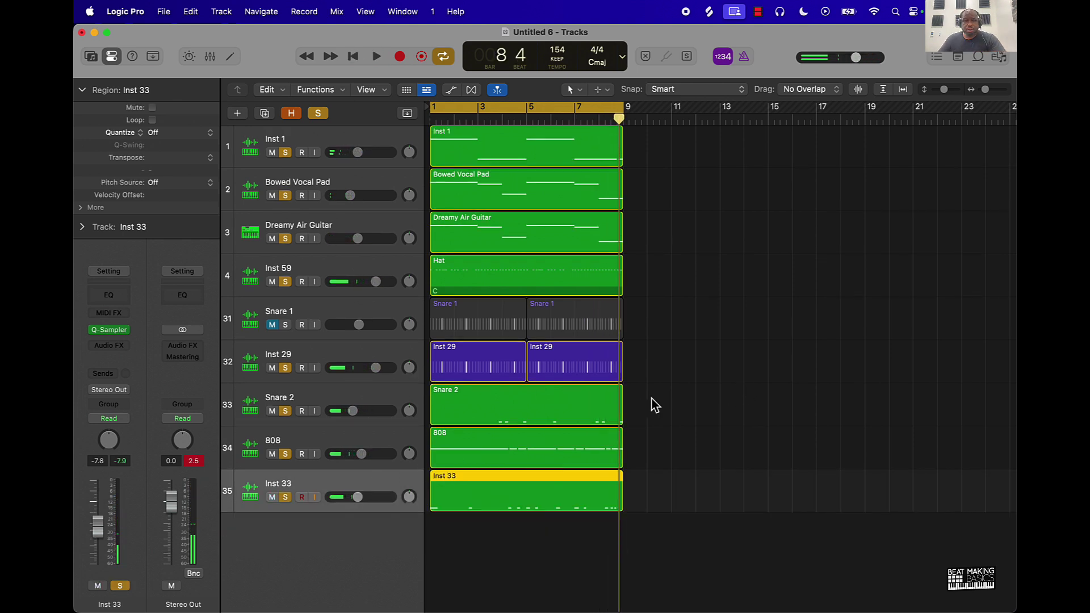
click(324, 114)
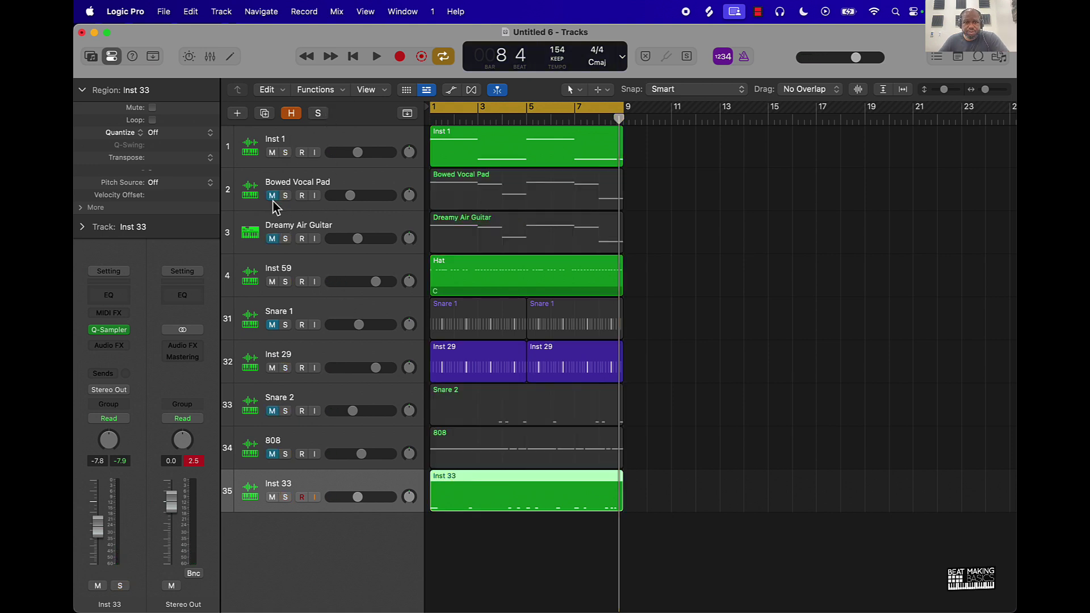
drag(272, 199, 282, 269)
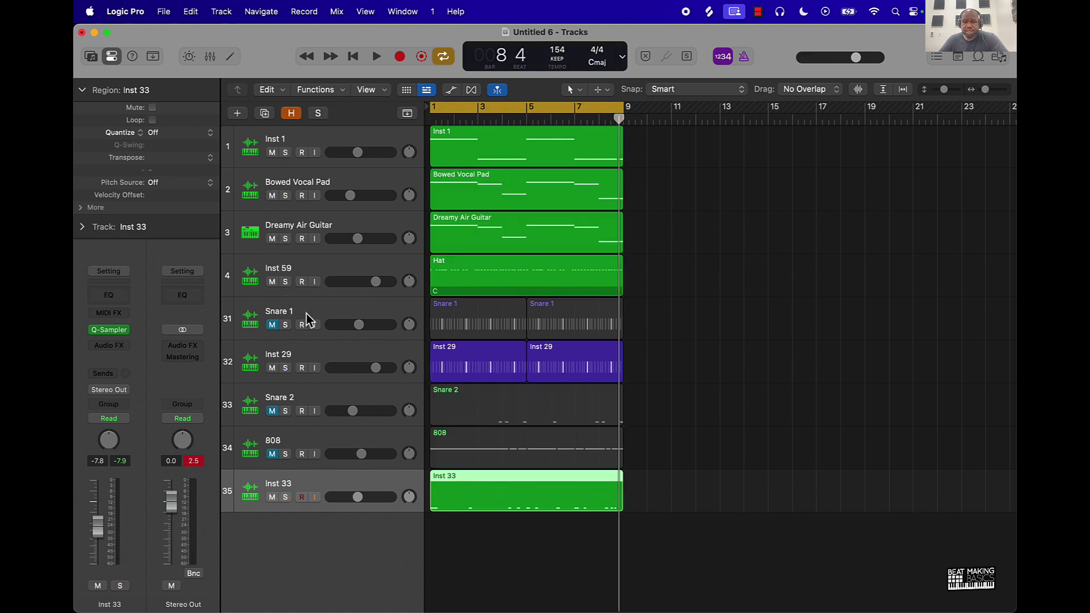
click(314, 313)
key(BackSpace)
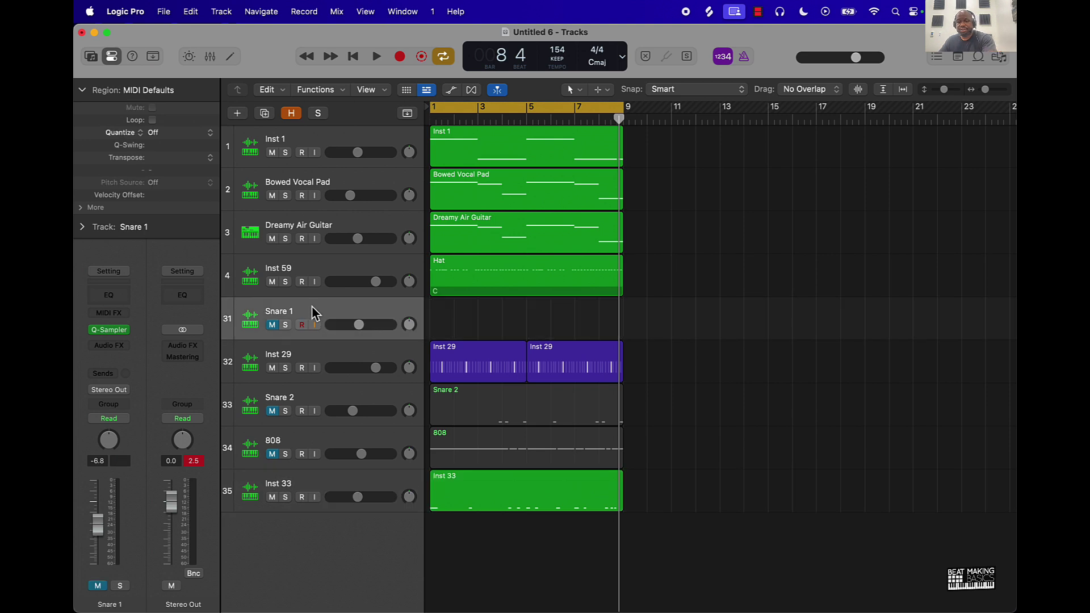
key(BackSpace)
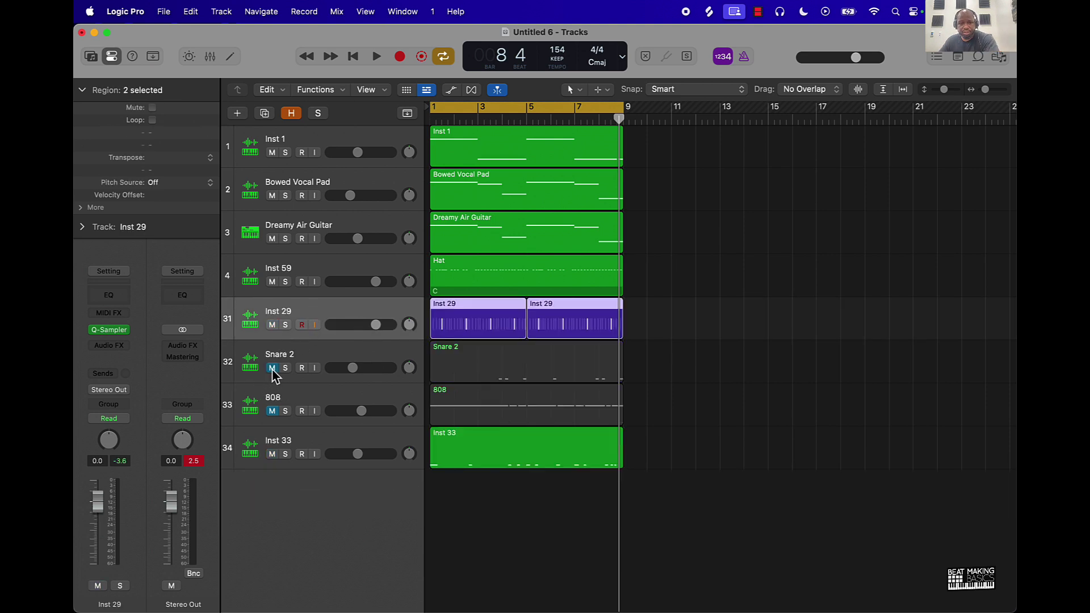
drag(273, 368, 273, 410)
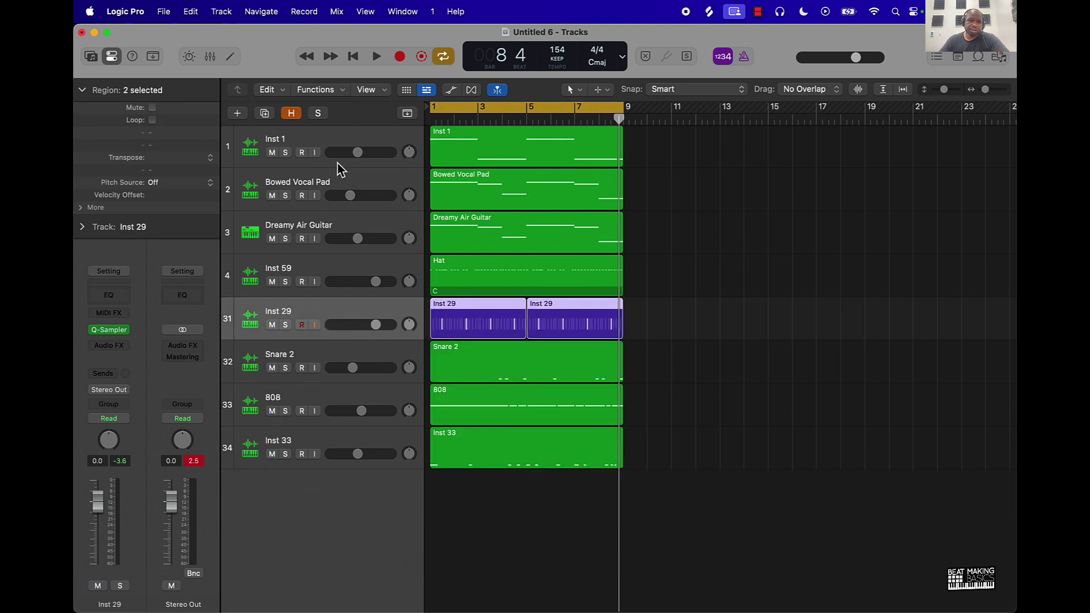
- Bounce the Inst 1, Bowed Vocal Pad and Dreamy Air Guitar regions in place to a new Inst 1_bip track, then audition it
drag(672, 150, 528, 253)
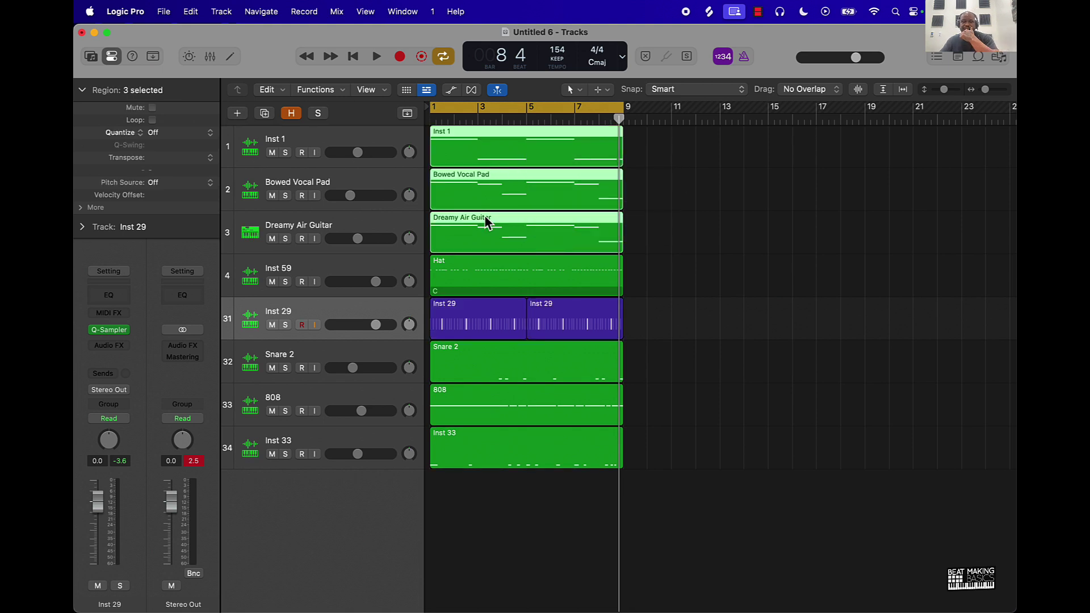
right_click(515, 196)
click(546, 209)
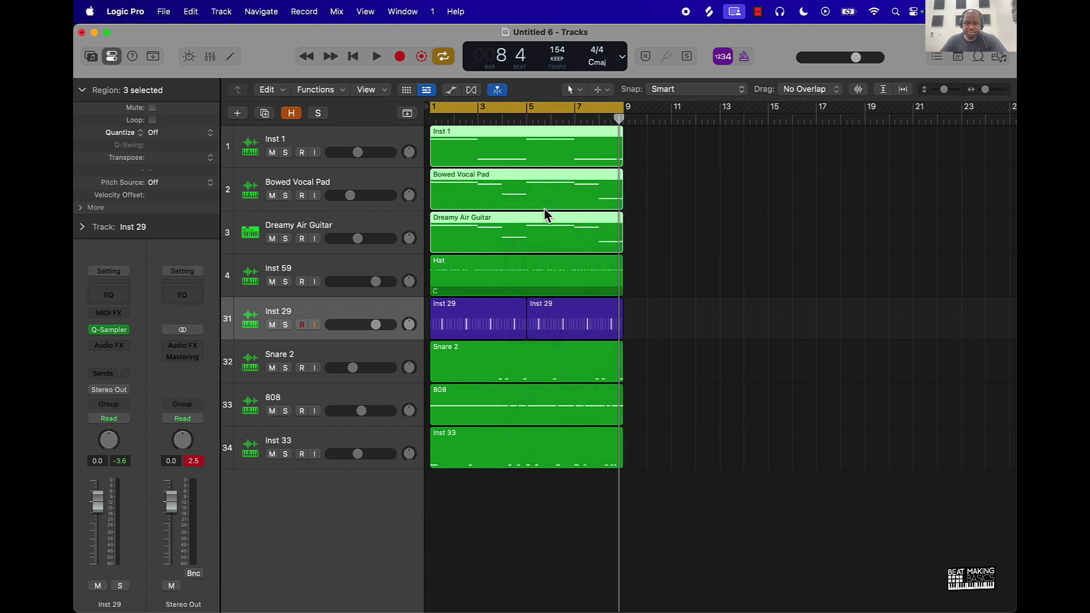
click(649, 438)
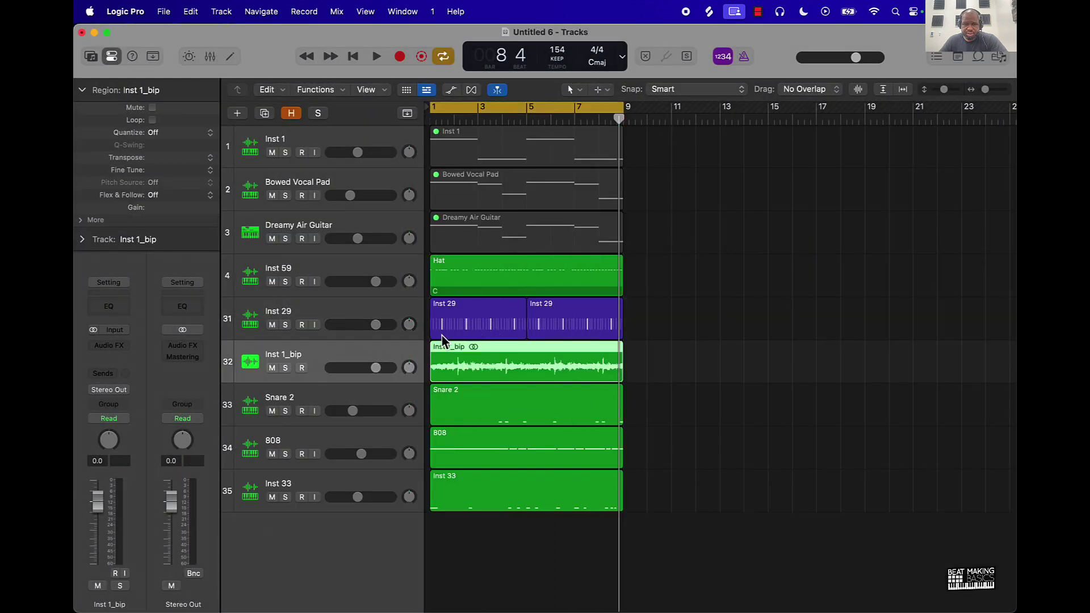
key(space)
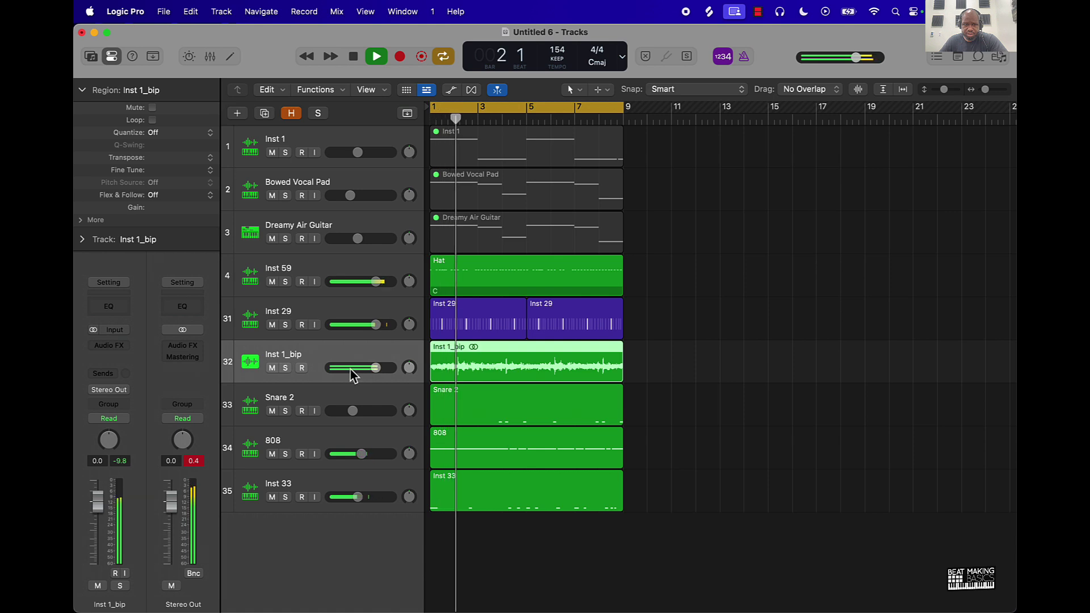
key(space)
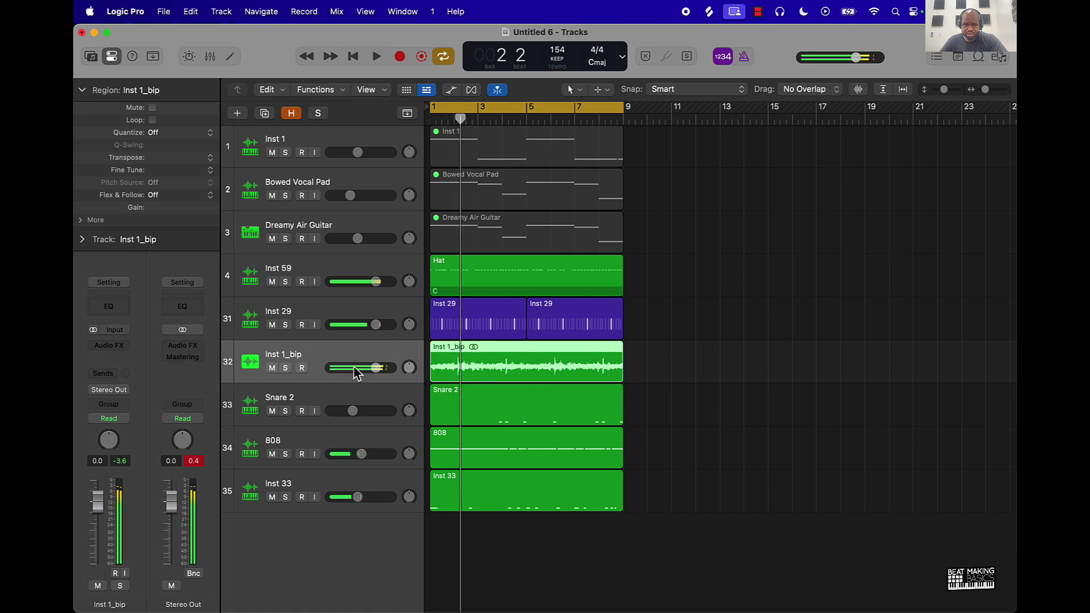
- Insert Distortion > ChromaGlow (Stereo) in the Inst 1_bip Audio FX slot
click(128, 352)
mouse_move(139, 498)
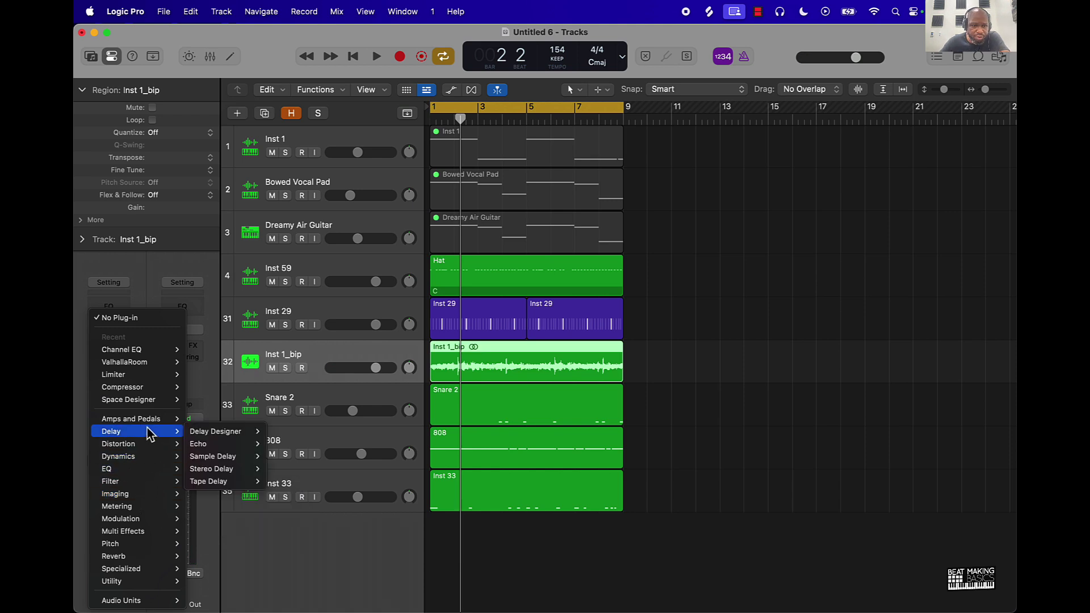
mouse_move(147, 466)
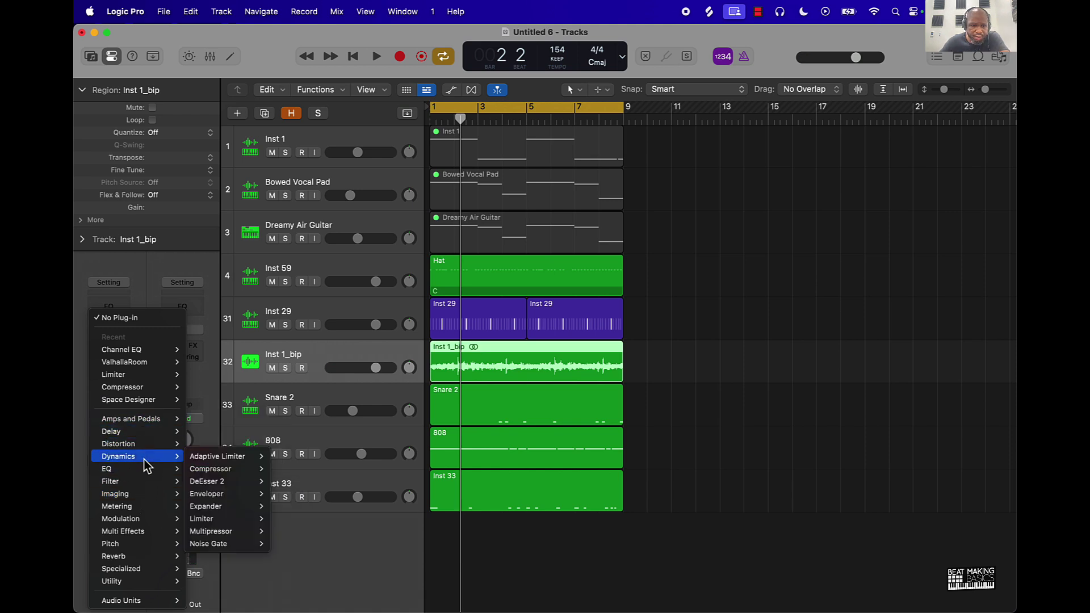
mouse_move(145, 446)
mouse_move(221, 457)
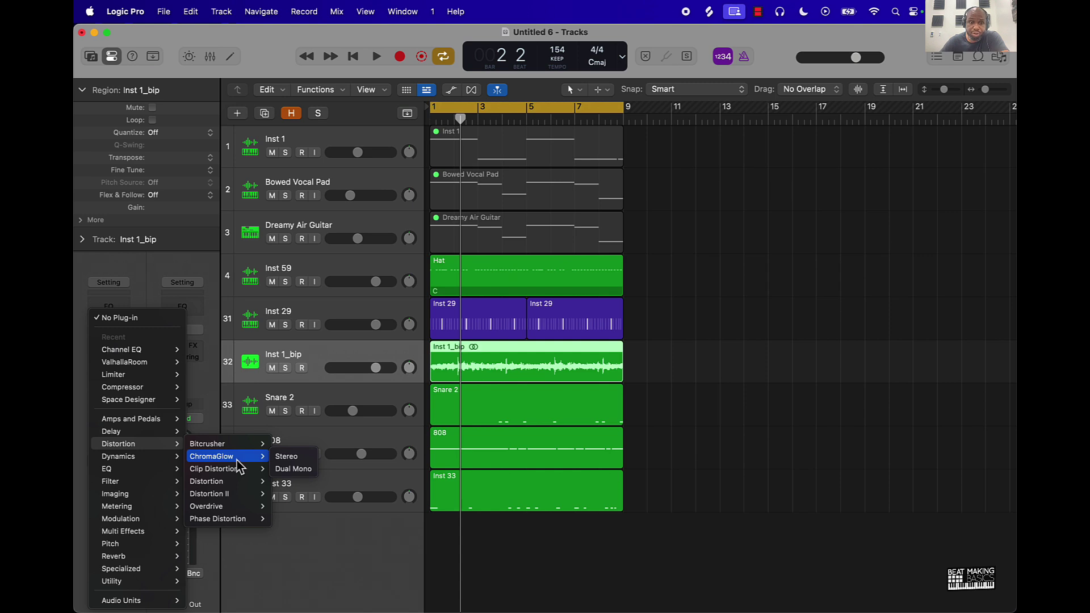
click(272, 468)
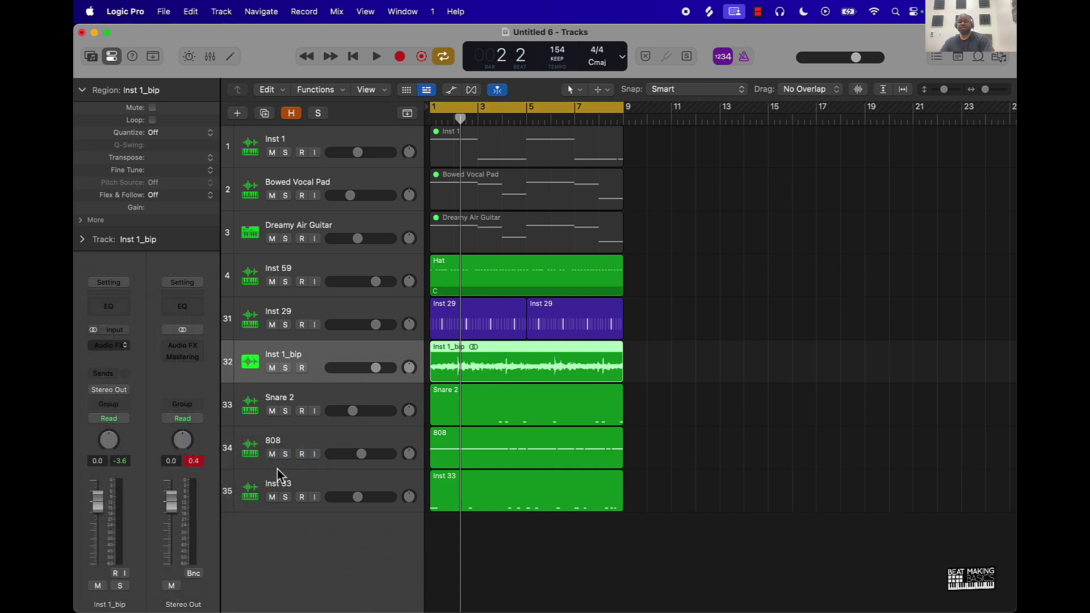
- Lower the Inst 1_bip volume to -6.4 dB and briefly play the melody
drag(475, 191, 633, 180)
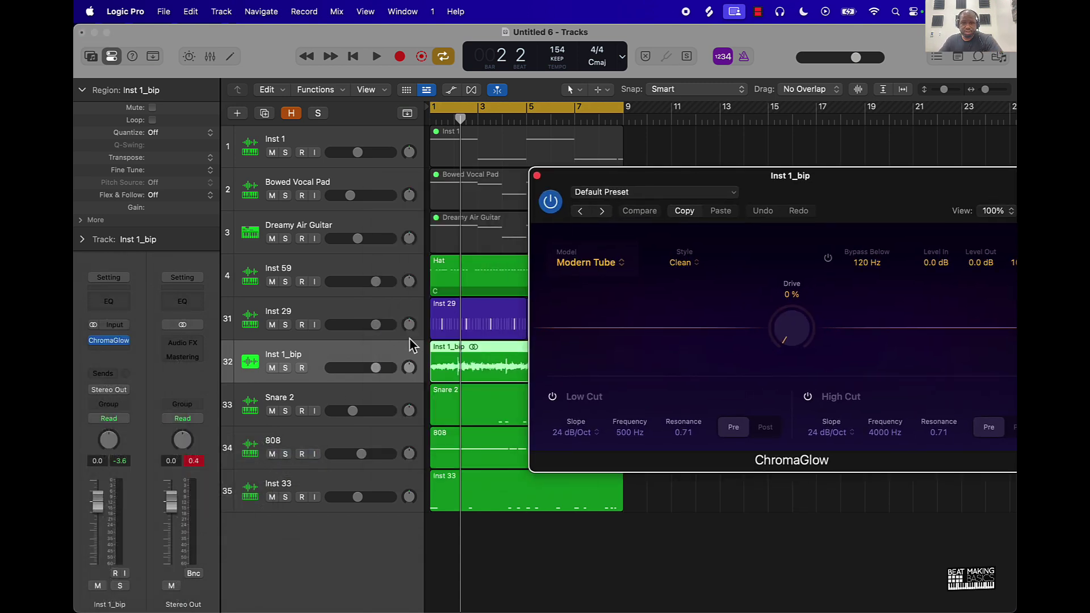
drag(380, 369, 363, 369)
key(space)
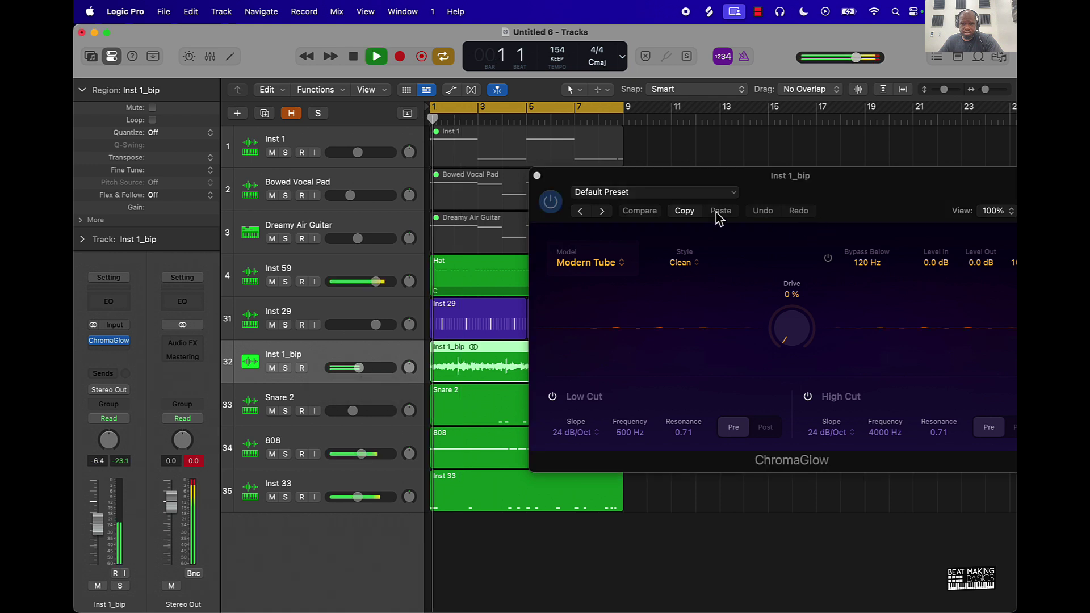
key(space)
- Audition ChromaGlow presets from Dark & Muffled through Mid Articulation while the beat plays
drag(669, 187, 499, 195)
click(432, 222)
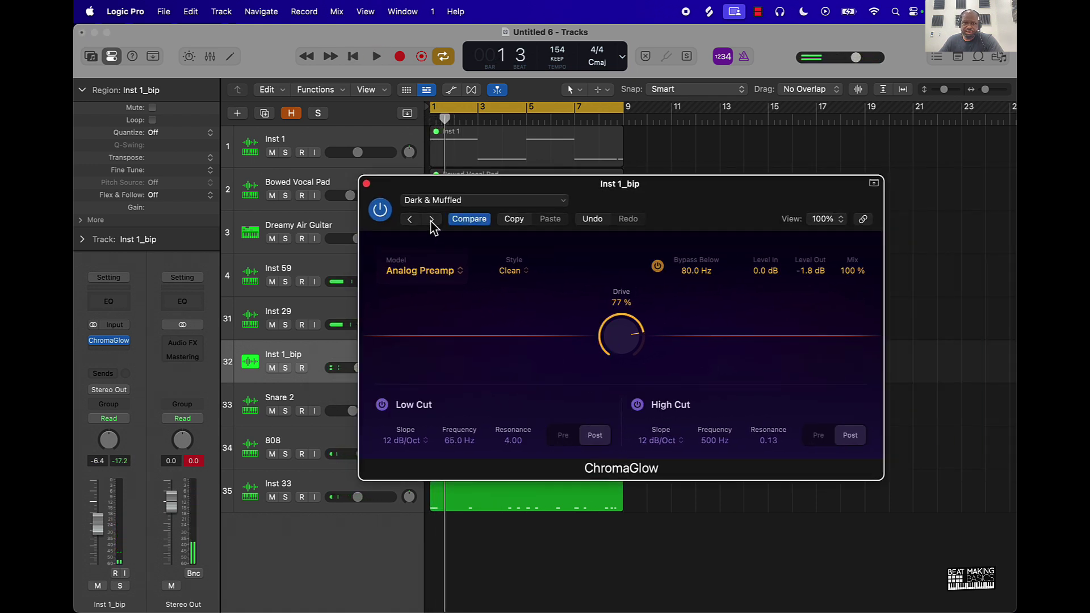
key(space)
click(431, 219)
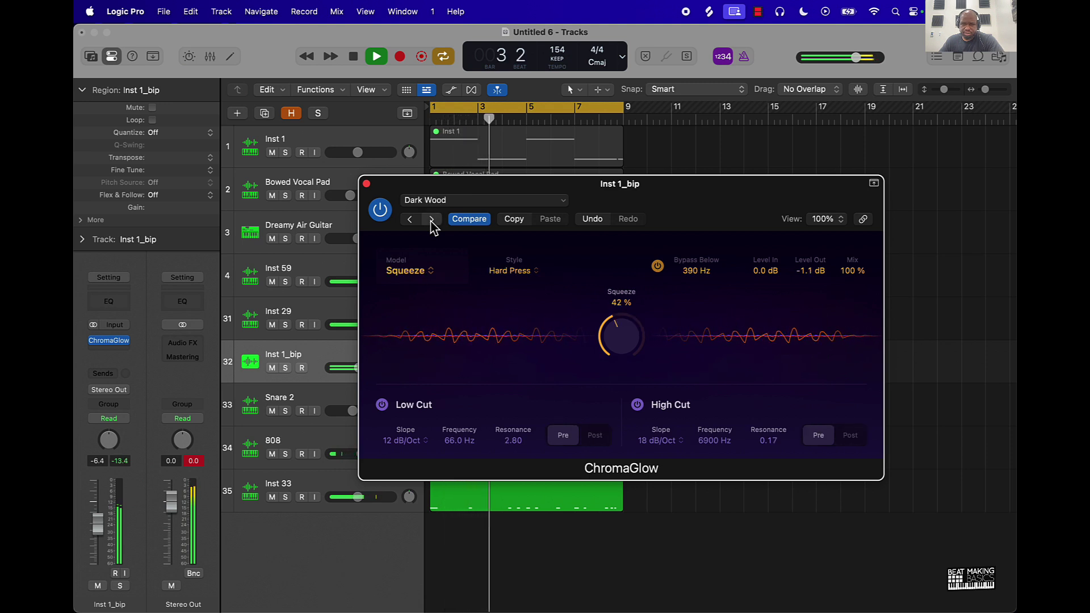
click(431, 219)
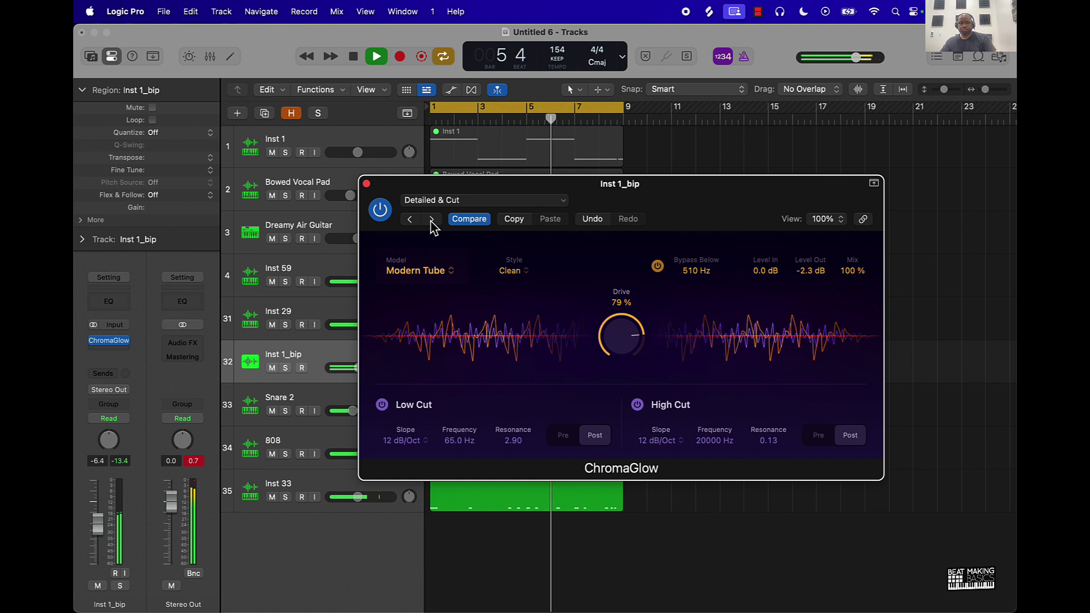
click(432, 220)
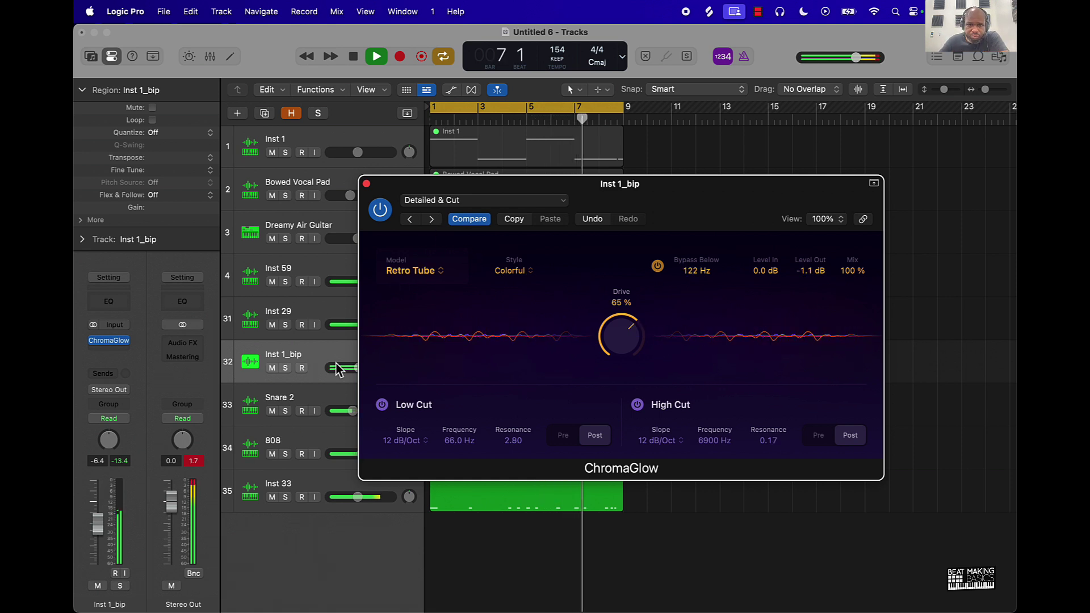
click(434, 222)
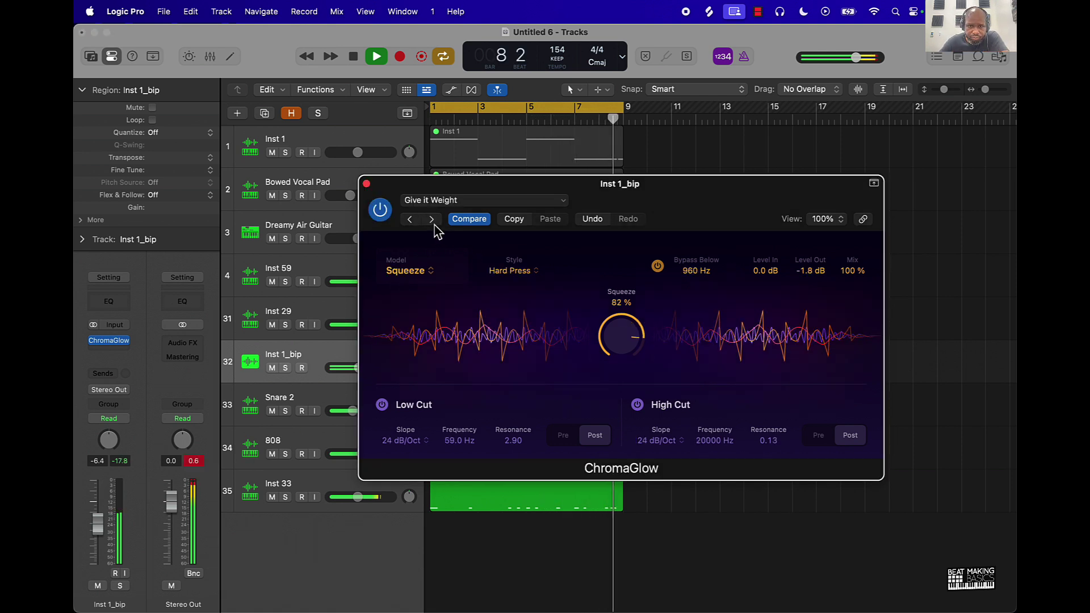
click(433, 221)
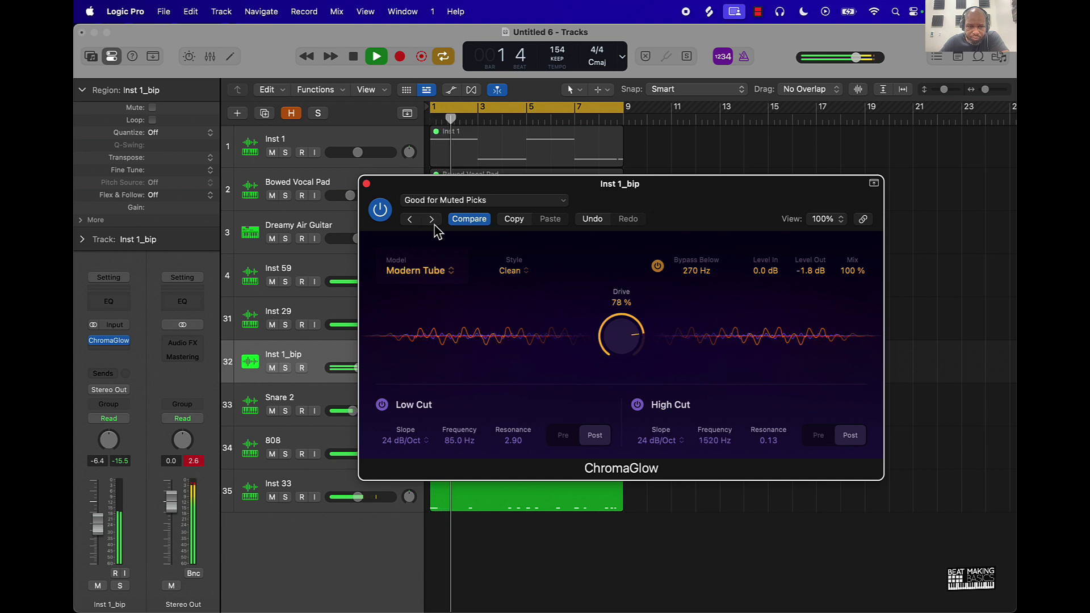
click(433, 221)
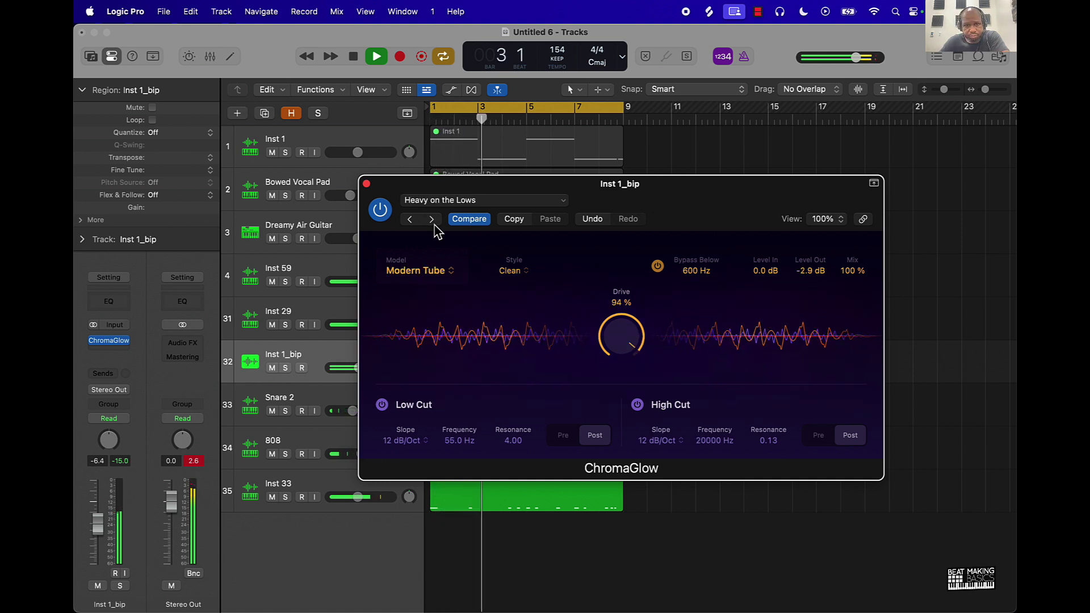
click(432, 220)
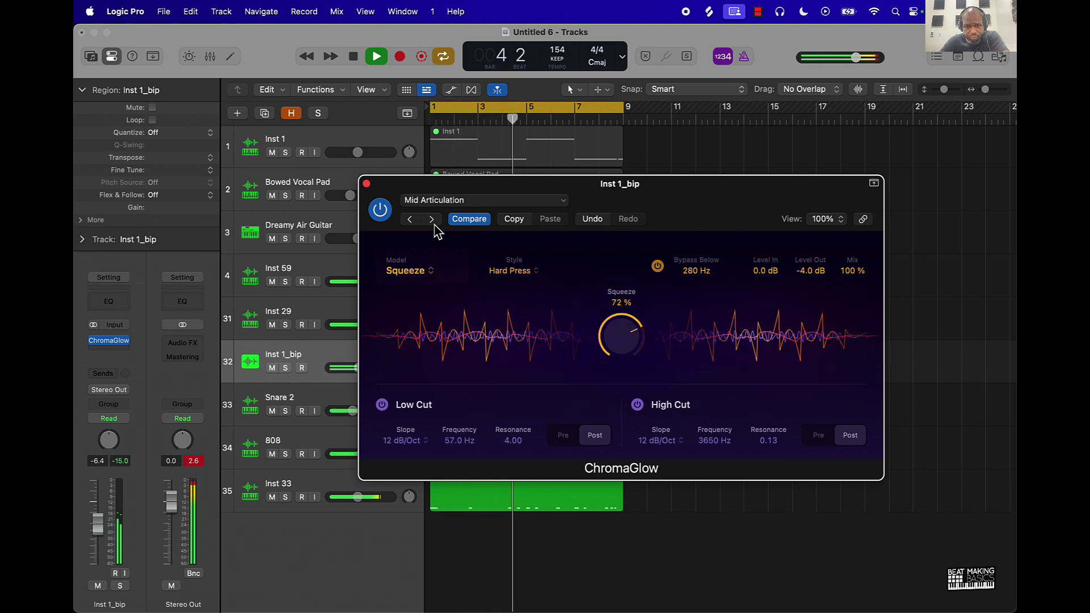
- Continue through Modern Clean to Bass Jumper, settling on Clean & Clear (Retro Tube, Drive 100%)
click(300, 340)
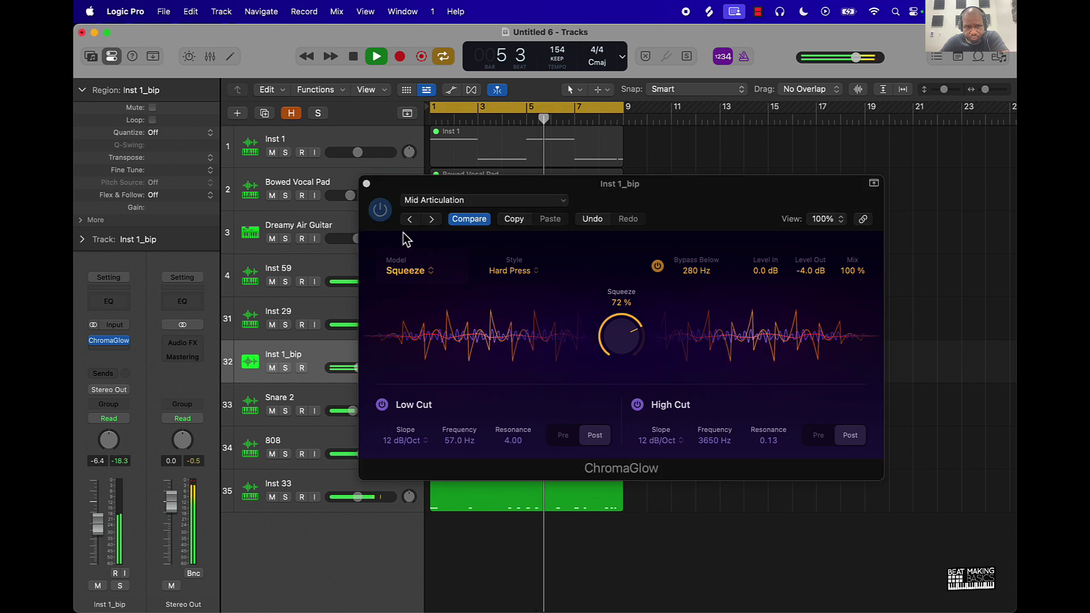
click(432, 221)
click(432, 220)
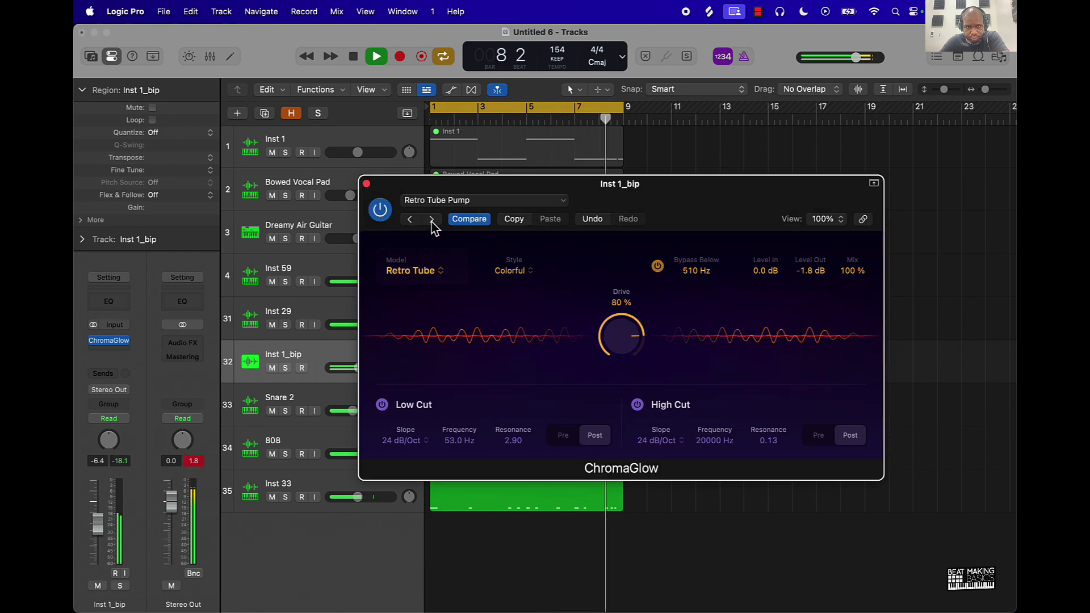
click(104, 549)
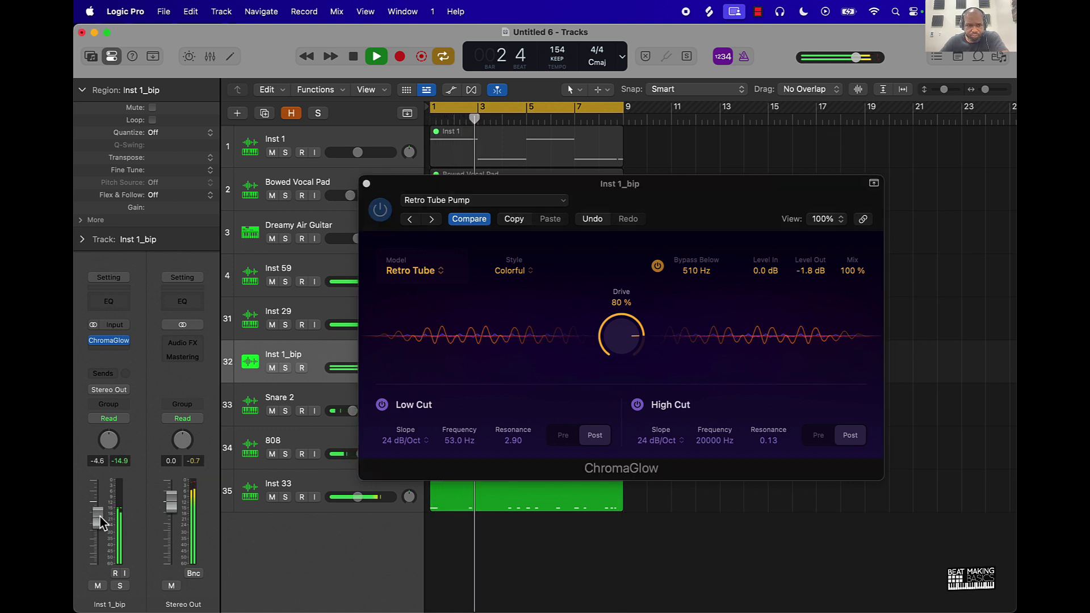
click(432, 222)
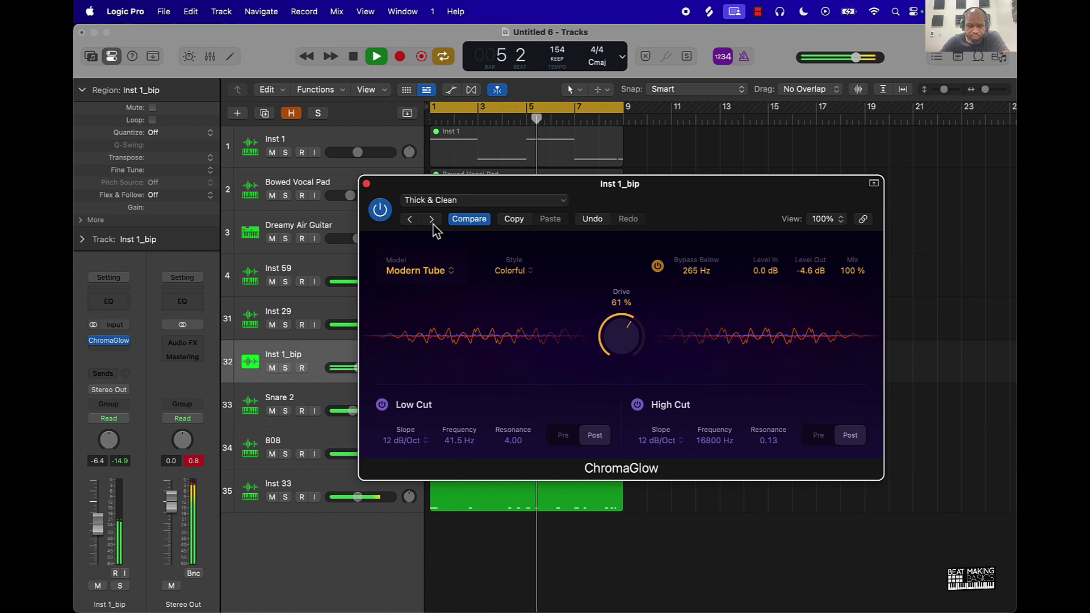
click(432, 220)
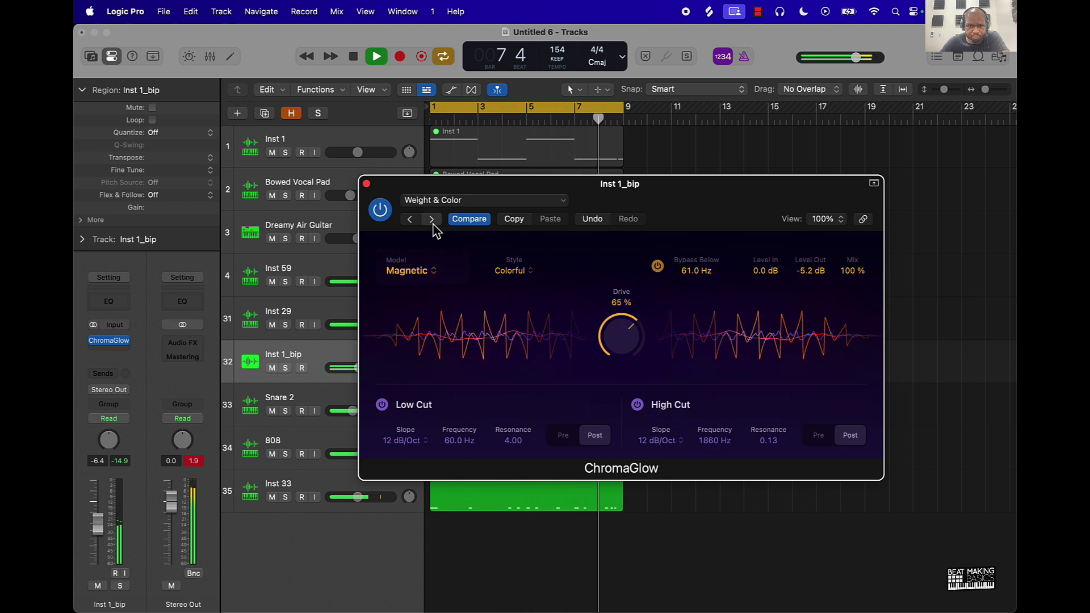
click(432, 221)
click(432, 220)
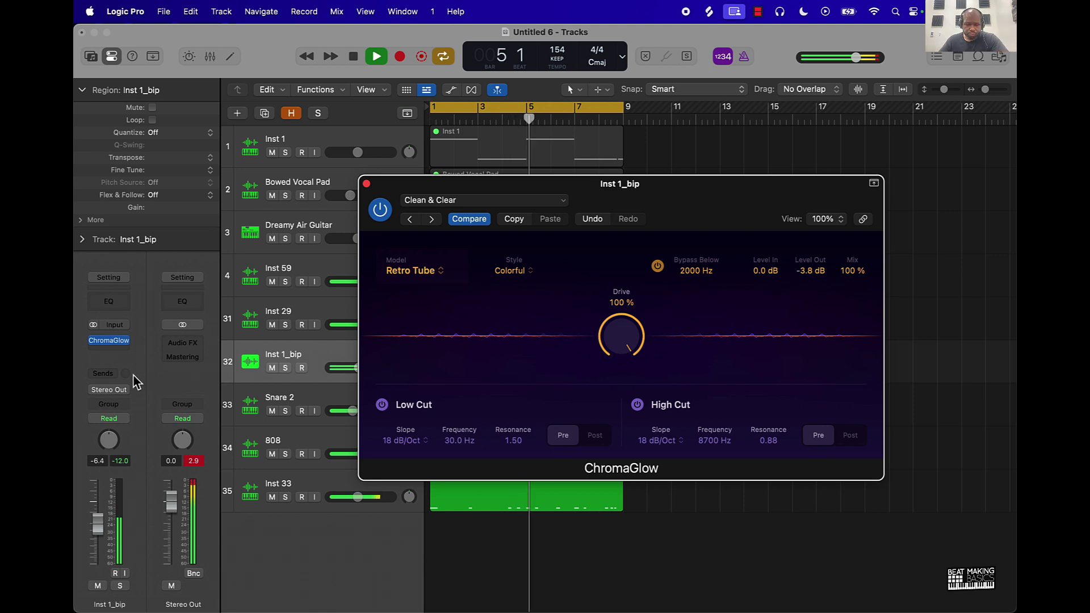
- Insert iZotope Vinyl in the slot after ChromaGlow on Inst 1_bip
click(123, 342)
mouse_move(146, 603)
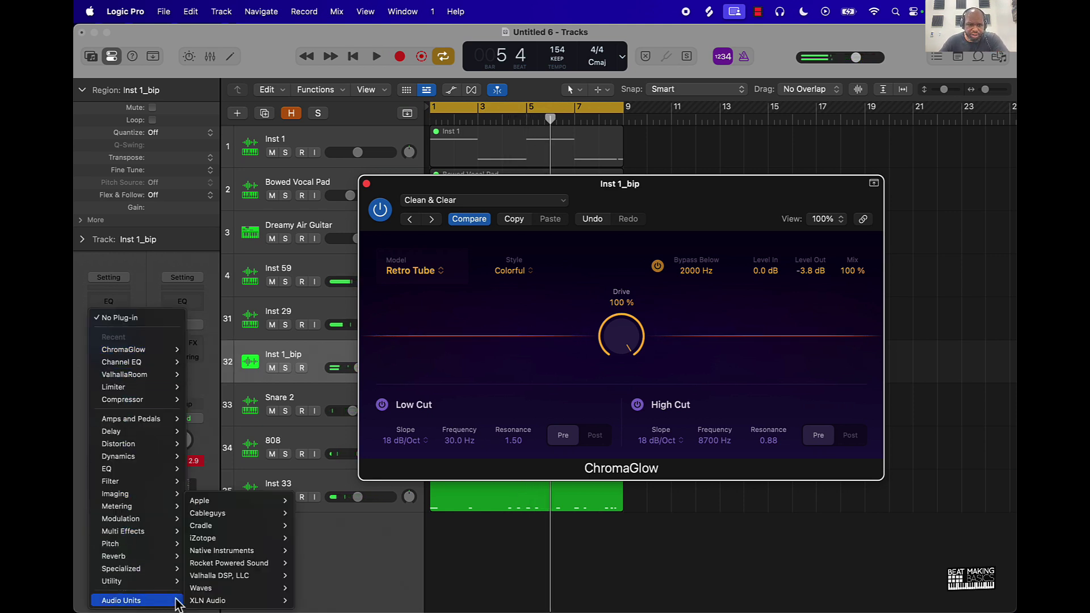
mouse_move(227, 538)
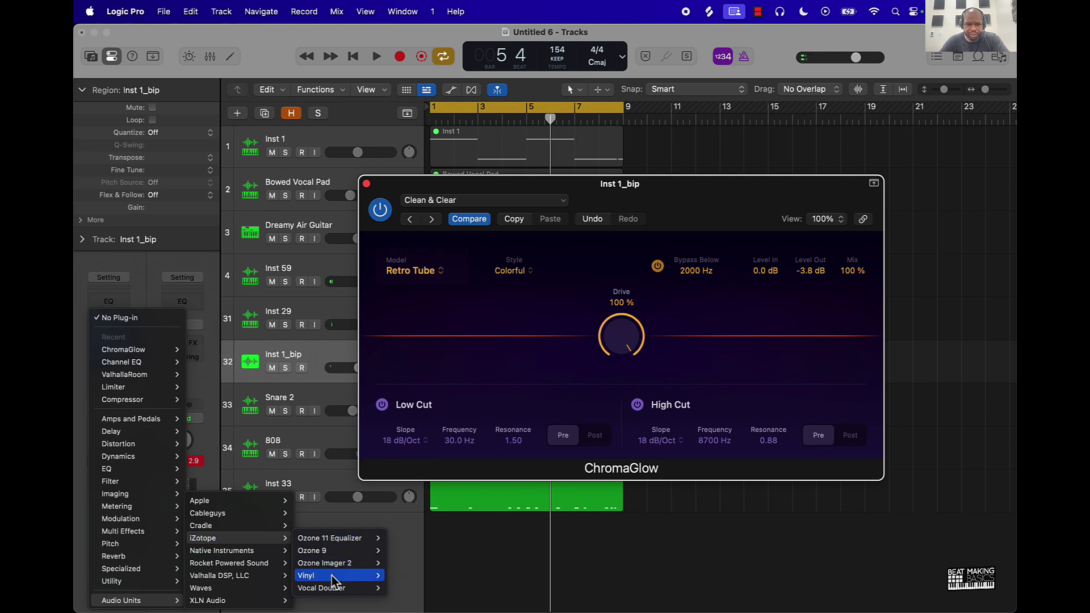
mouse_move(332, 580)
click(404, 576)
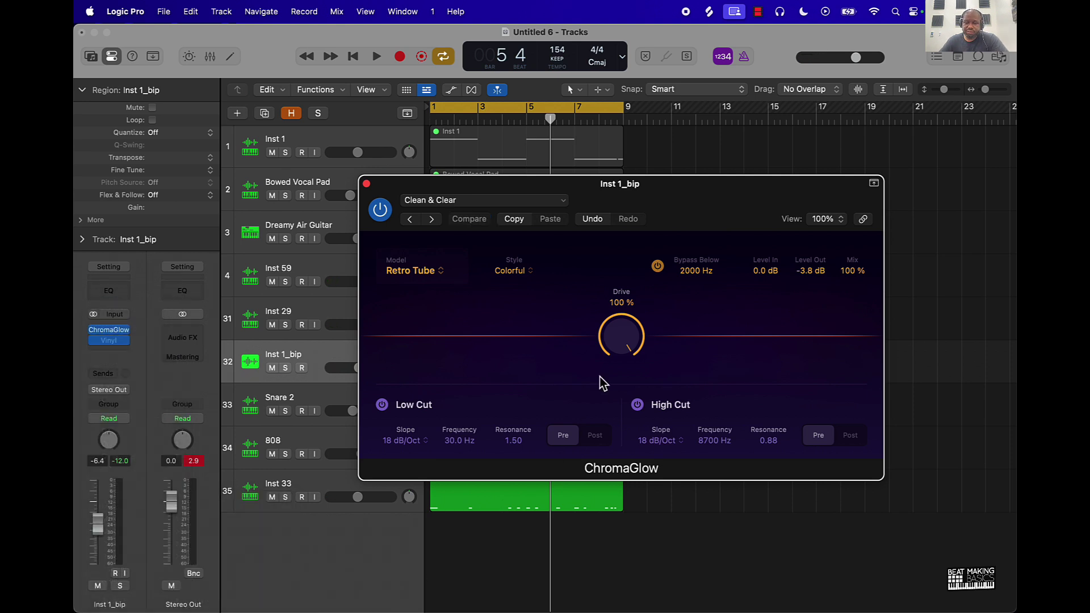
- Set Vinyl to Dust 0%, Warp 49% and the 2000 era, then close both plug-in windows
click(194, 461)
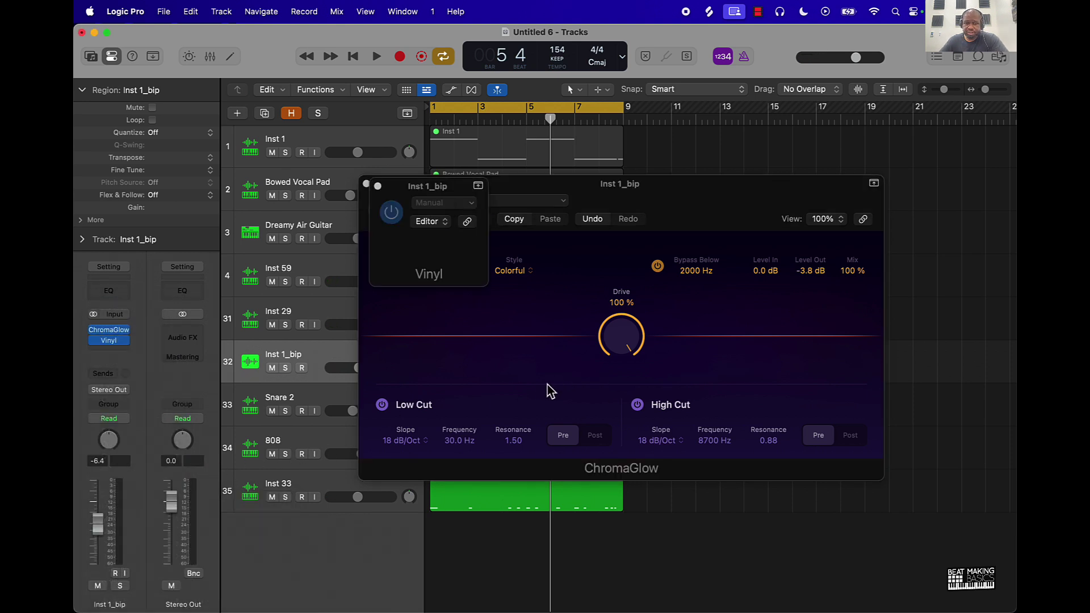
drag(594, 374, 595, 505)
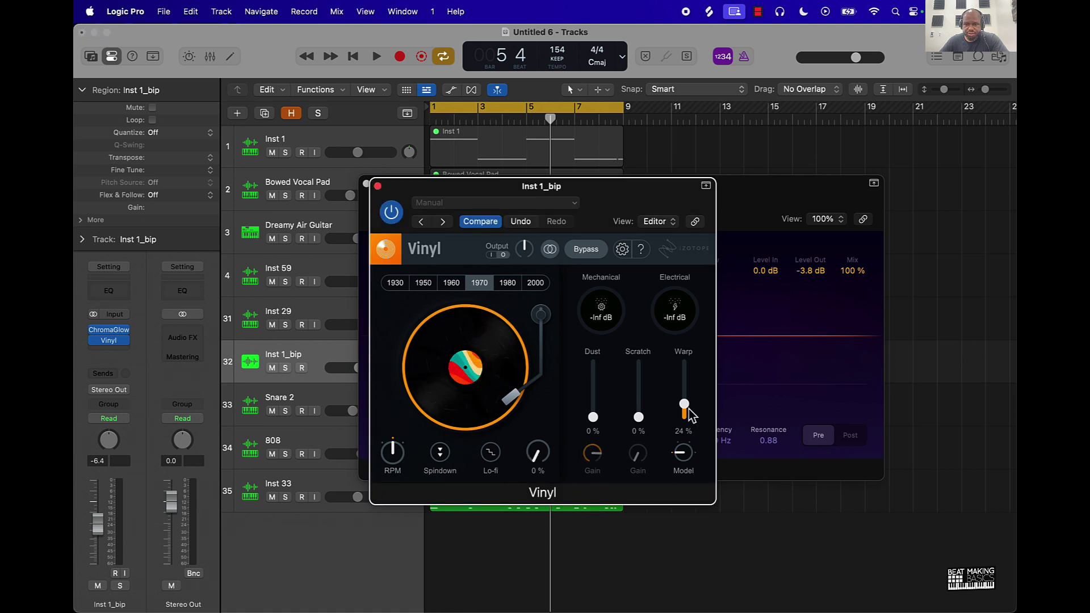
key(space)
drag(690, 391, 687, 399)
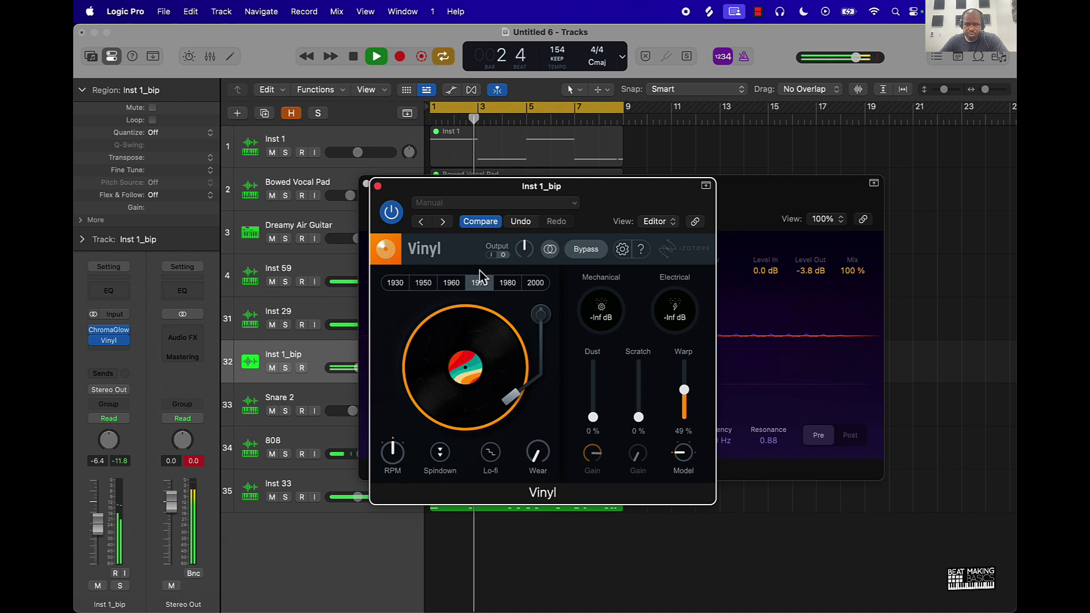
click(535, 282)
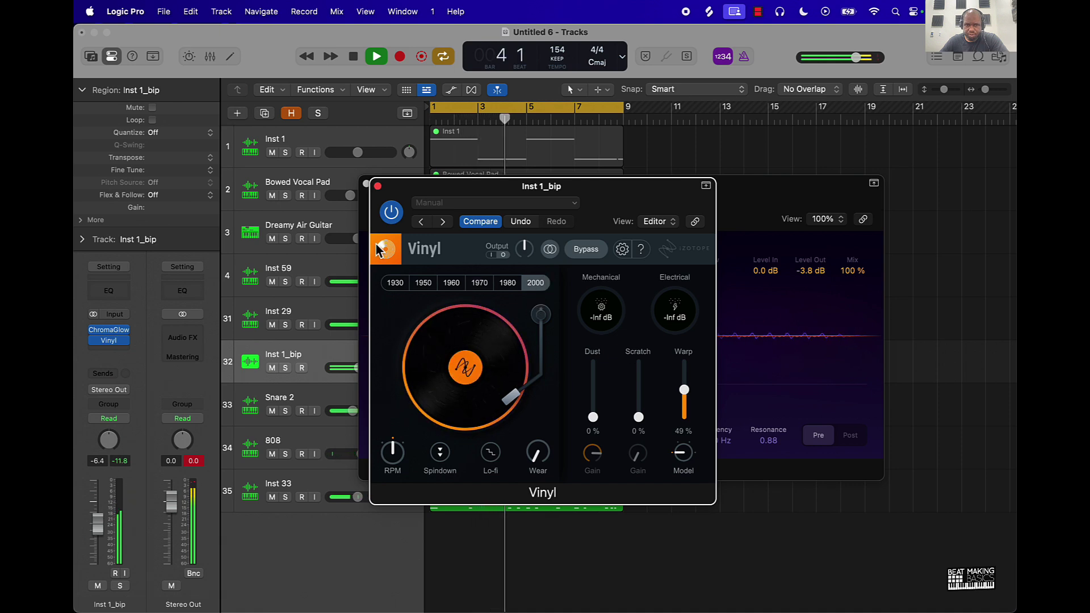
click(378, 187)
click(366, 185)
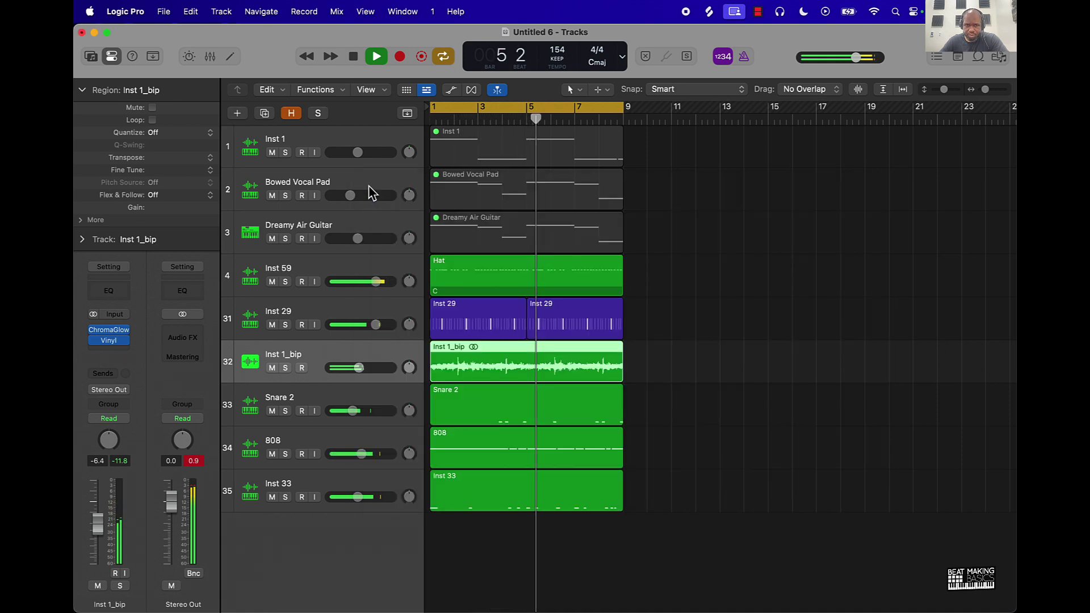
- Insert ValhallaRoom reverb after Vinyl on Inst 1_bip
key(space)
click(122, 352)
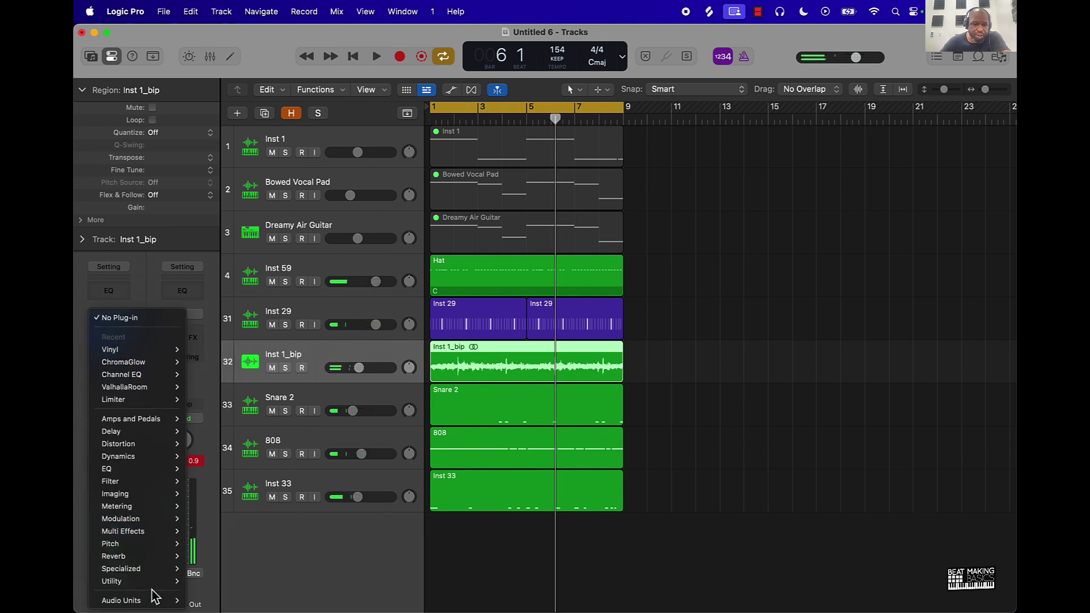
mouse_move(152, 597)
mouse_move(210, 592)
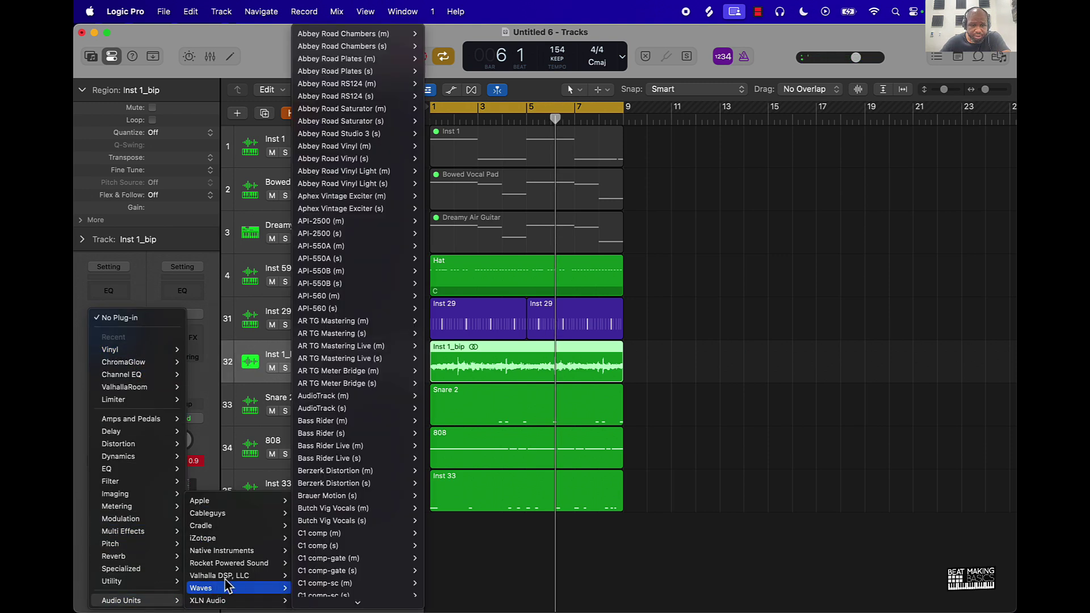
mouse_move(227, 575)
click(337, 588)
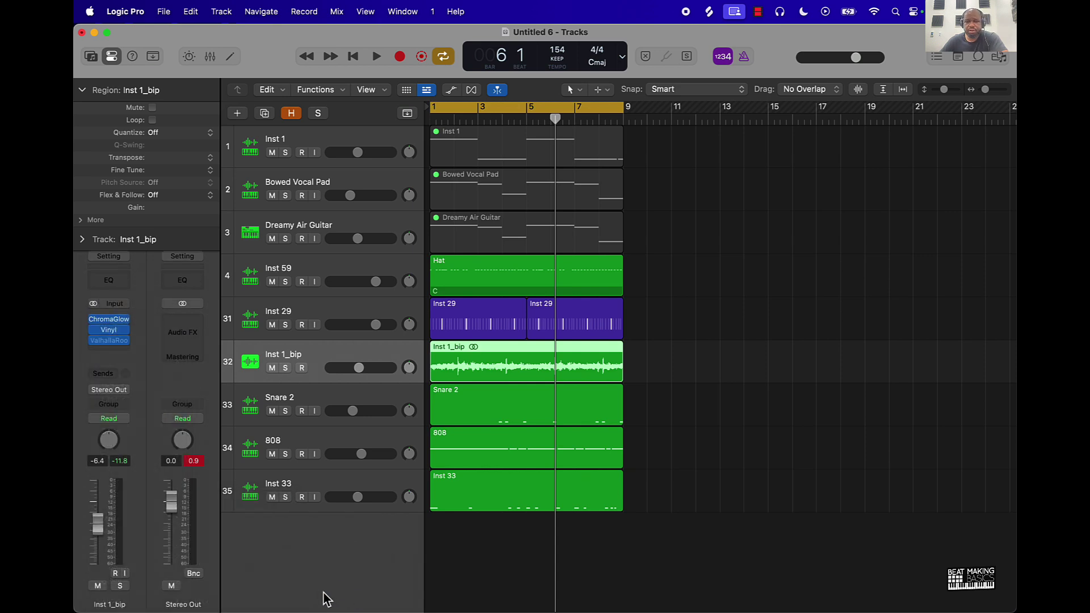
- Set reverb predelay to 2.1 ms and Mix to about 19.5%, and raise Inst 1_bip to -3.2 dB
key(space)
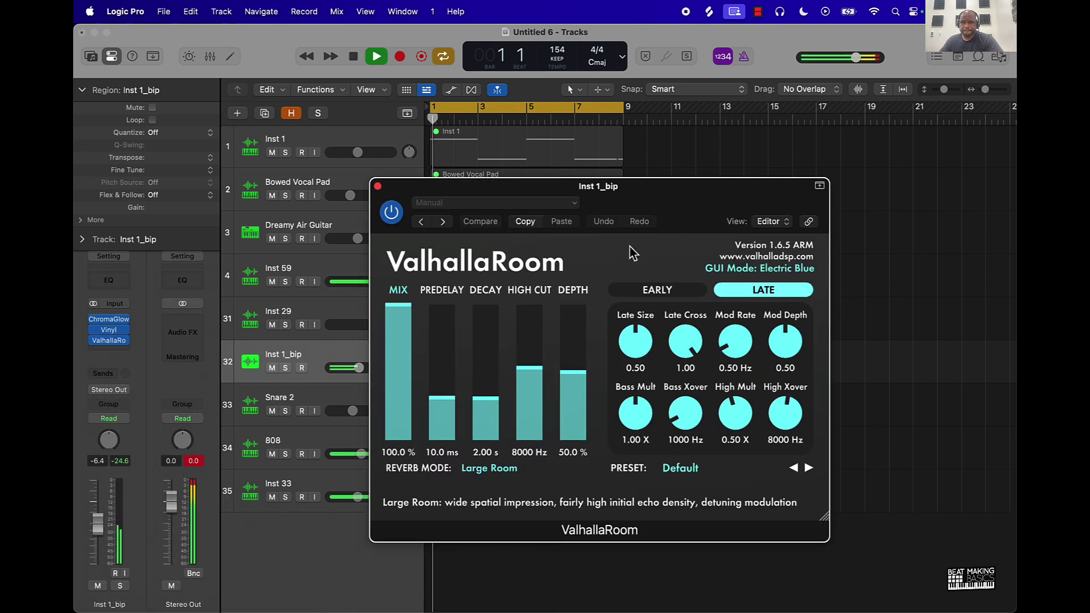
drag(441, 399, 568, 371)
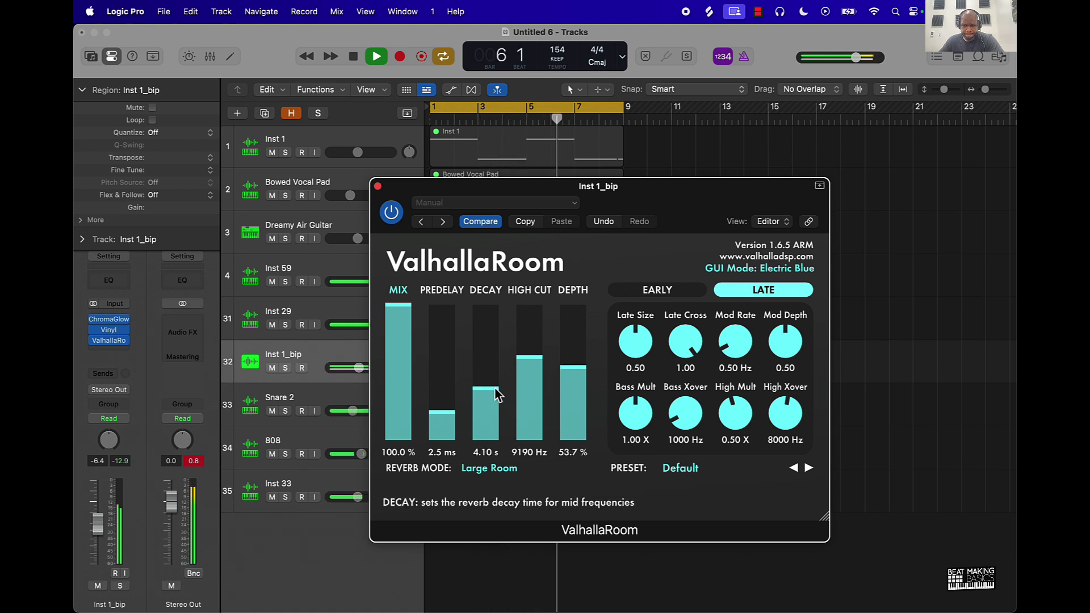
drag(408, 318, 396, 421)
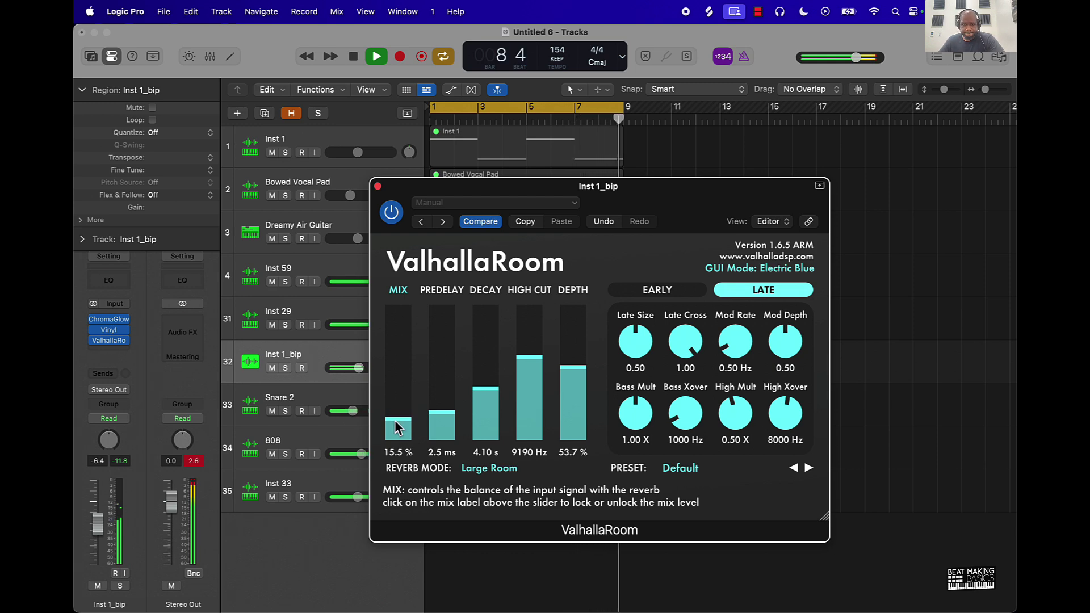
drag(102, 528, 124, 512)
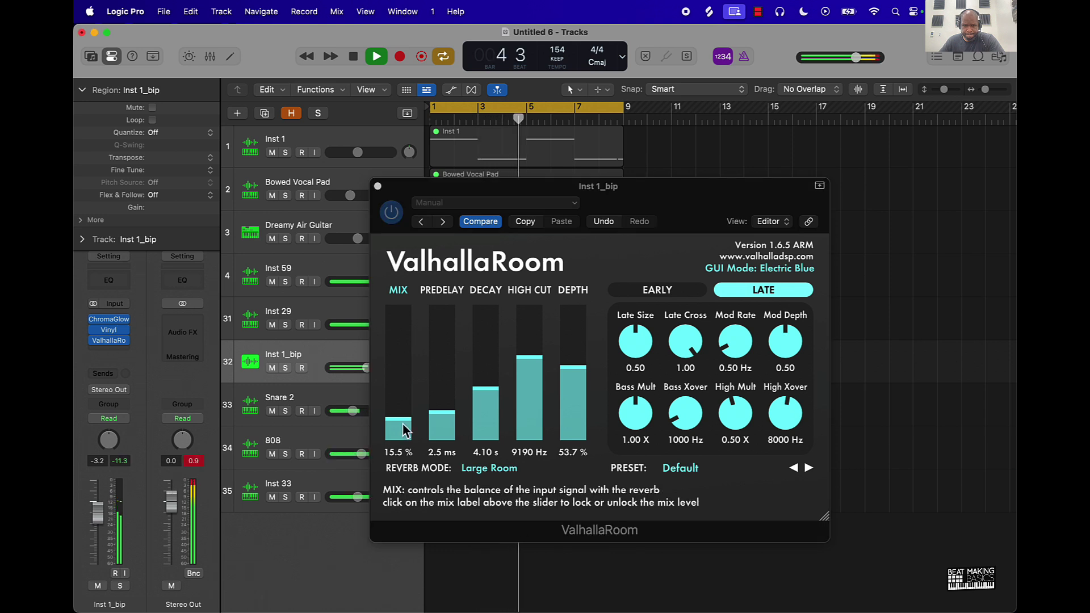
drag(402, 428, 401, 431)
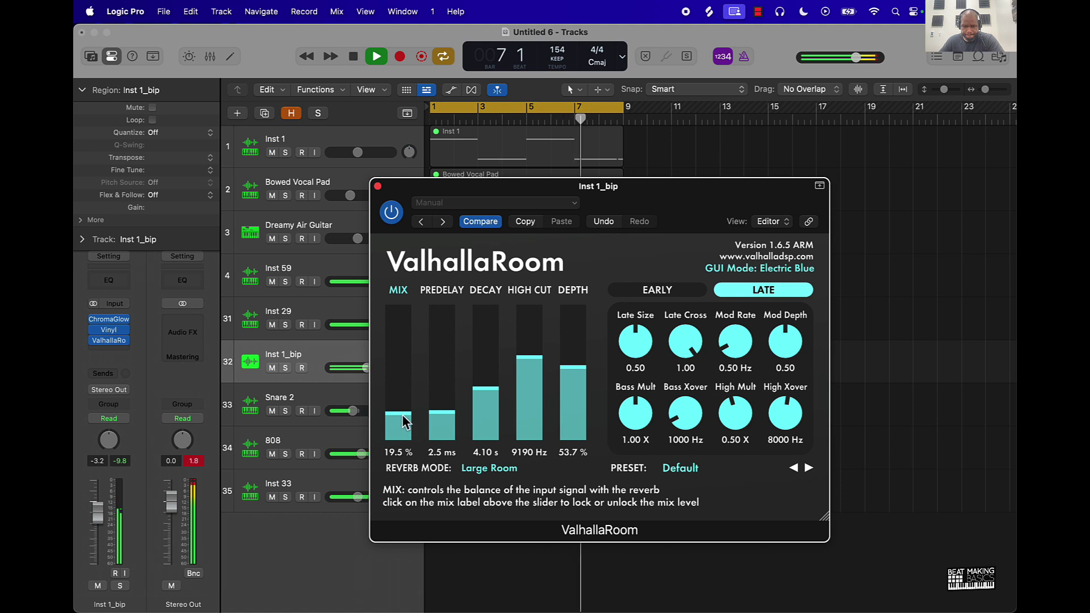
- Close the ValhallaRoom window and turn down the Inst 59 volume
click(377, 186)
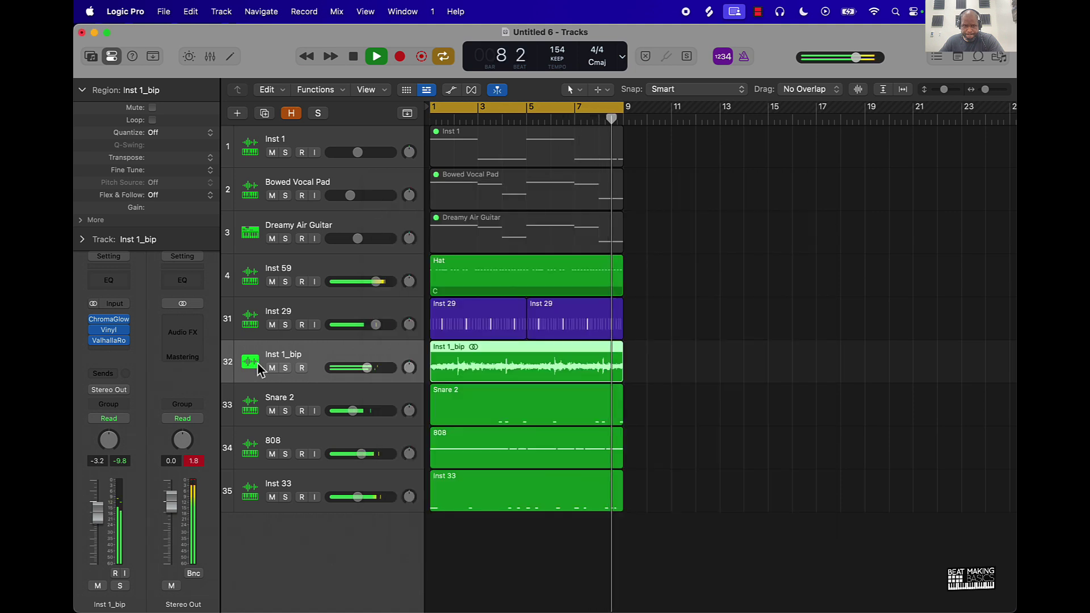
click(193, 460)
click(676, 397)
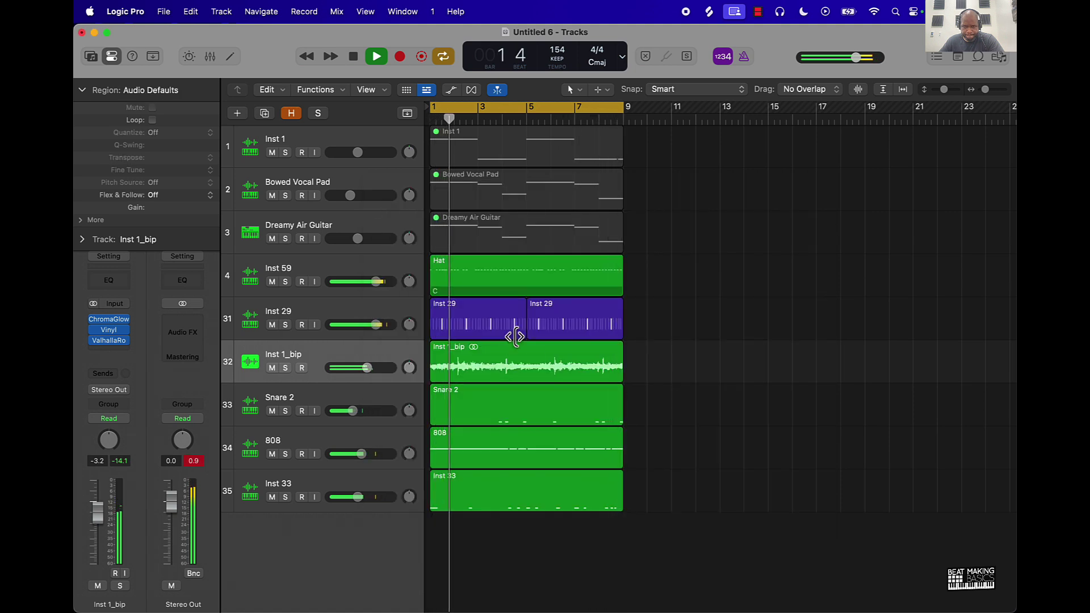
key(space)
drag(375, 282, 409, 312)
- Pan Snare 2 right, Inst 29 slightly left, and adjust Inst 59's pan during playback
key(space)
drag(410, 410, 407, 391)
drag(409, 324, 408, 325)
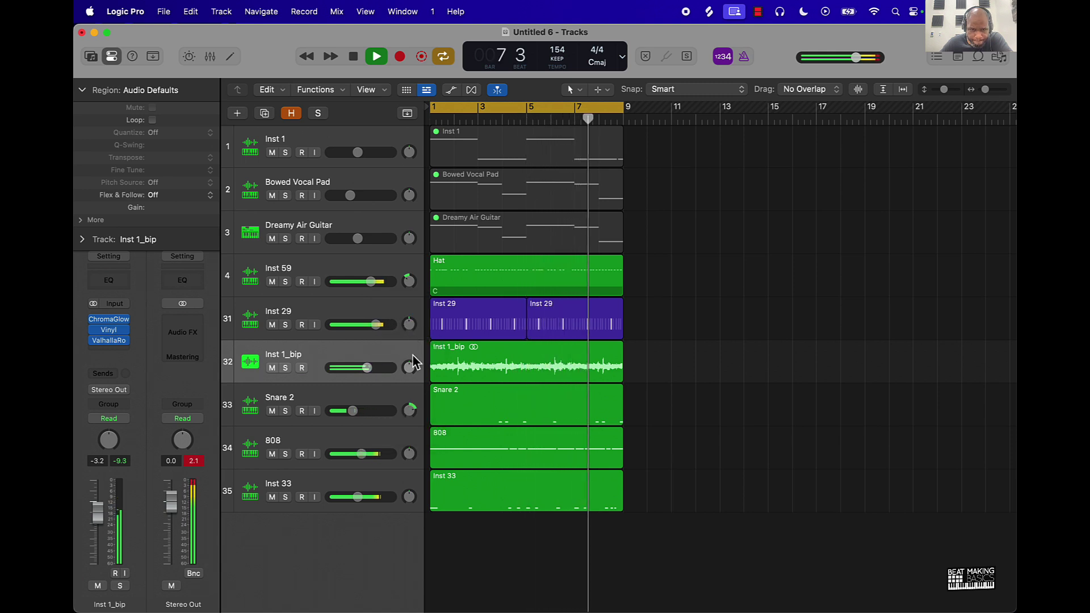
drag(409, 281, 409, 289)
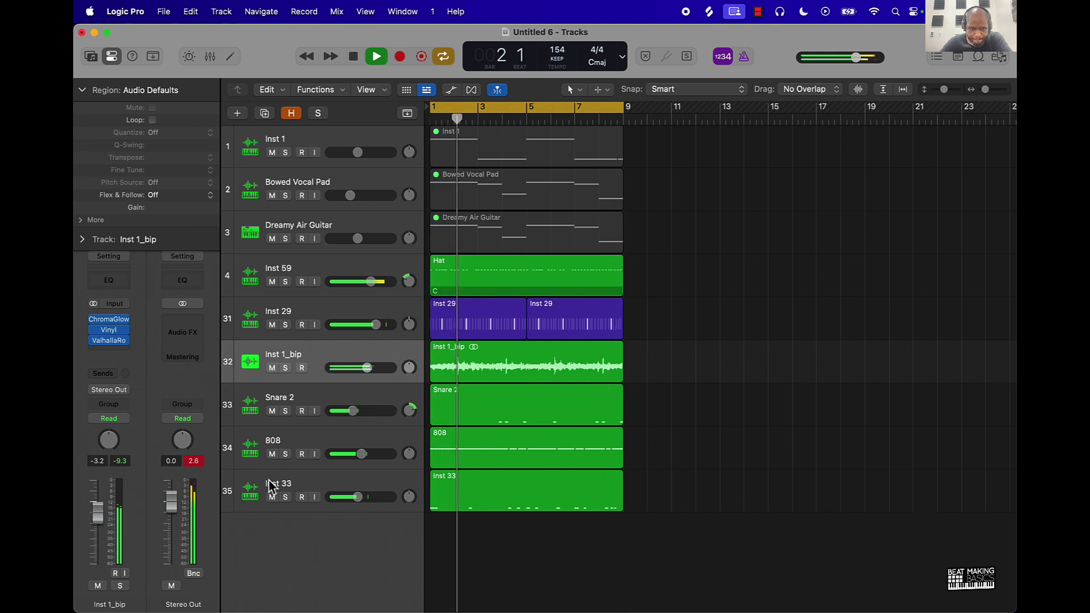
scroll(309, 319, up, 2)
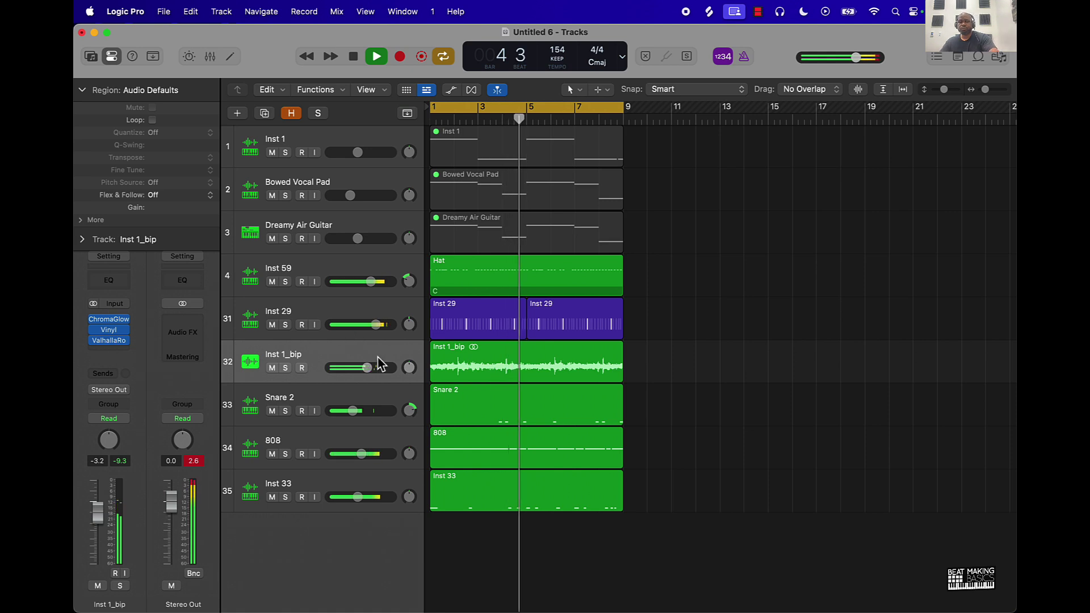
key(space)
click(356, 362)
- Create track Audio 2 with a copy of the Inst 1_bip melody transposed up 12 semitones
key(super+d)
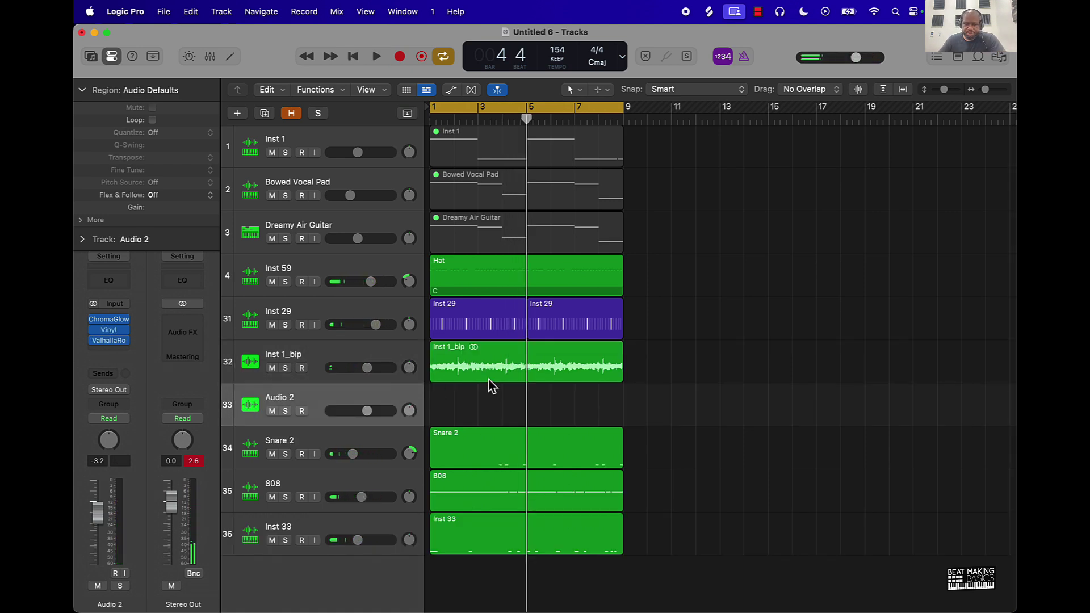
drag(489, 378, 491, 397)
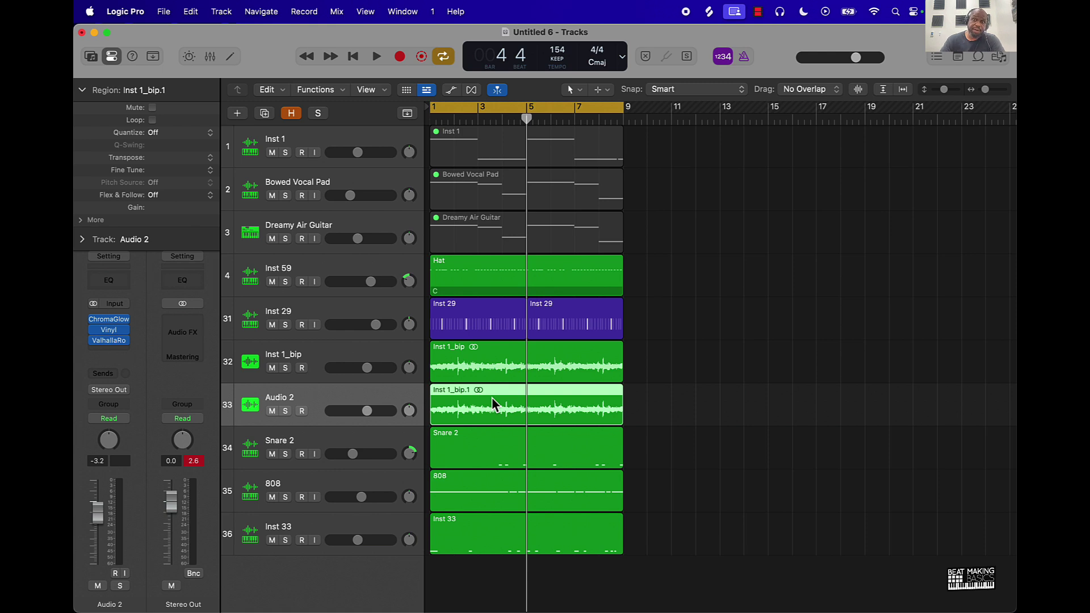
key(alt+shift+Up)
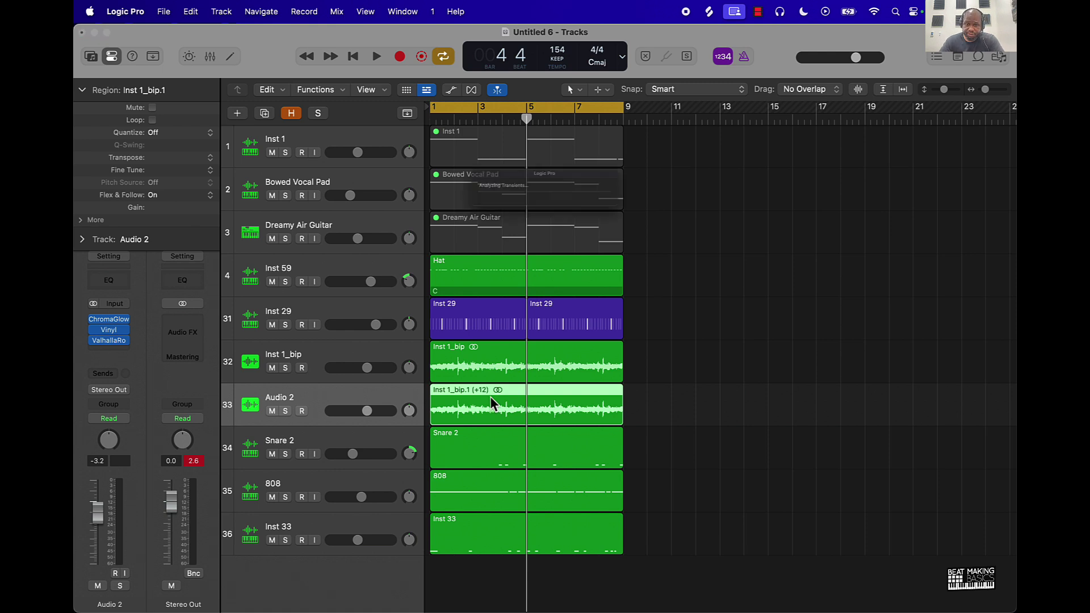
key(Return)
- Lower Audio 2 to about -12 dB, then create Audio 3 holding another melody copy
key(space)
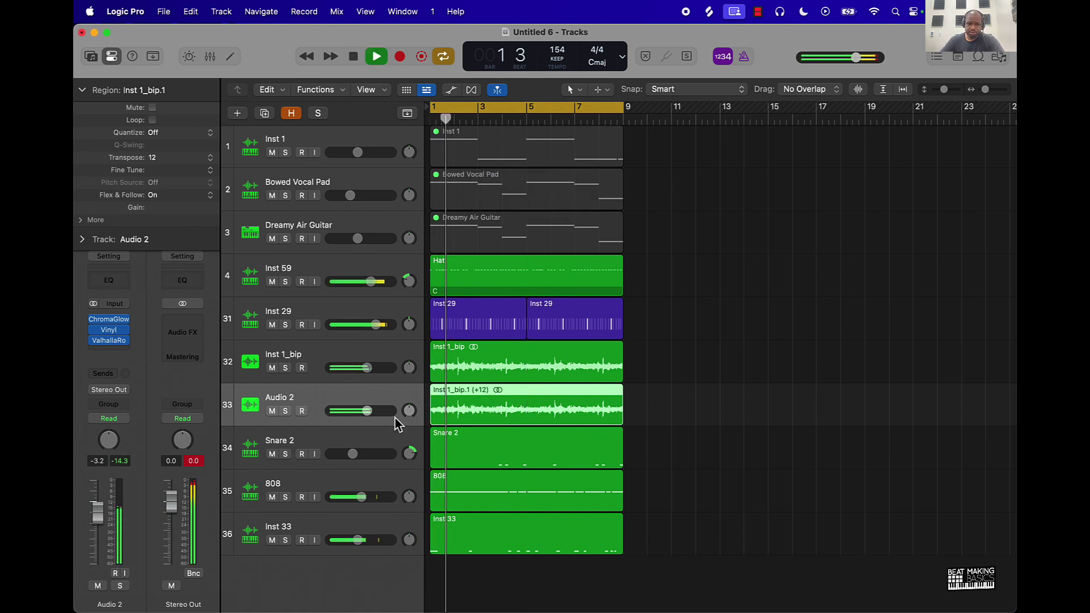
drag(367, 410, 354, 410)
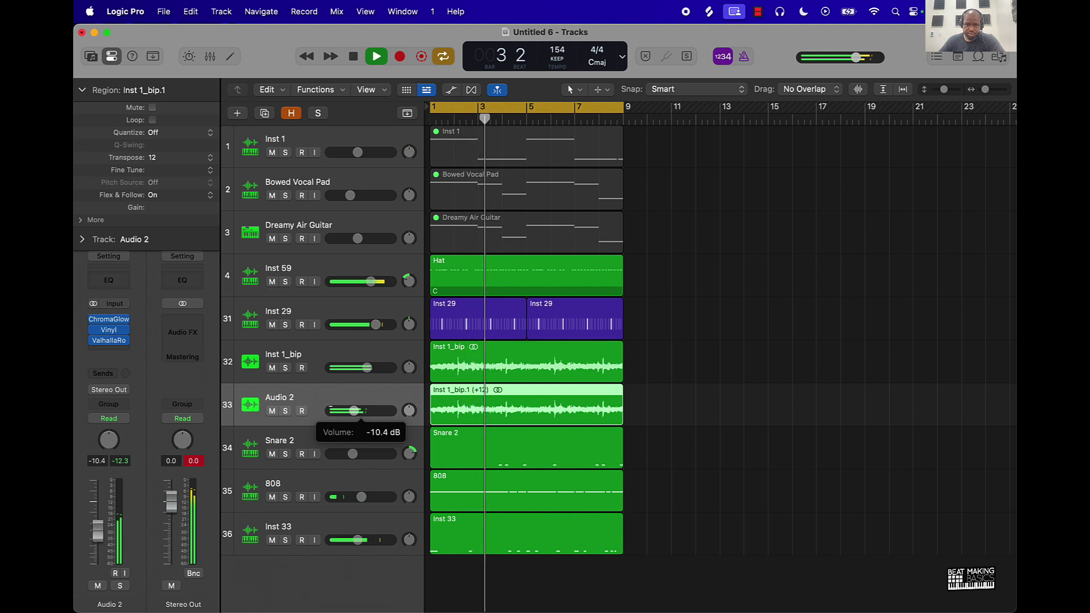
click(354, 410)
drag(353, 410, 351, 410)
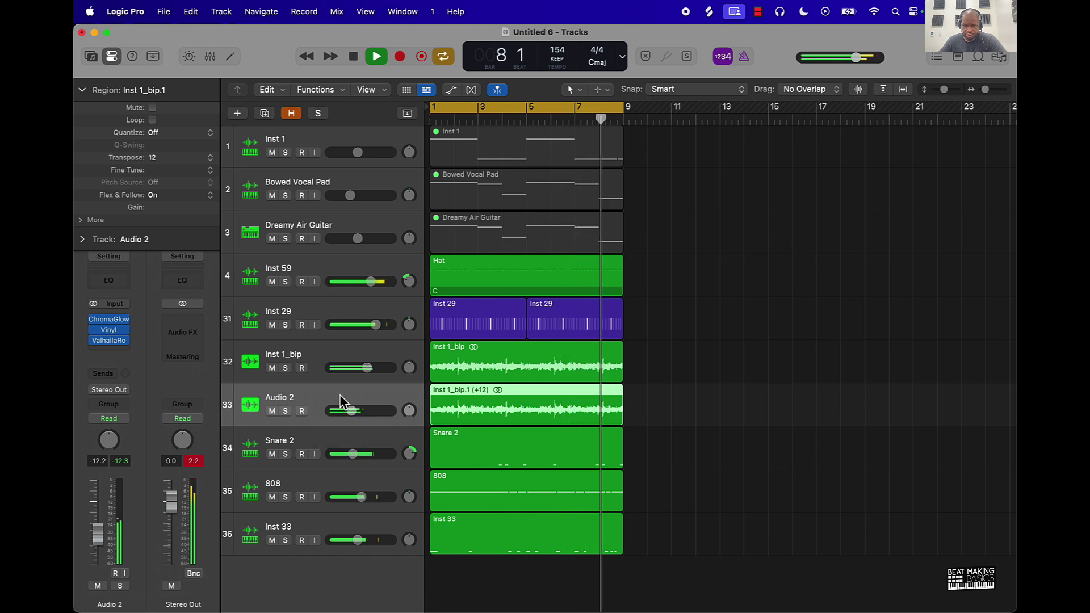
key(super+d)
drag(469, 418, 466, 436)
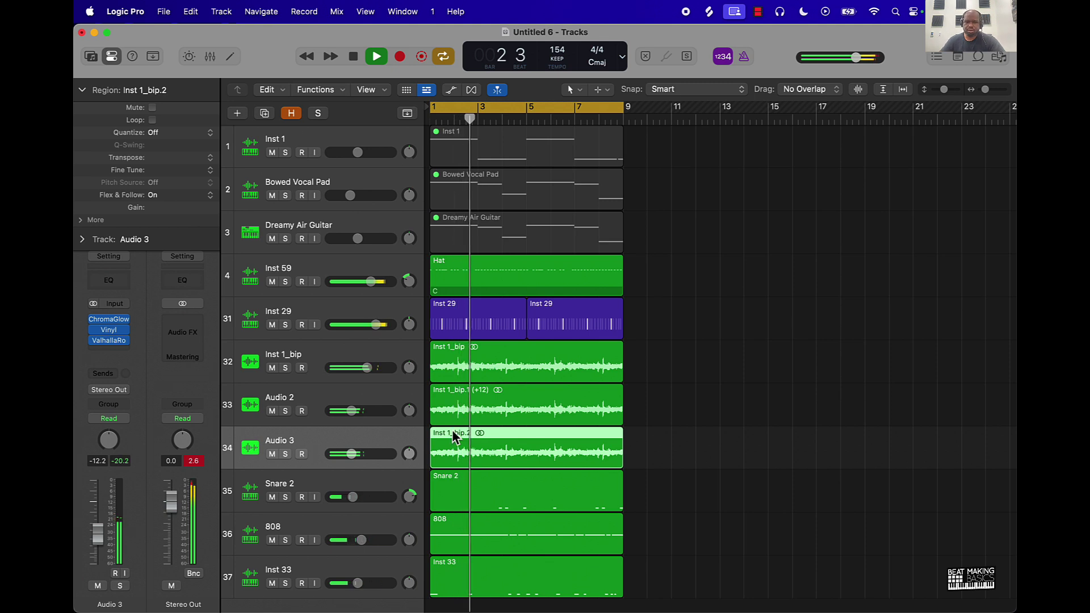
- Transpose the Audio 3 melody copy down an octave (-12) and adjust its volume
key(alt+shift+minus)
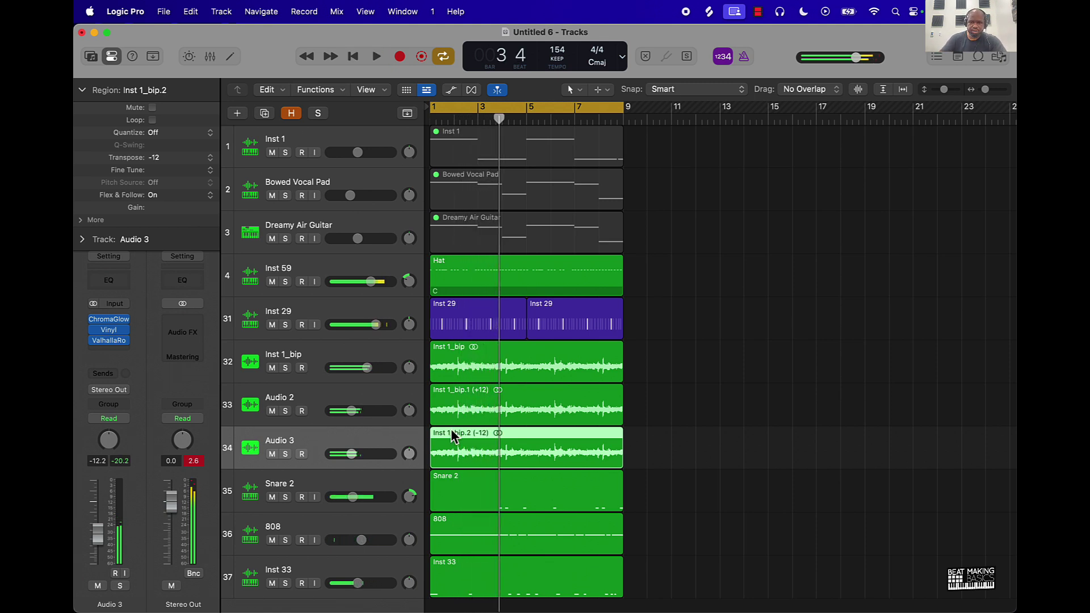
drag(352, 454, 352, 453)
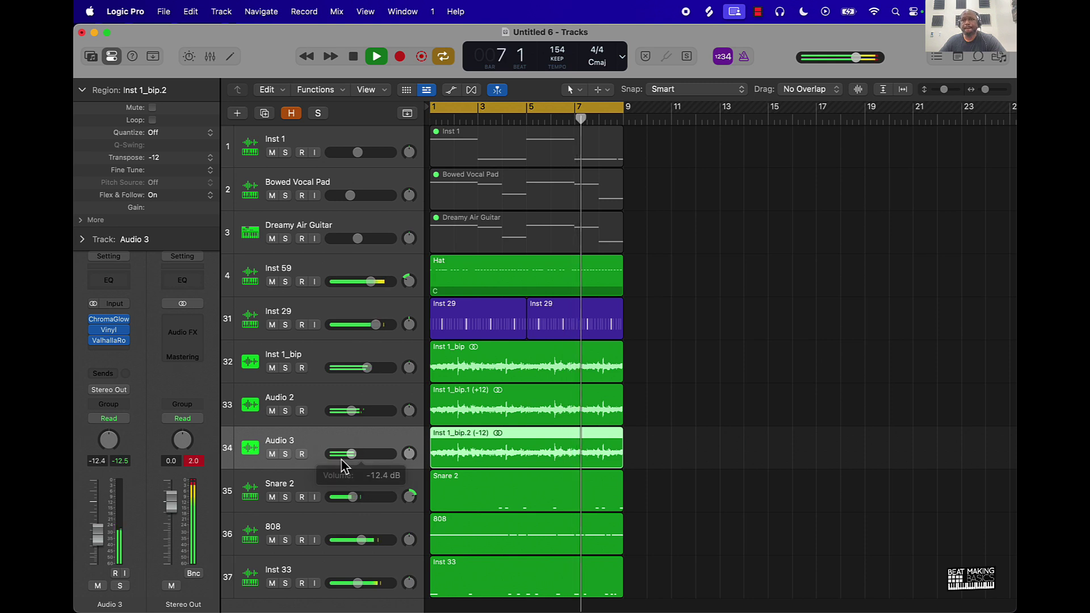
key(space)
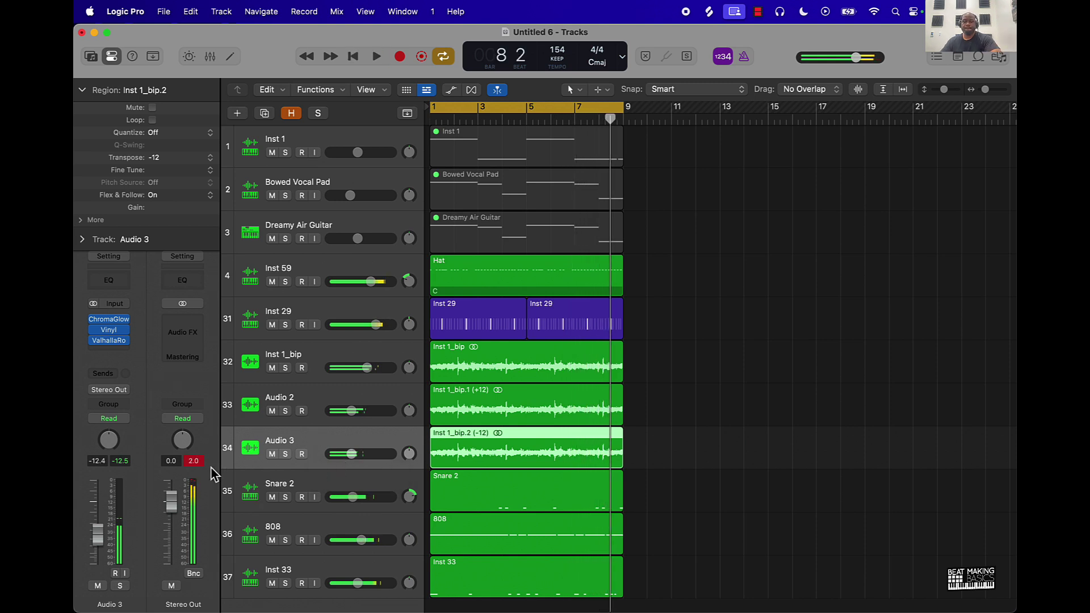
- Mute Inst 1_bip and Audio 2, then raise Audio 3 to about -5.8 dB during playback
drag(272, 411, 272, 367)
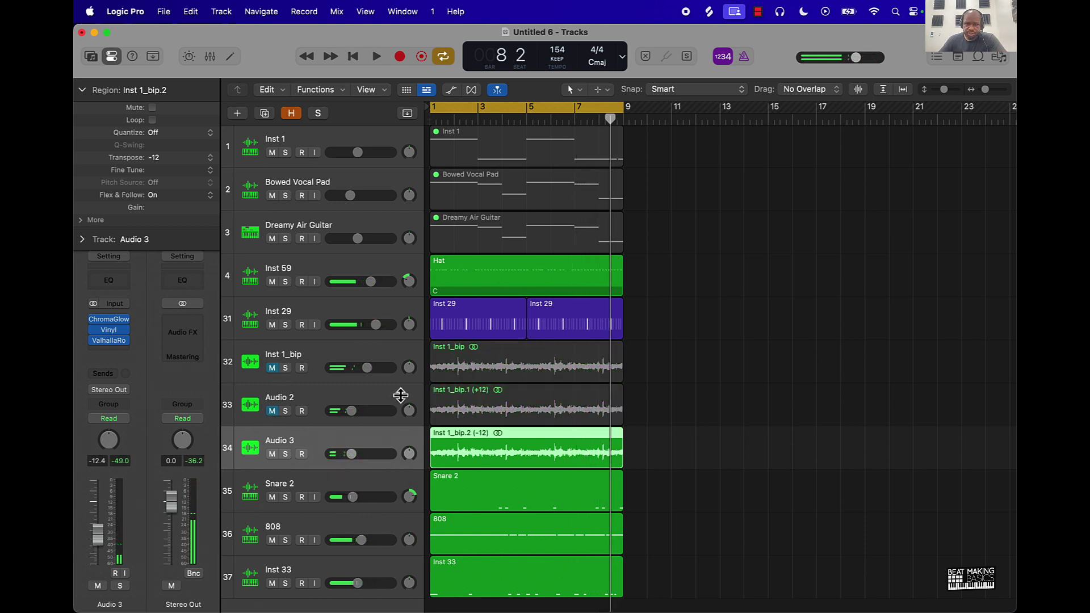
click(709, 409)
key(Return)
key(space)
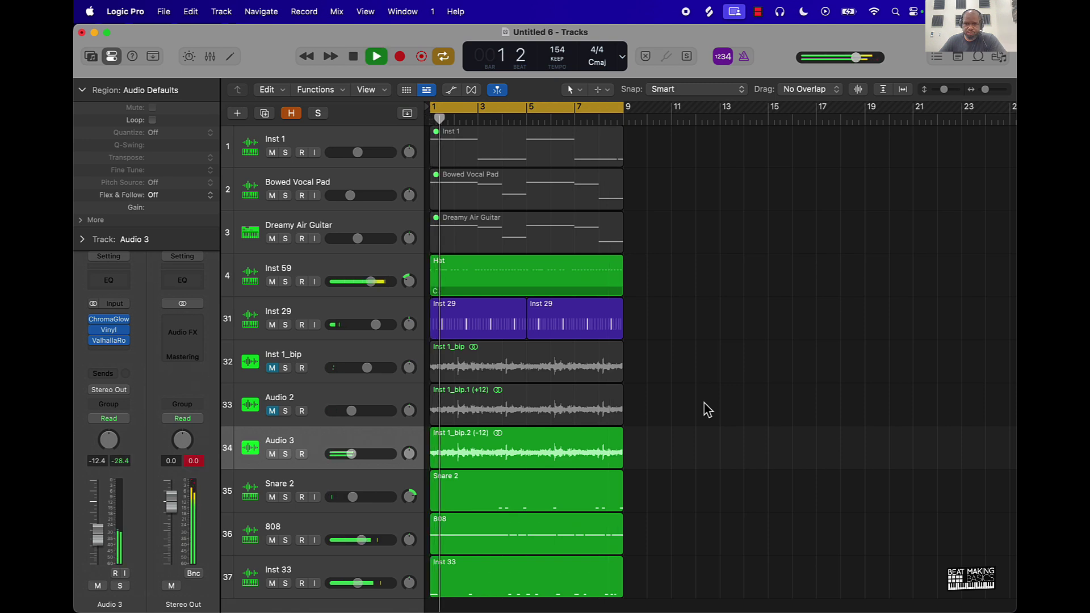
drag(356, 456, 360, 453)
key(space)
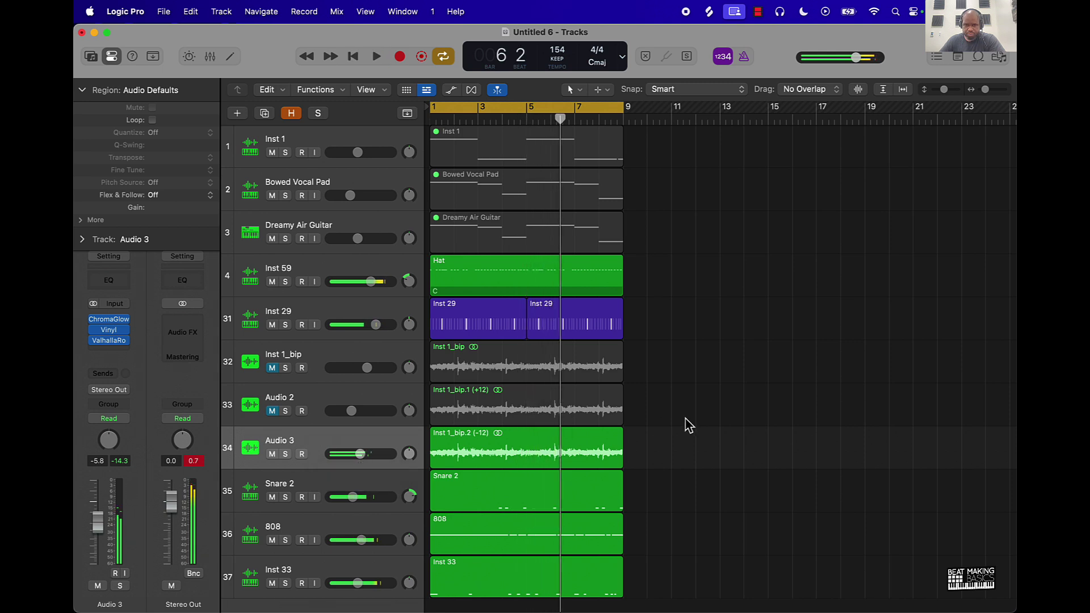